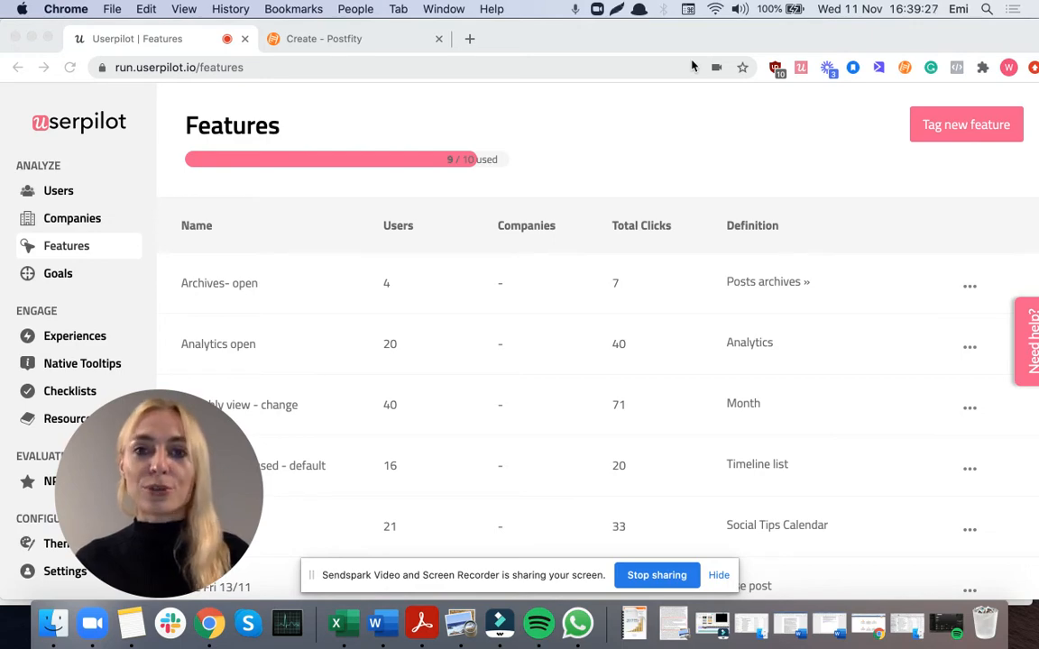
- Switch to Postfity and open the posts archives from the scheduled posts section
click(365, 47)
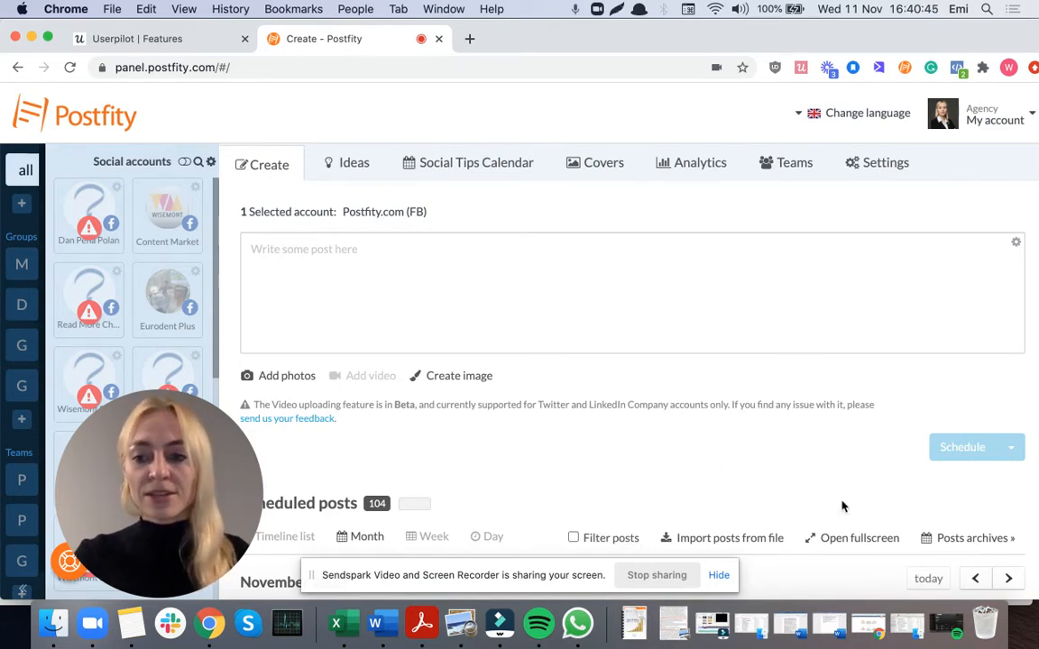
scroll(843, 507, down, 1)
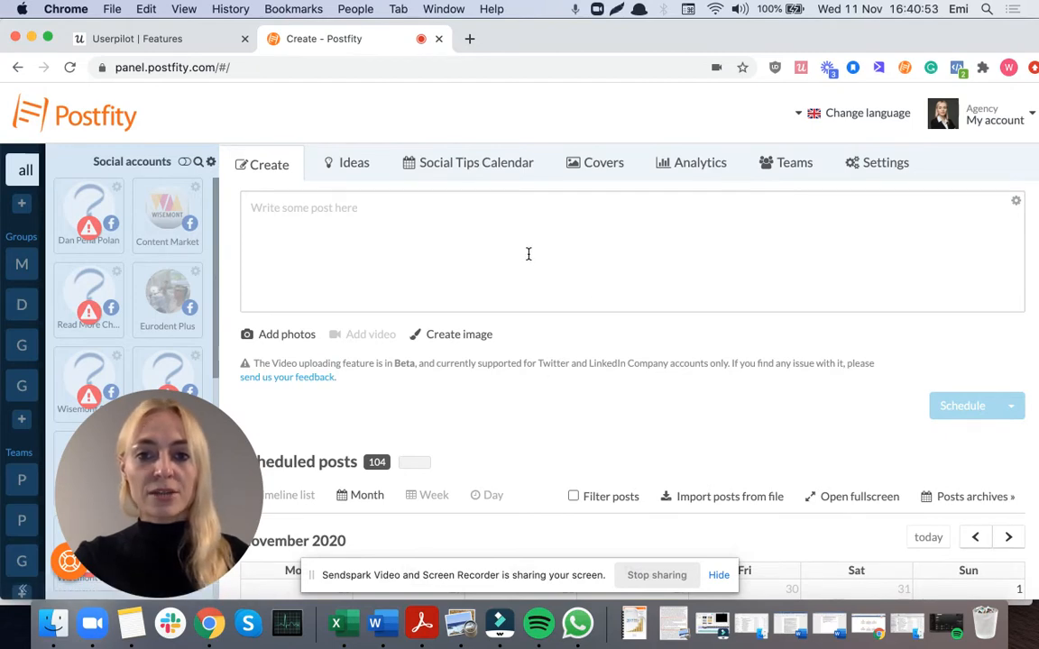
scroll(527, 254, down, 10)
scroll(527, 253, up, 5)
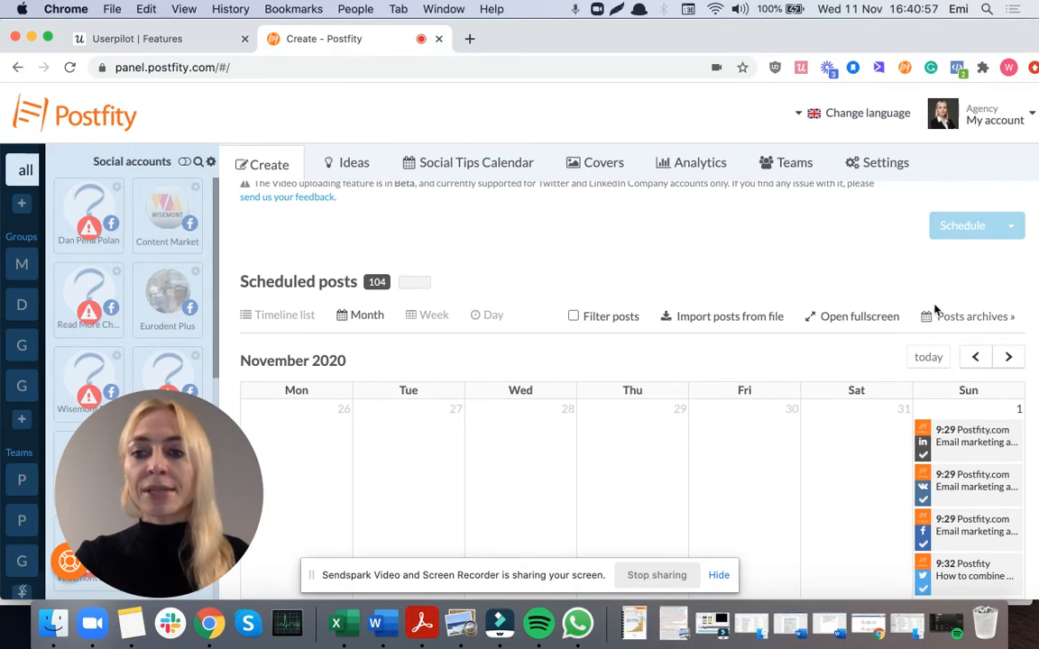
click(944, 322)
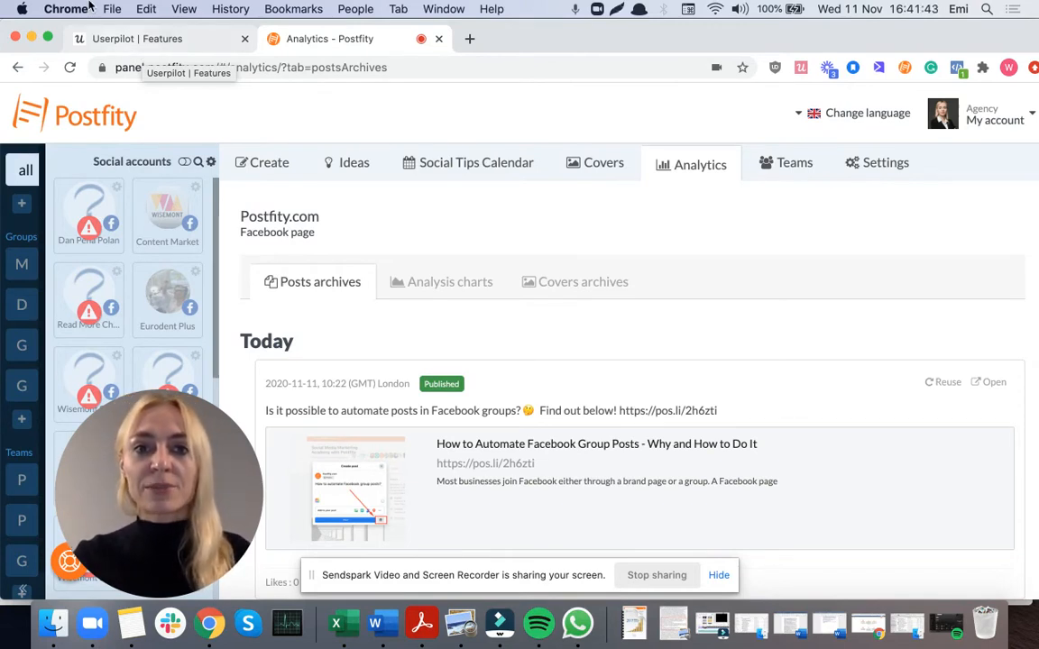
- Return to Userpilot and create a new feature tag on the copied Postfity address panel.postfity.com/#/analytics/?tab=postsArchives
click(111, 45)
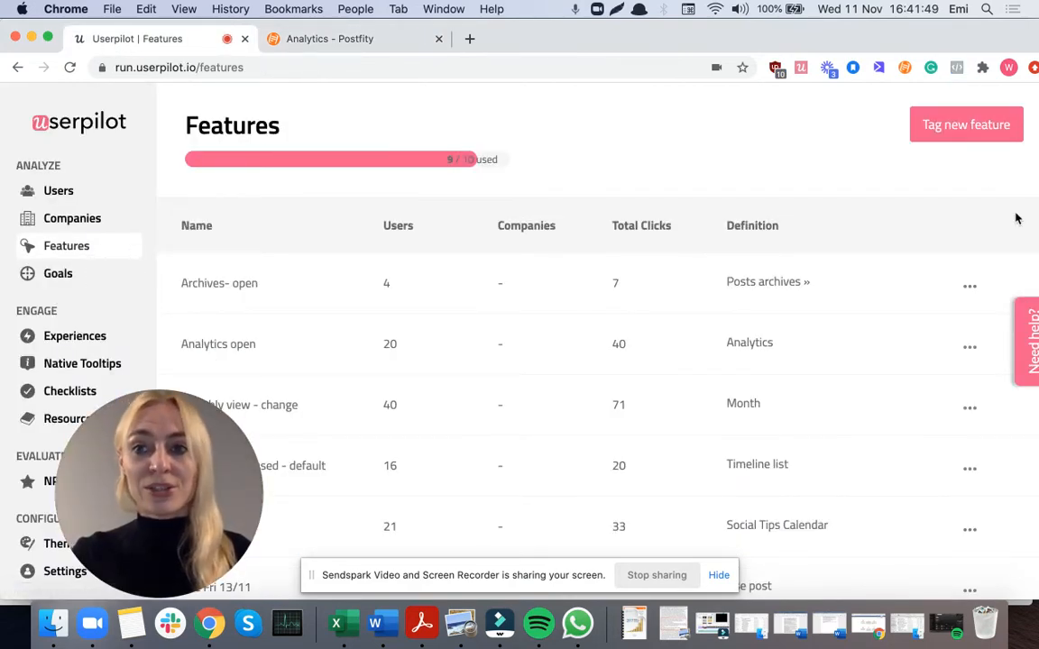
click(966, 129)
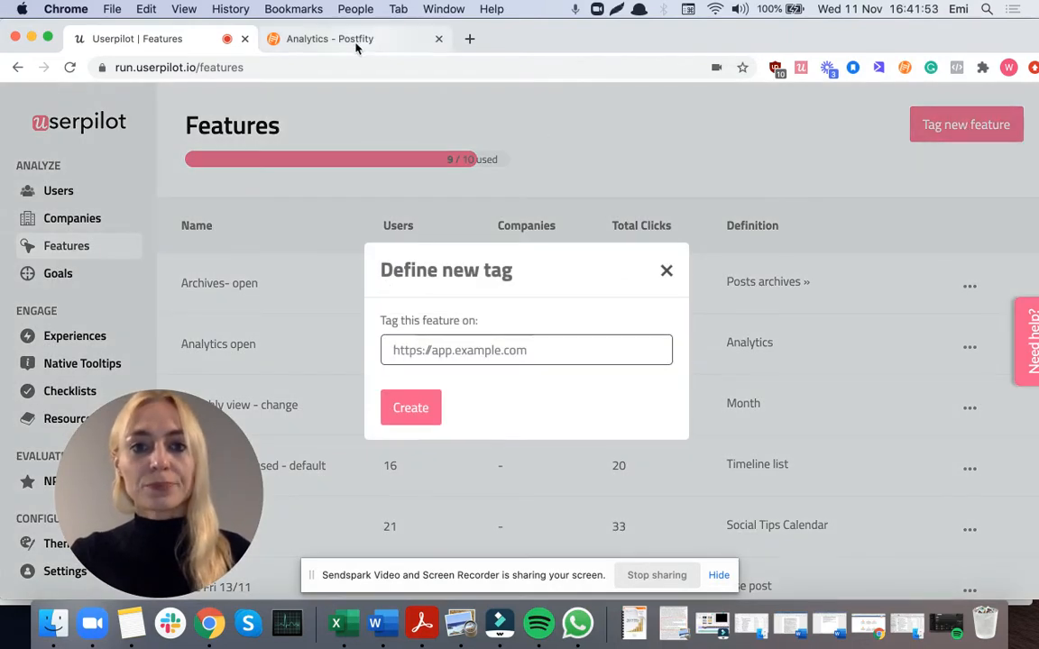
click(360, 41)
click(350, 67)
key(super+c)
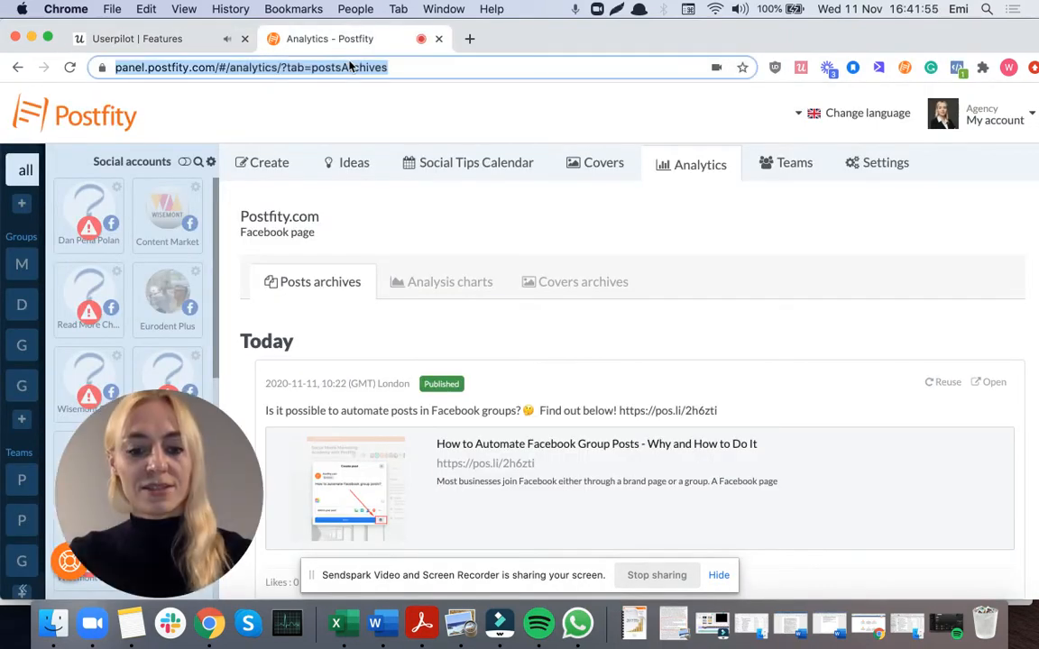
click(164, 39)
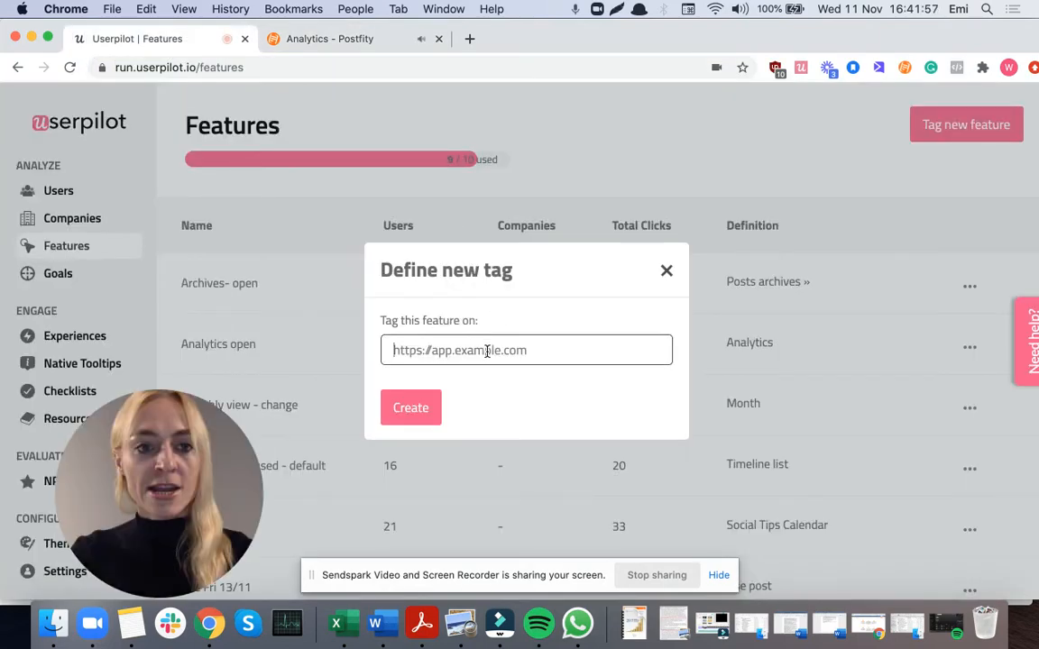
key(super+v)
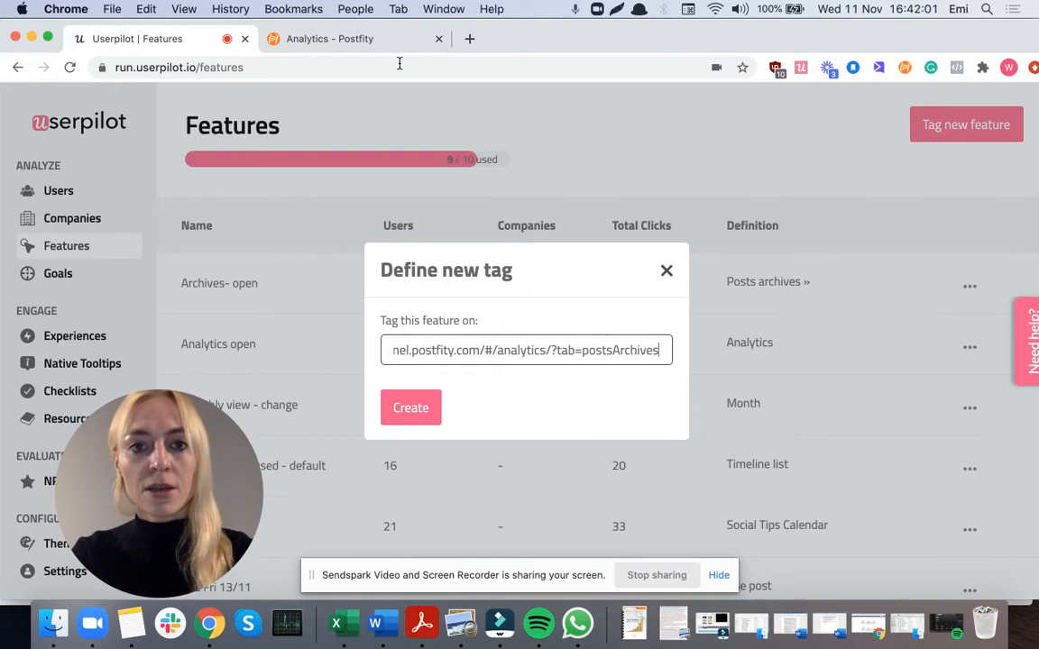
click(346, 34)
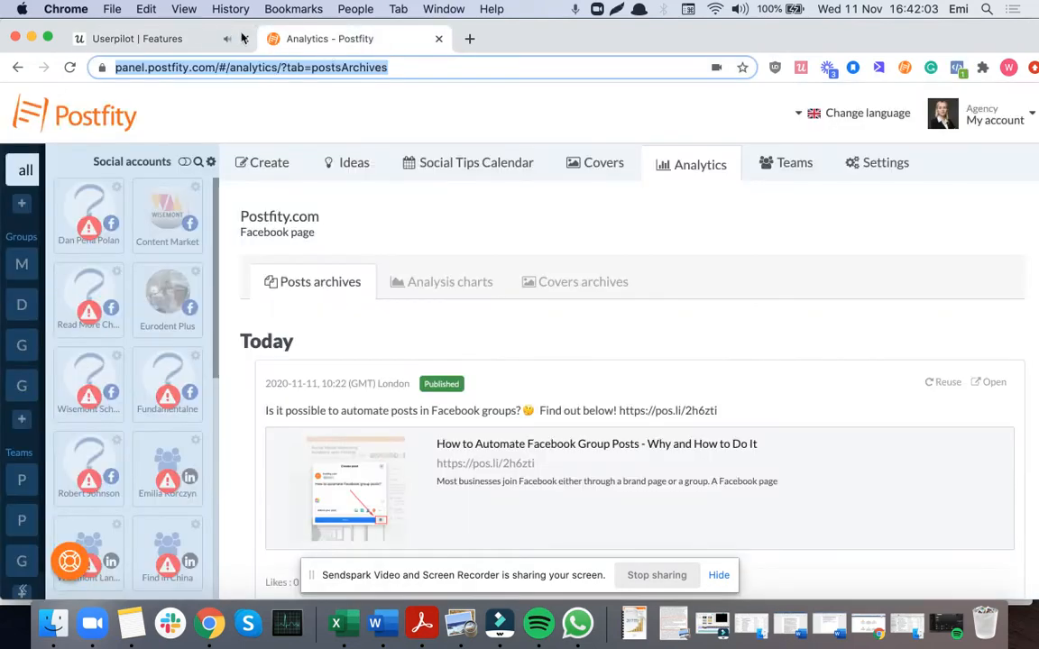
click(166, 40)
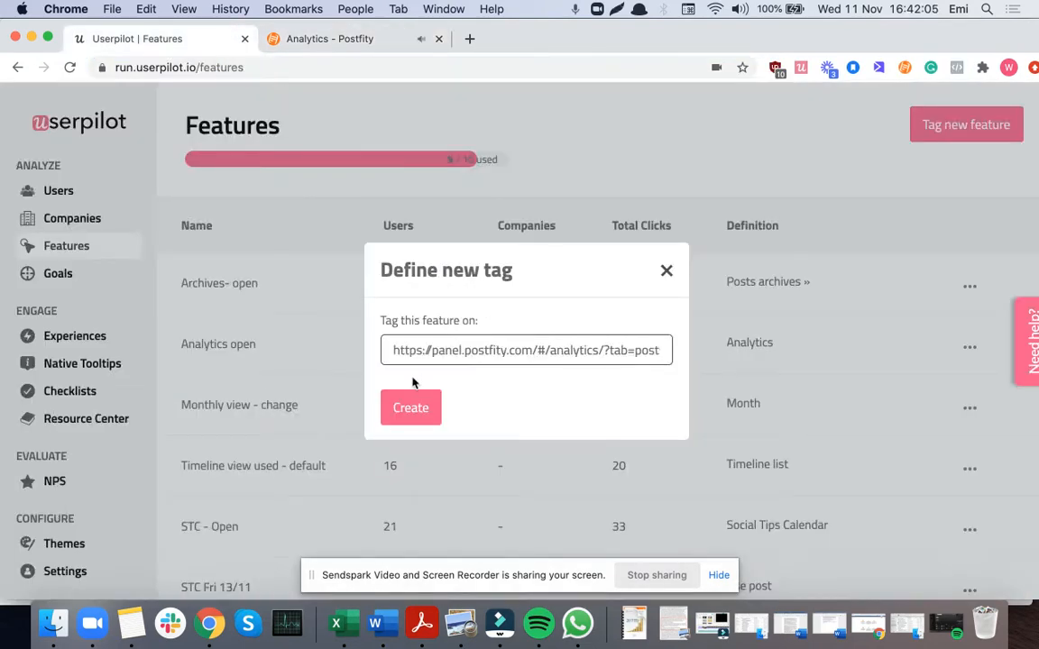
click(420, 411)
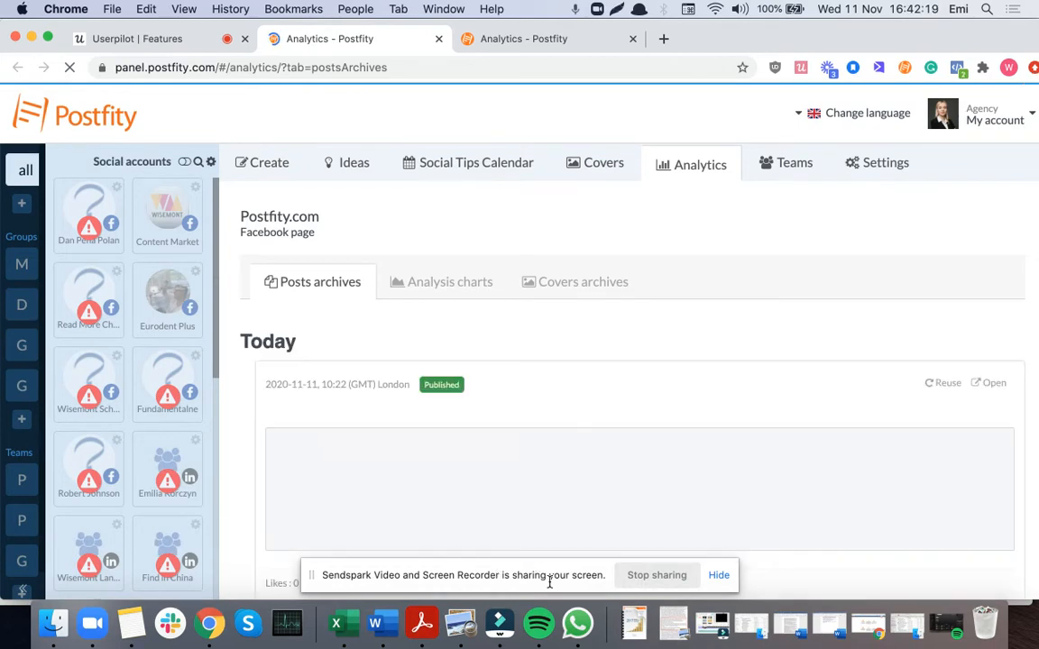
- Move the screen-sharing bar aside and tag the Reuse link of the first archived post as the feature element
drag(547, 564, 208, 566)
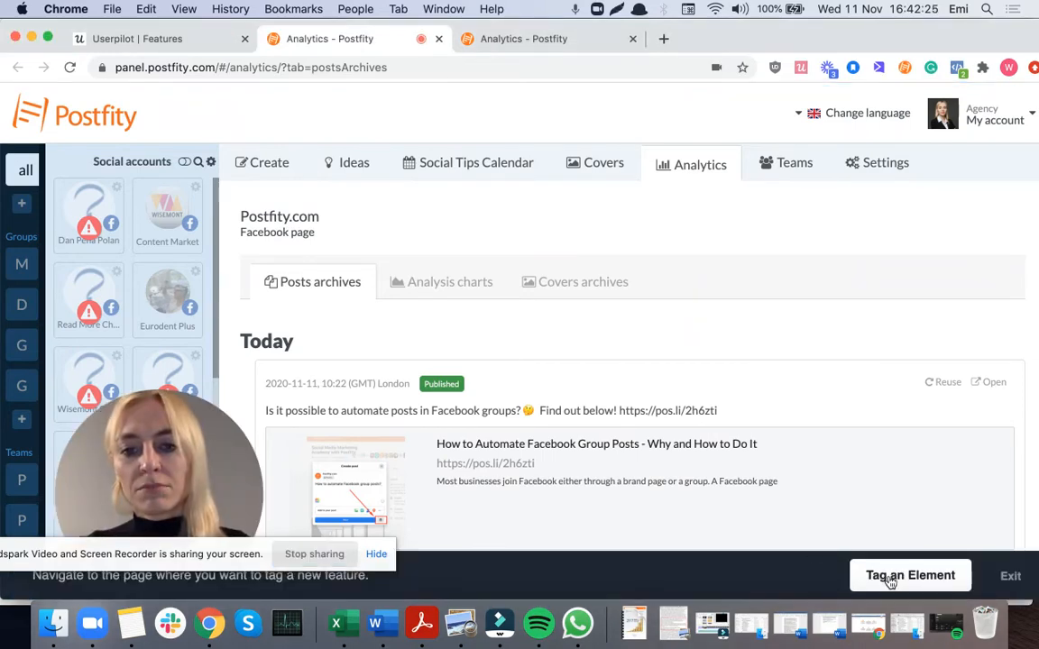
click(885, 574)
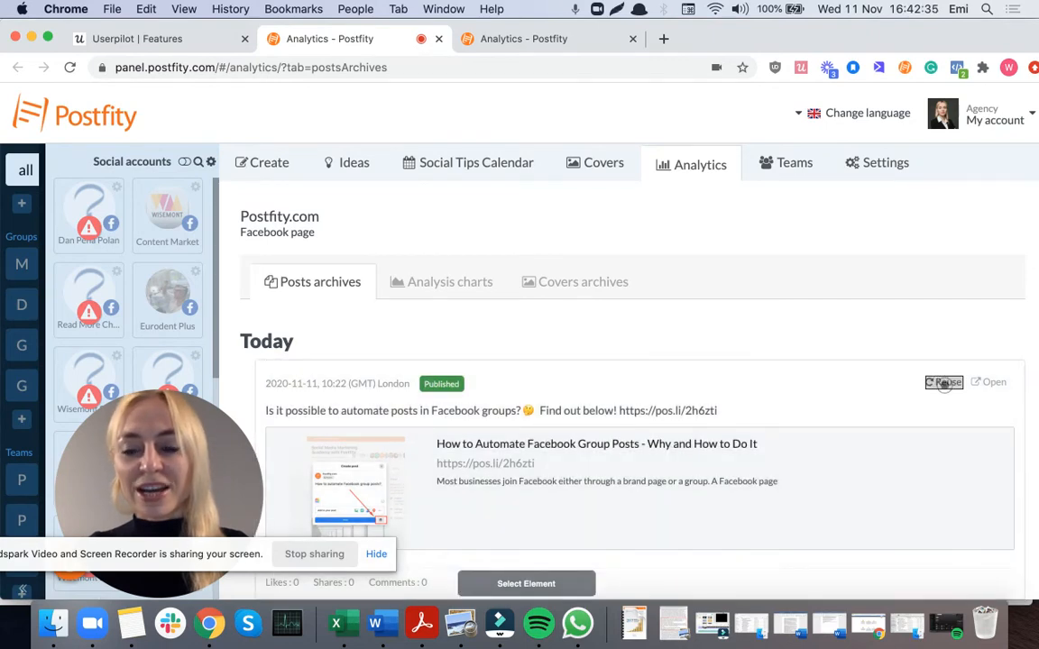
click(943, 383)
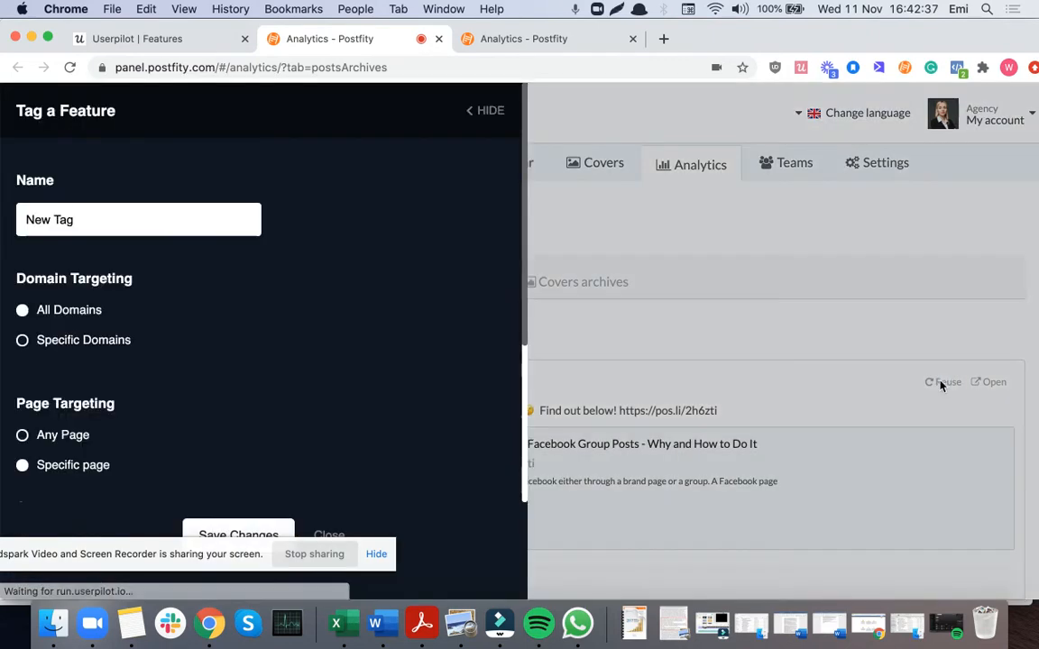
- Name the tag "Clicked on Reuse from Archives", check its page targeting, then save and close it
triple_click(161, 225)
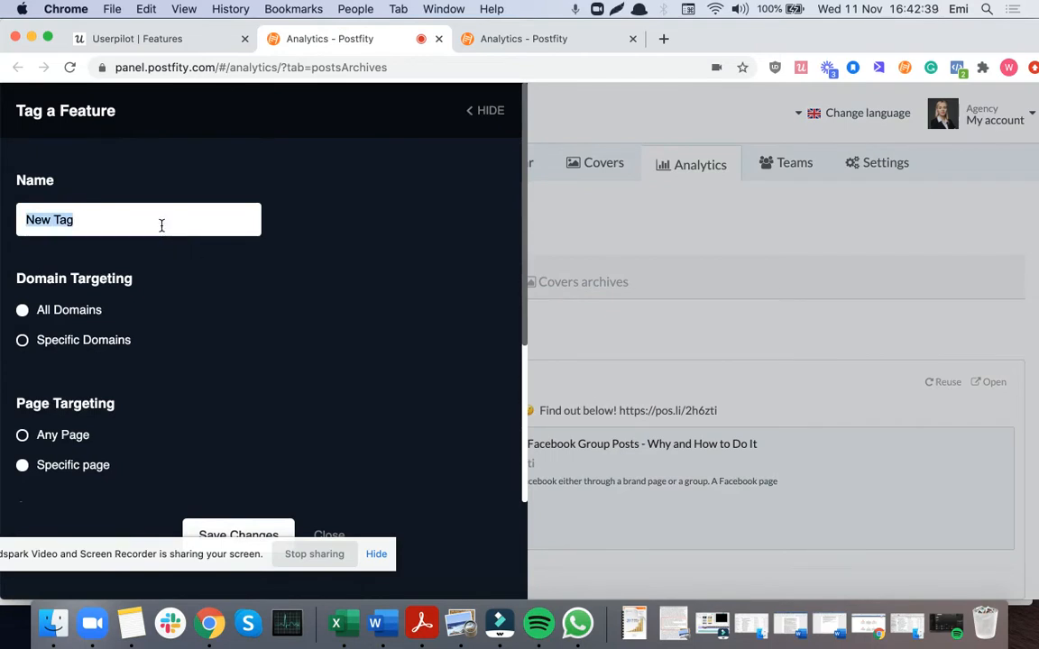
text(Cl)
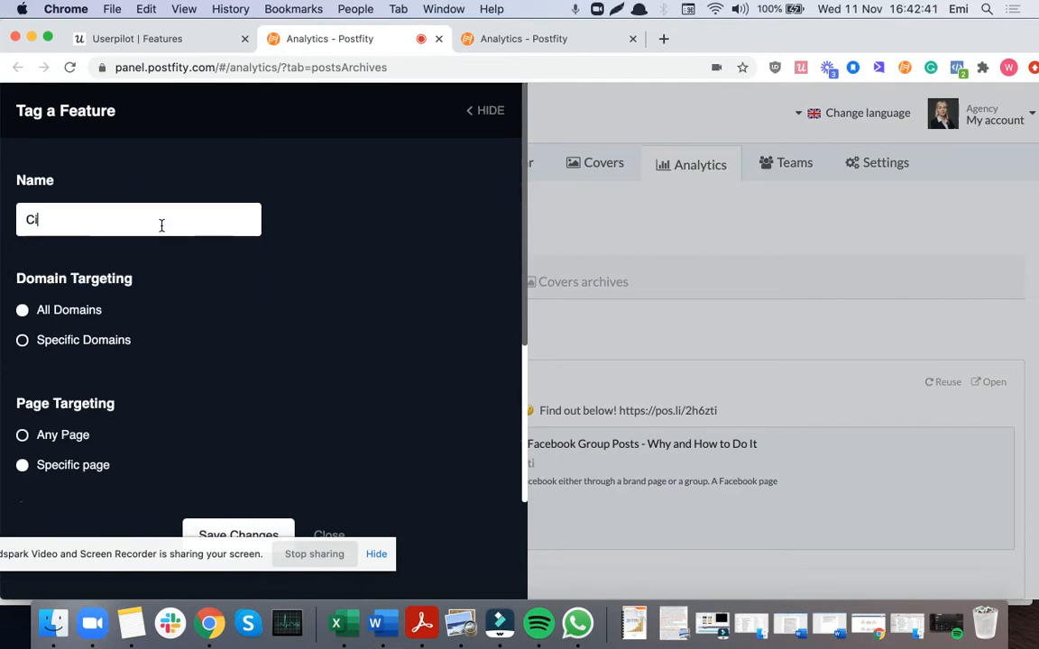
text(icked on Reuser)
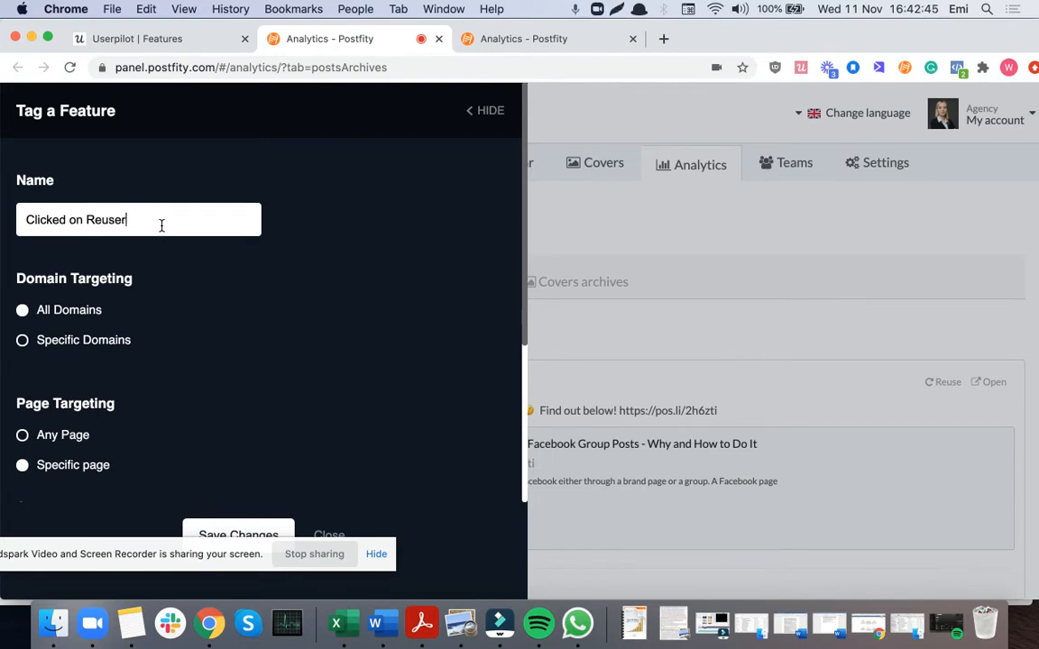
text( from Archives)
scroll(239, 424, down, 5)
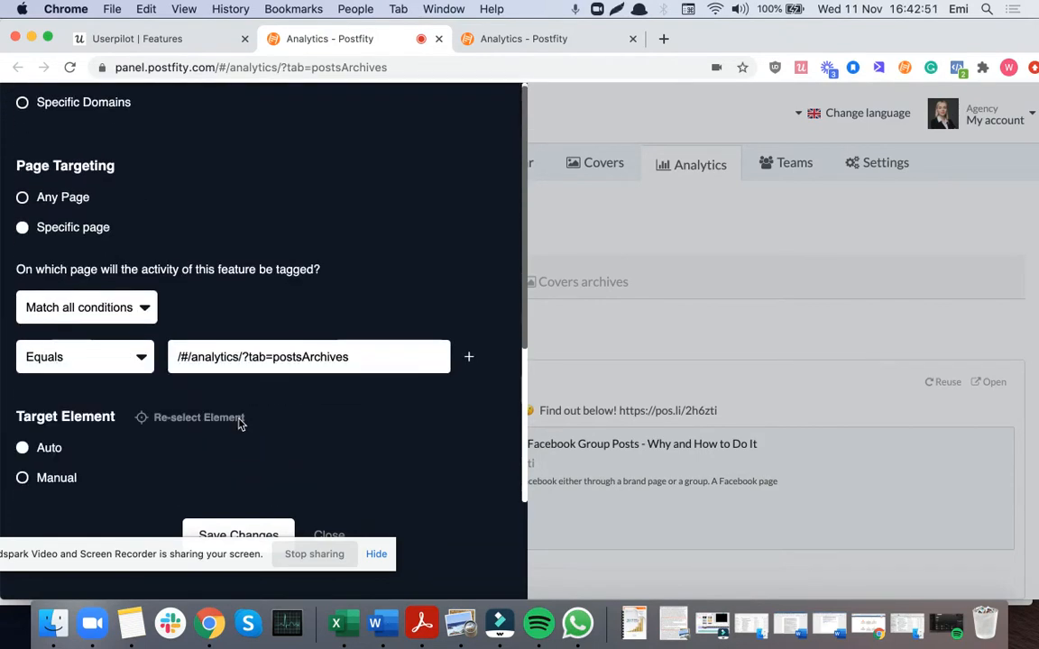
scroll(239, 424, down, 1)
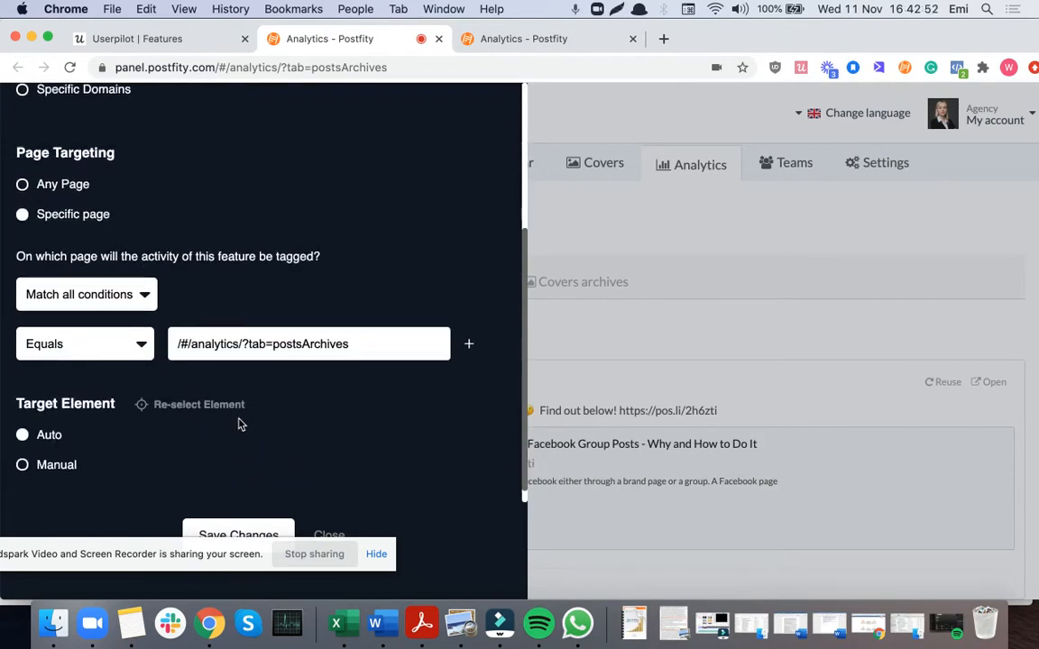
click(252, 533)
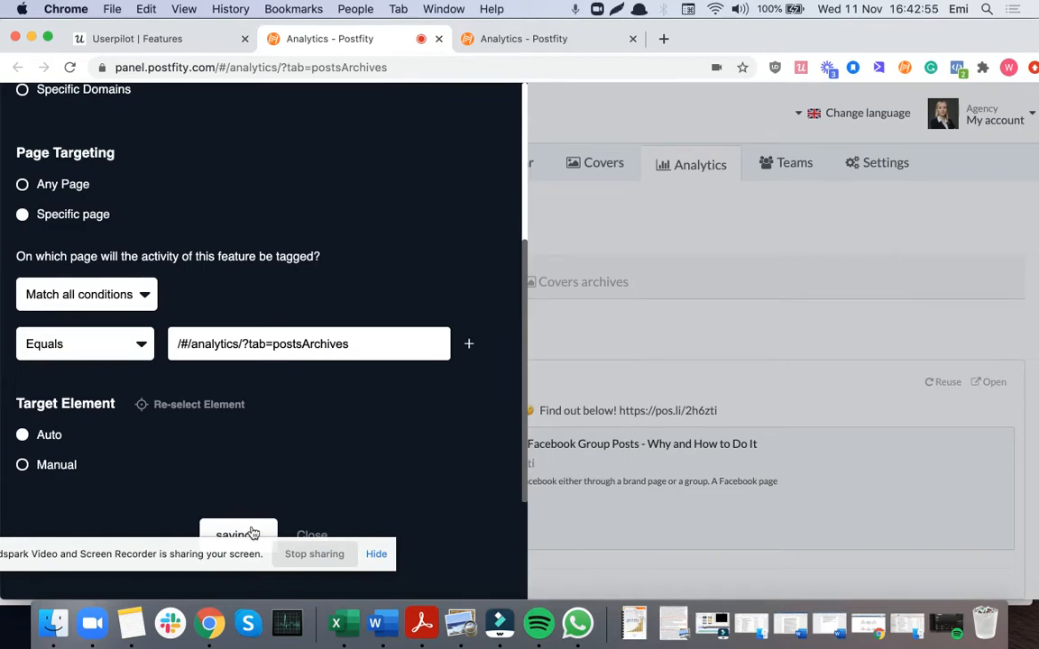
click(329, 537)
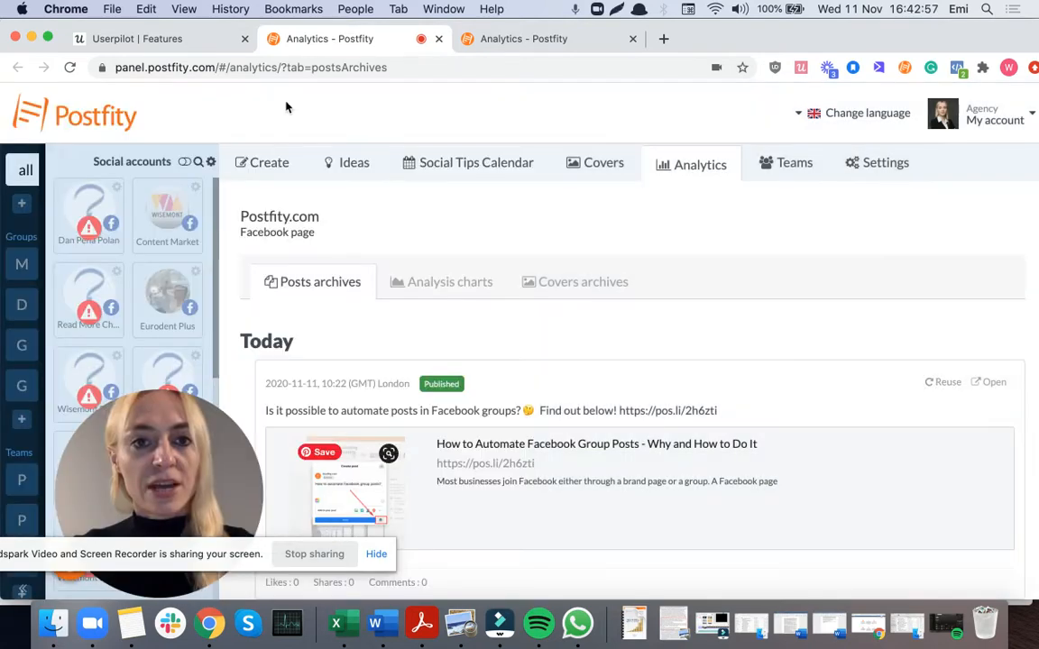
- Switch back to Userpilot and reload the Features page to update the tag list
click(136, 44)
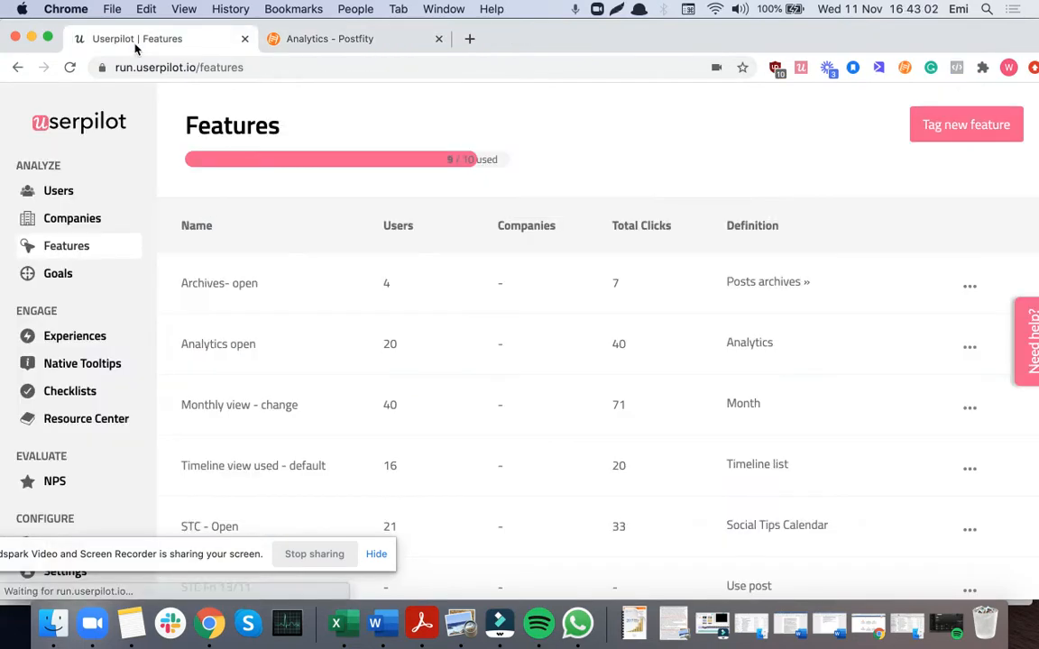
click(234, 67)
key(Return)
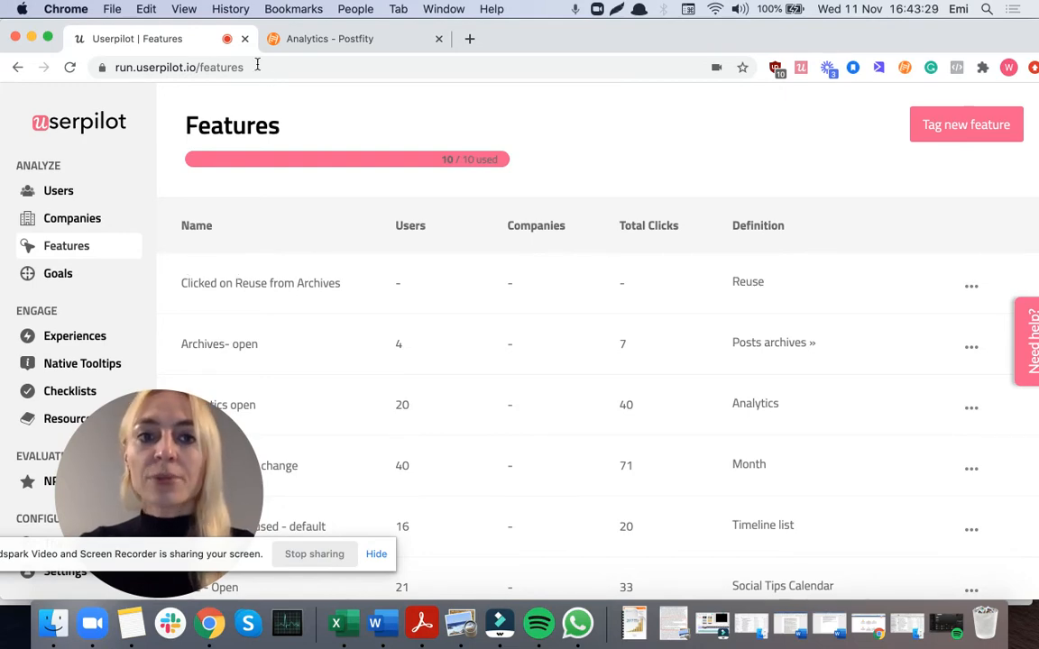
- Open the Create page in Postfity to view its dashboard, then return to the Userpilot features list
click(307, 41)
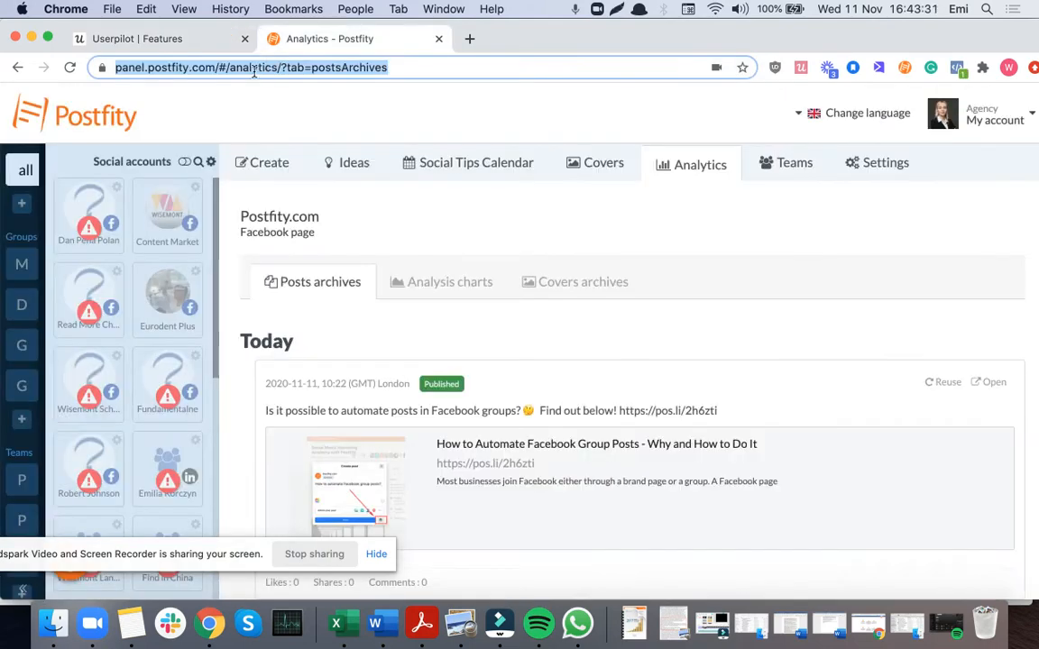
click(272, 164)
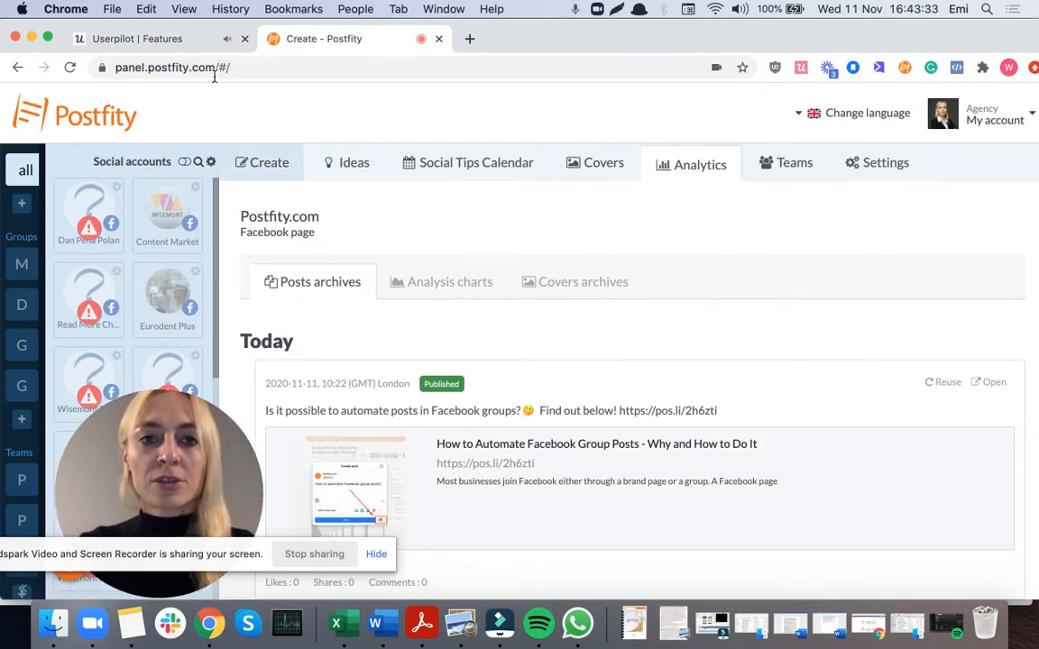
click(177, 41)
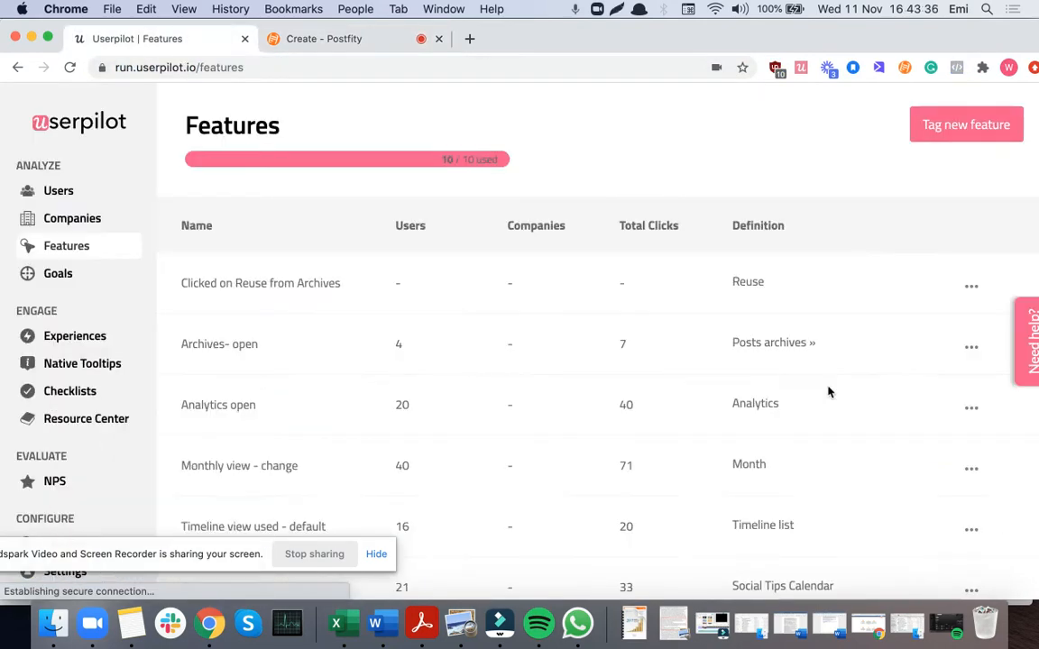
click(365, 41)
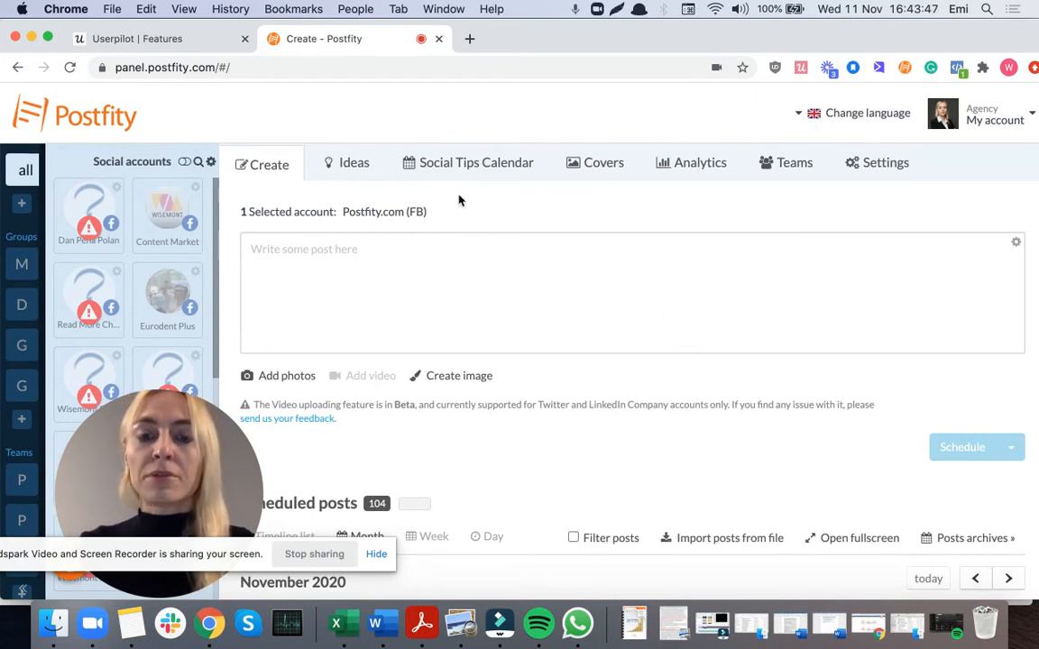
click(192, 41)
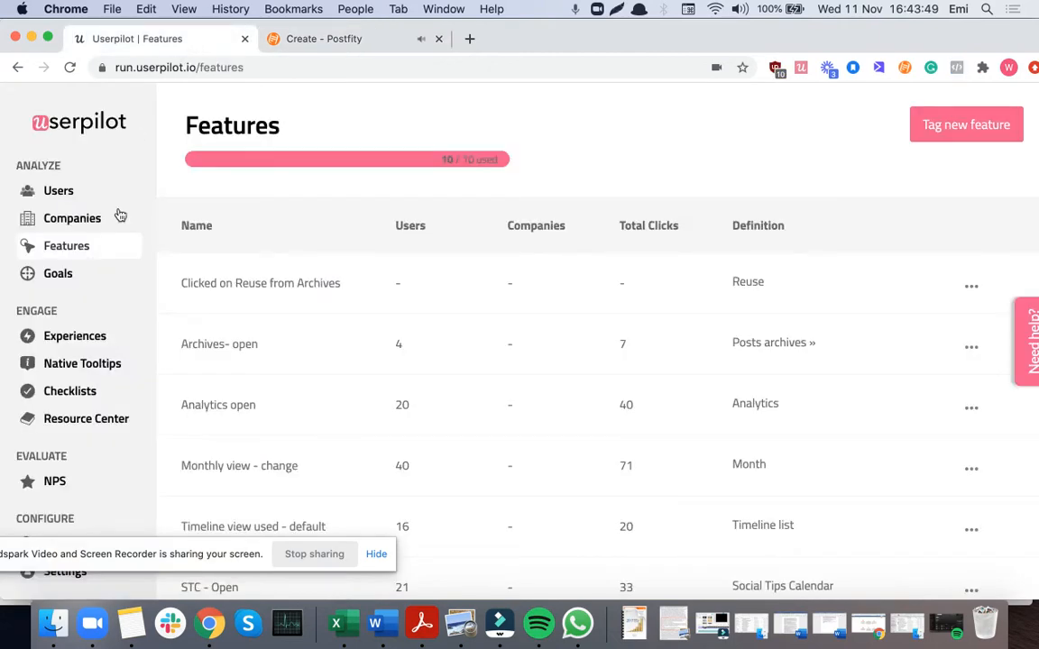
click(72, 338)
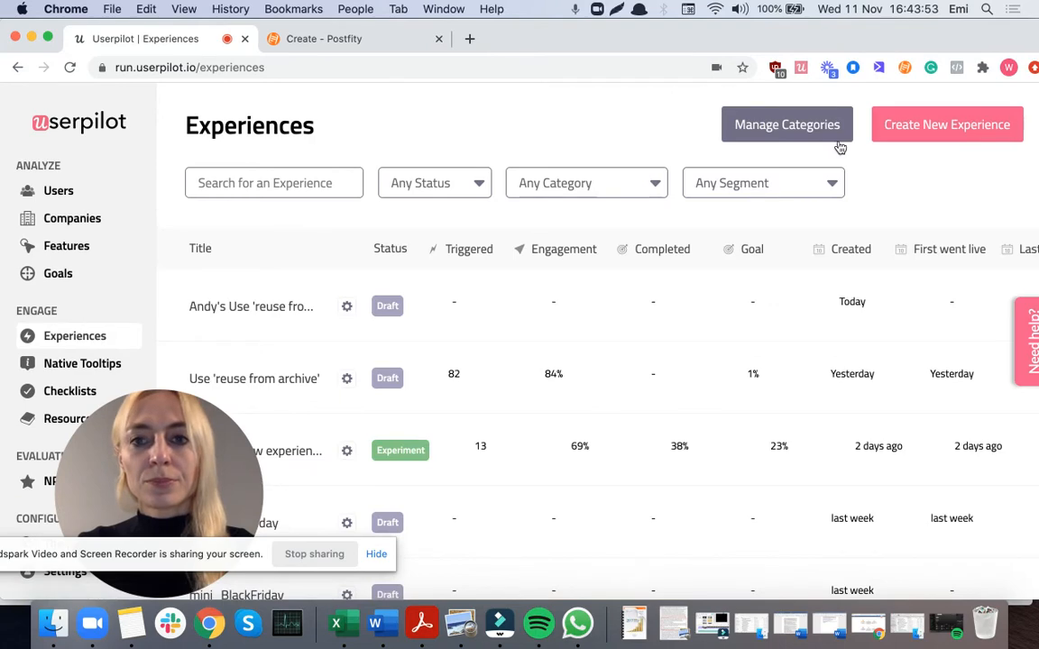
click(909, 133)
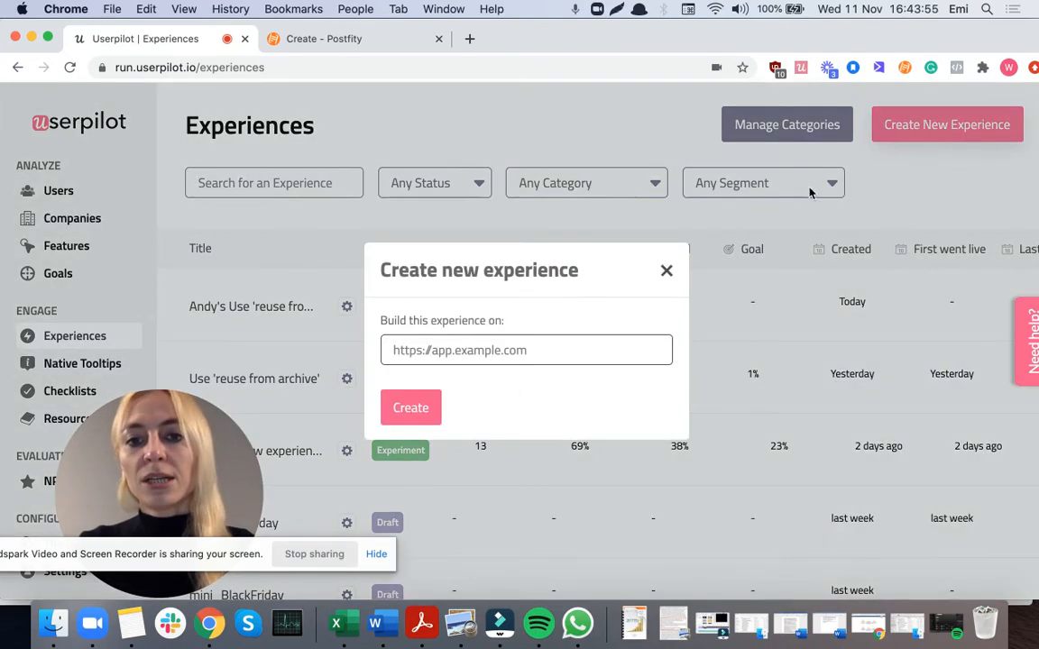
text(https://panel.postfity.com/#/analytics/?tab=postsArchives)
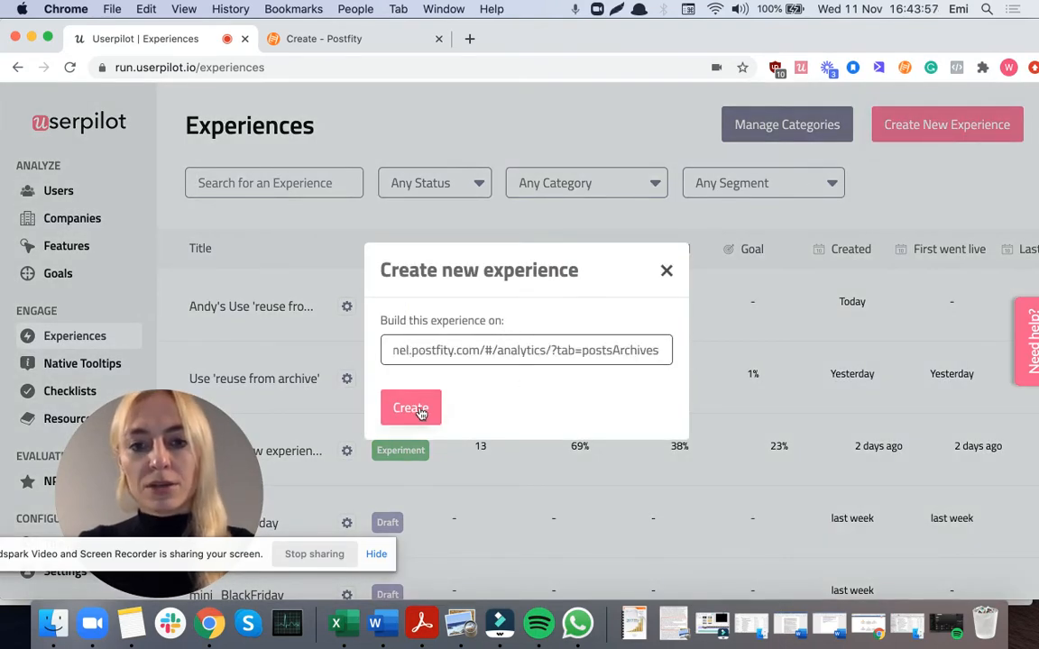
drag(496, 350, 668, 362)
key(BackSpace)
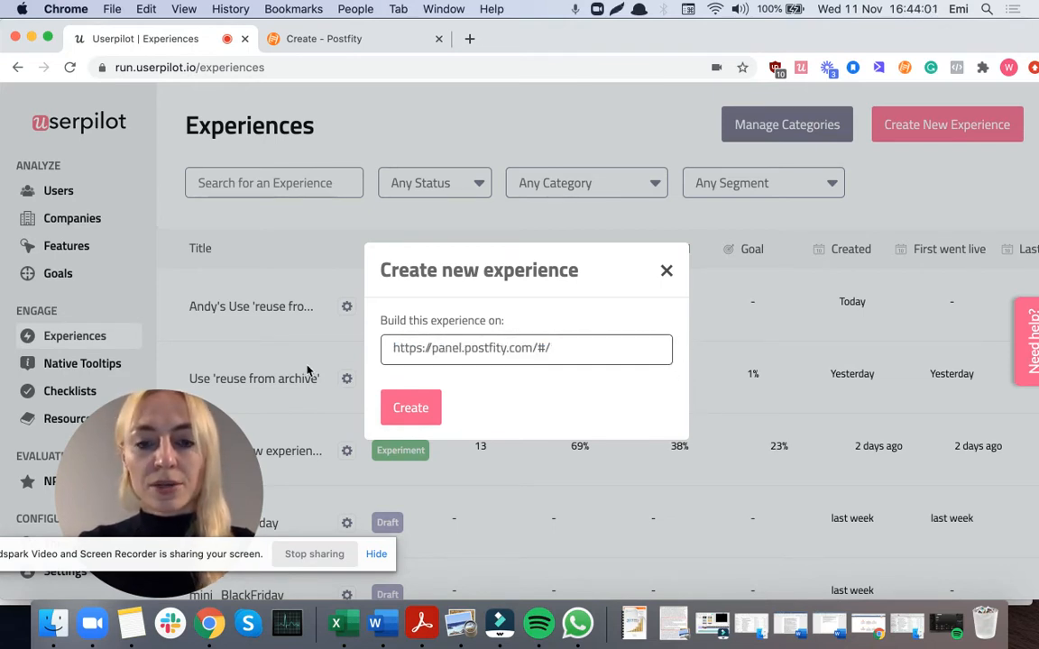
click(397, 408)
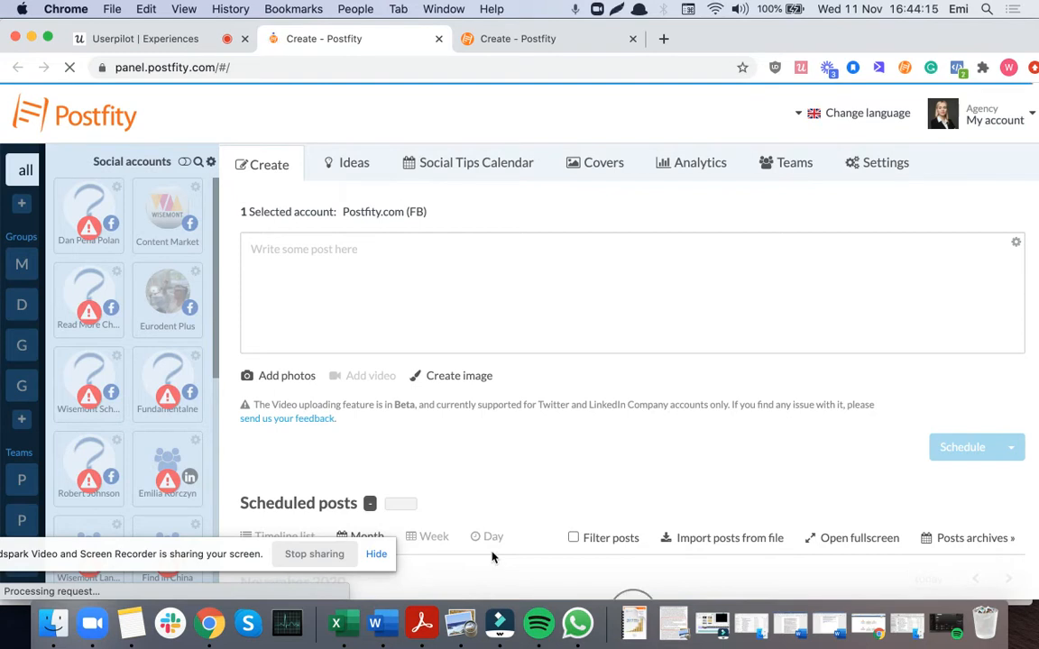
scroll(543, 547, down, 2)
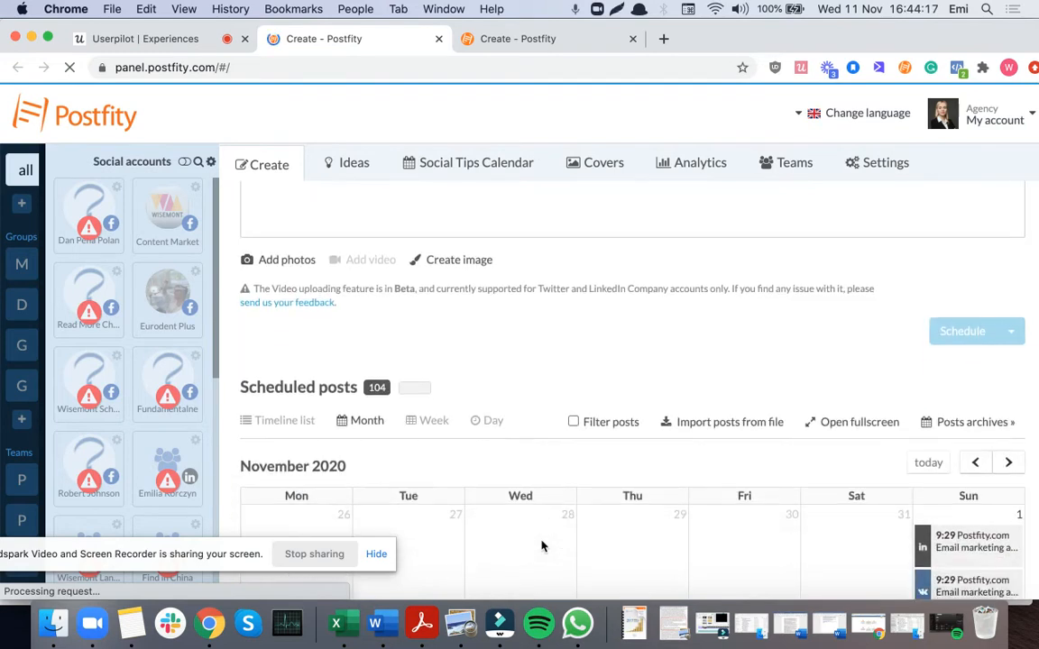
- Start creating content on the Postfity Create page as a new experience using the Light Theme
scroll(542, 547, up, 1)
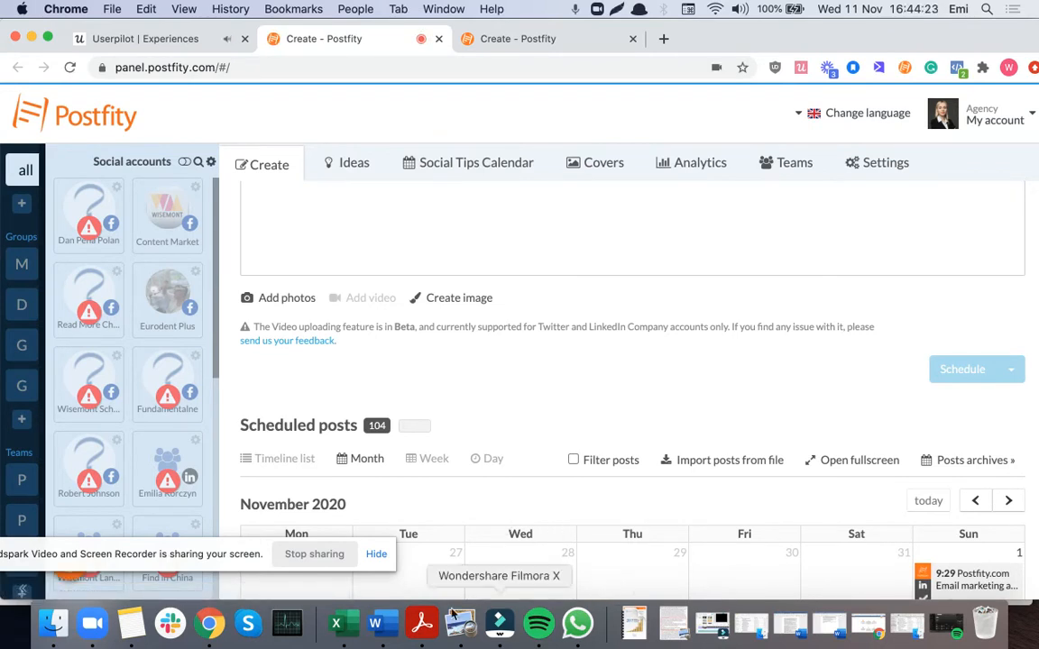
scroll(451, 567, down, 2)
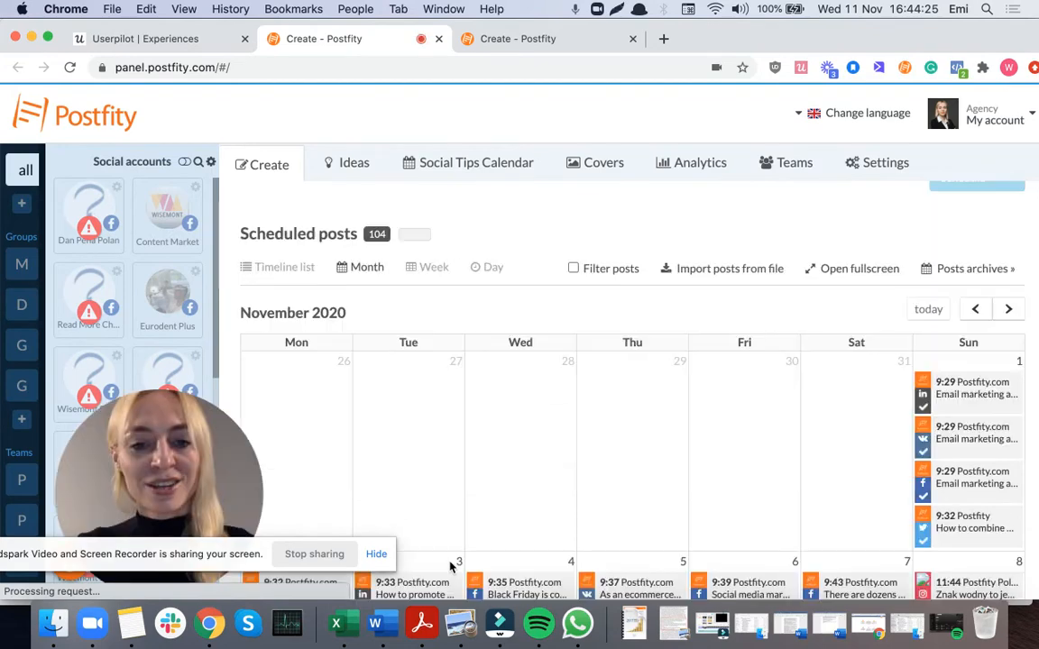
scroll(451, 565, up, 3)
click(512, 576)
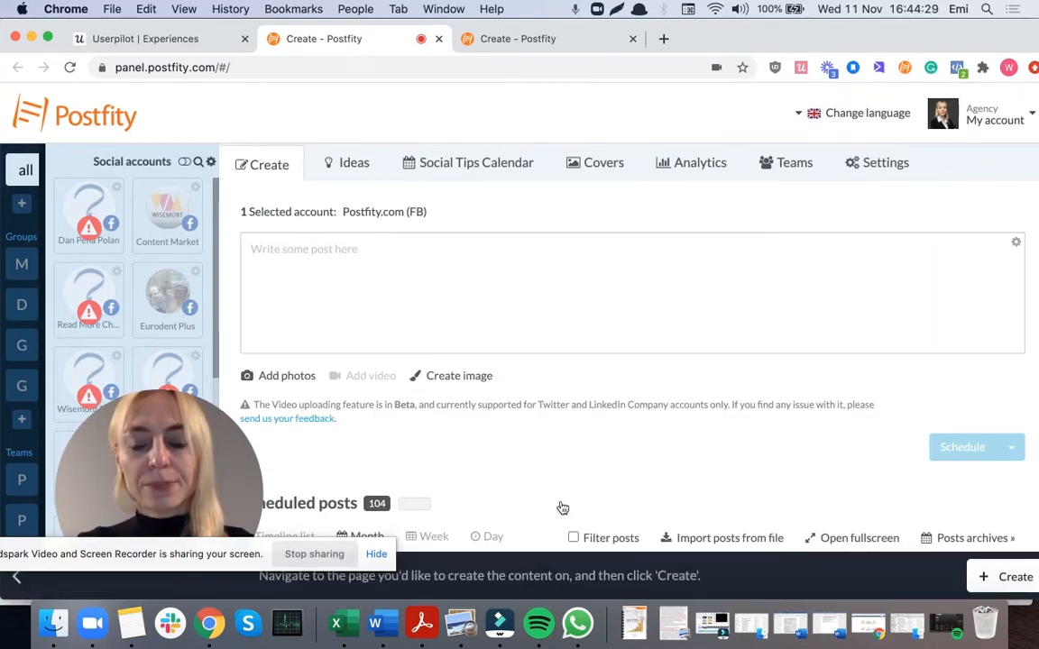
click(1010, 582)
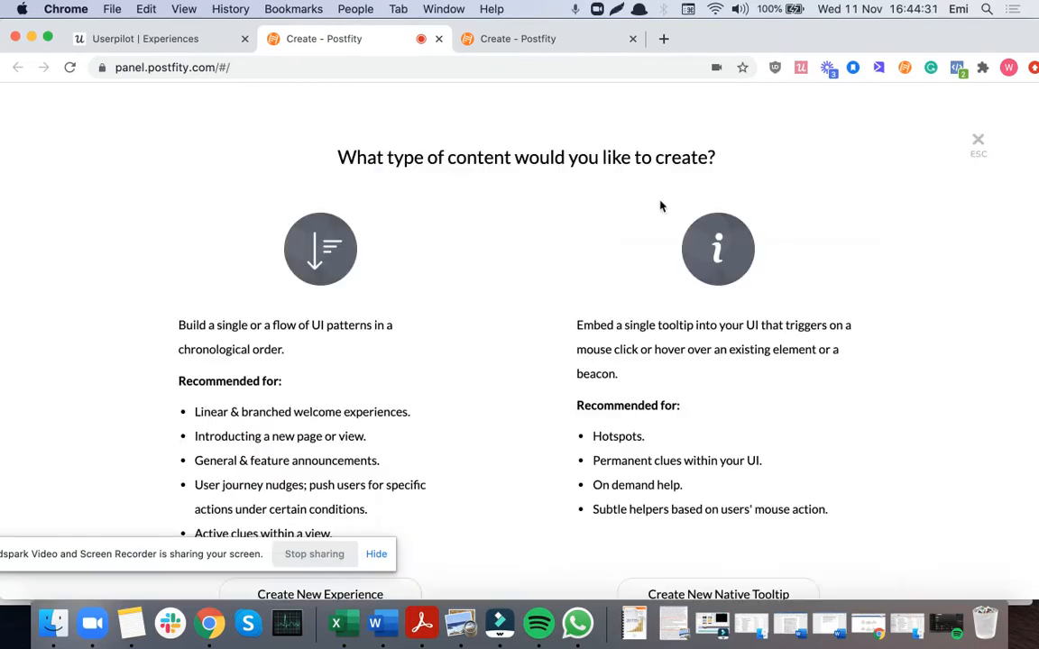
scroll(232, 322, down, 1)
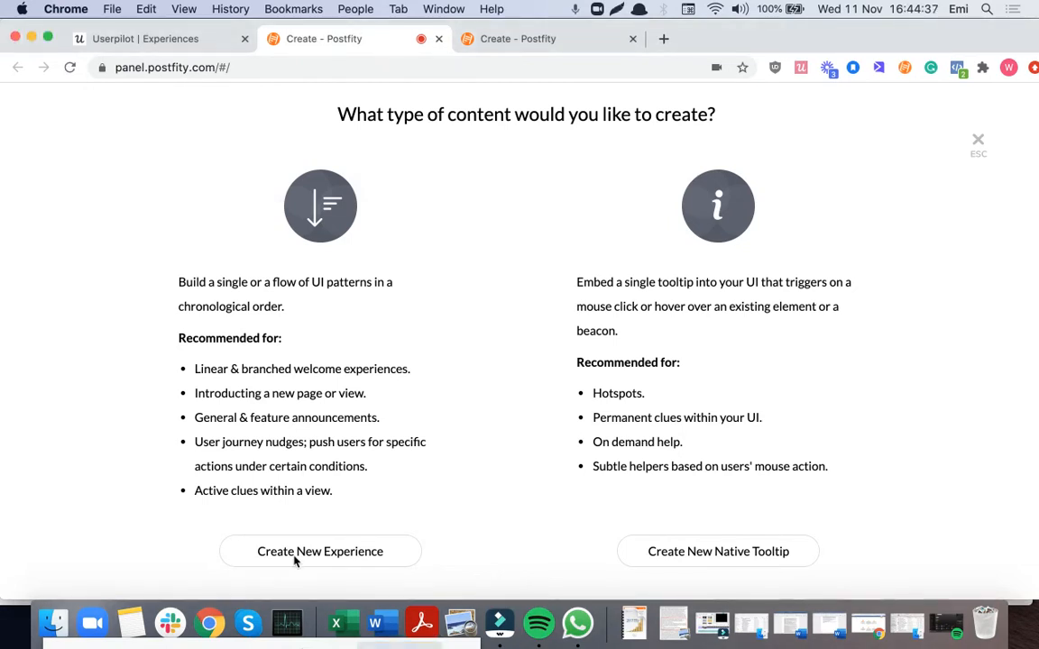
click(294, 558)
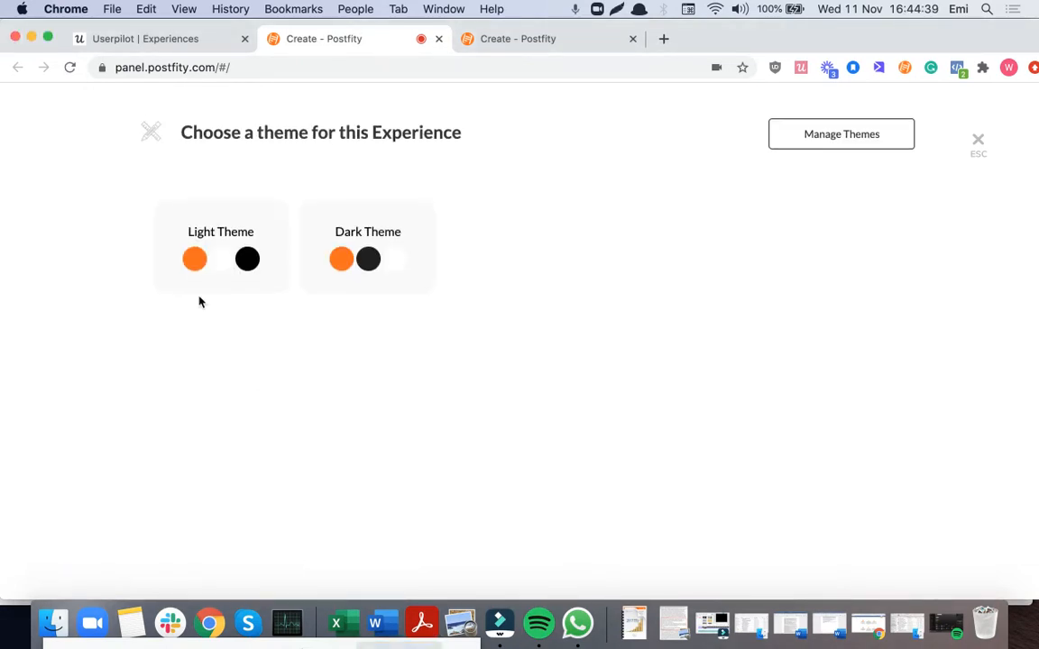
click(207, 255)
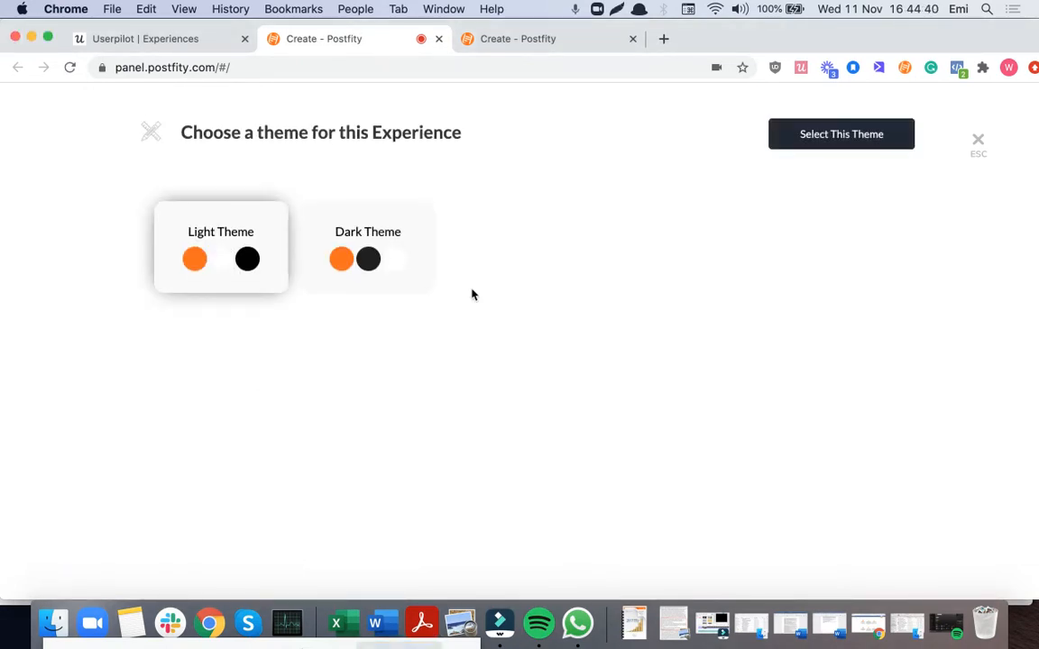
click(807, 137)
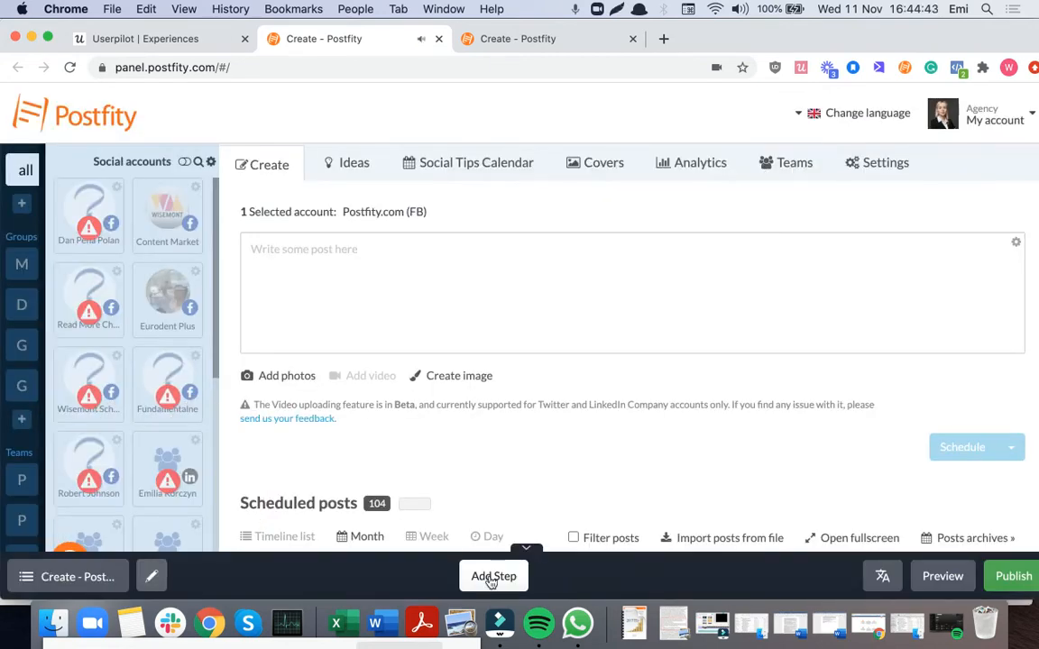
- Add a slideout step based on the "With icon" template and set its placement to bottom right
click(491, 581)
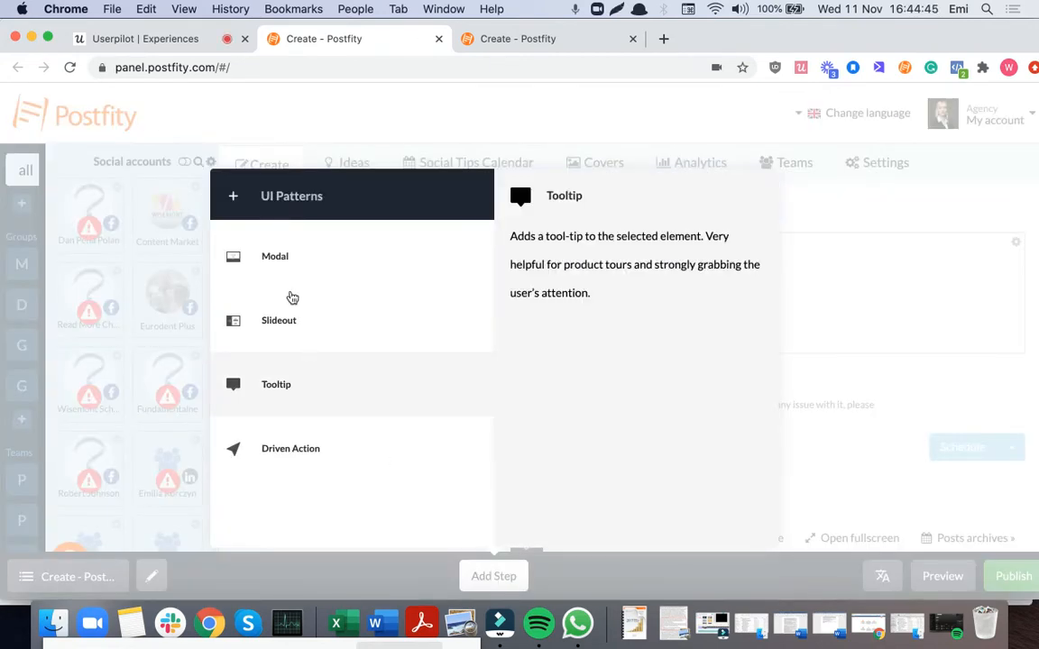
click(279, 321)
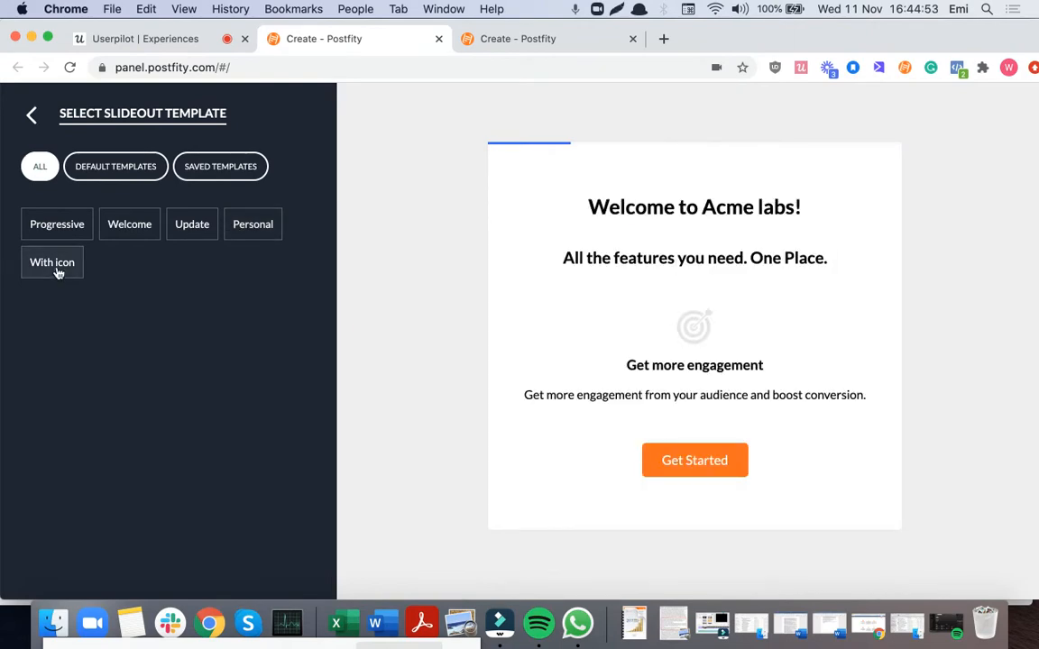
click(54, 263)
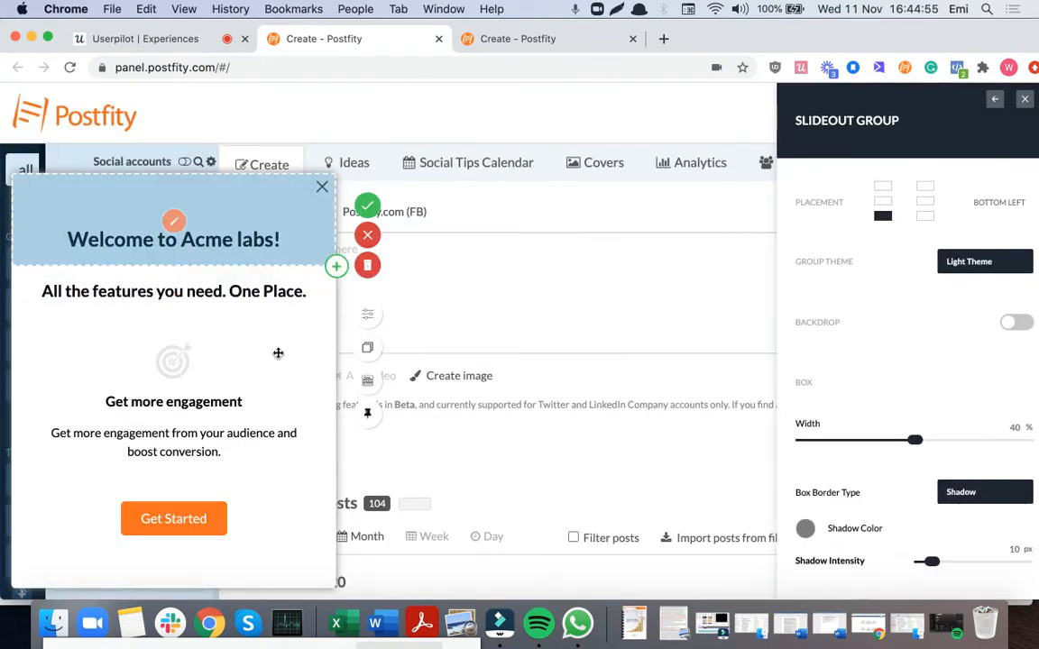
click(921, 218)
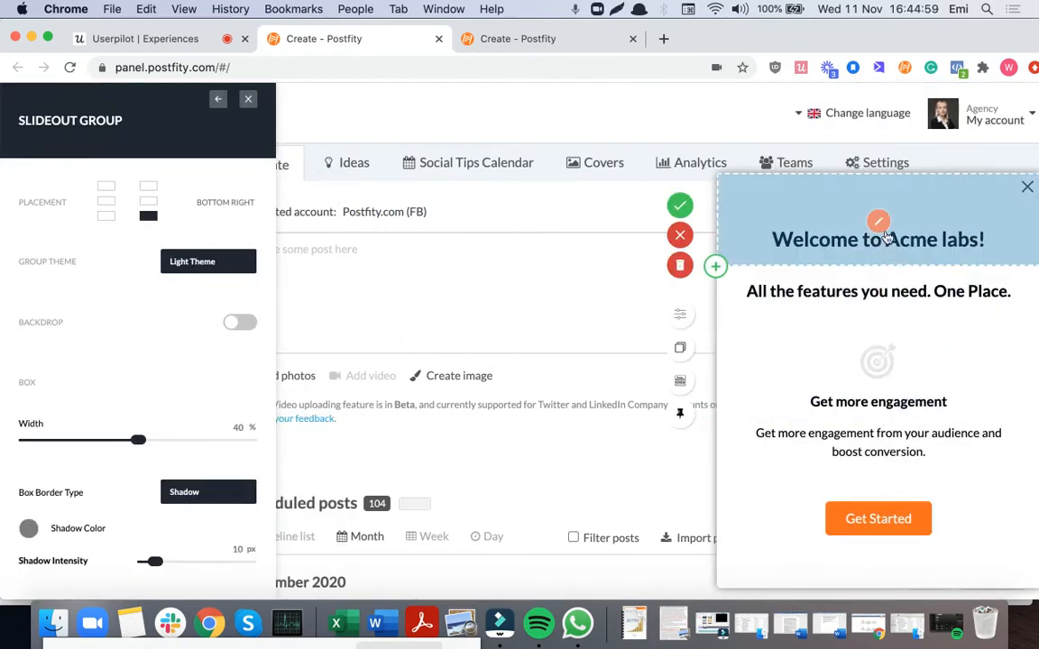
- Replace the slideout's heading with "Did you know you can save even more time by reusing your old posts? 🤔" and save it
click(879, 224)
key(ctrl+a)
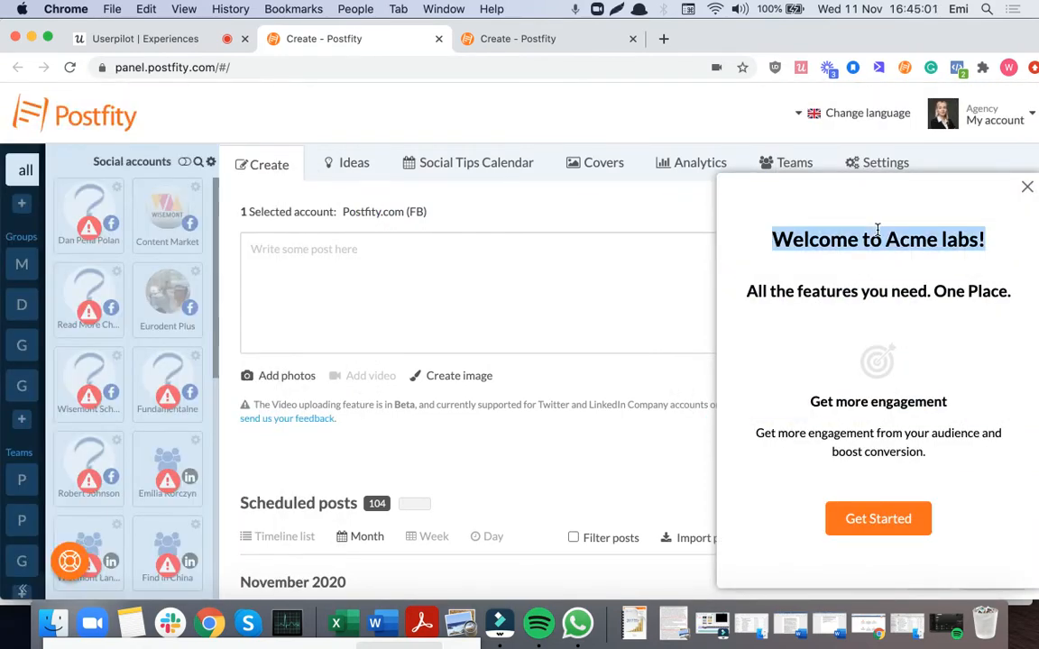
text(Did y)
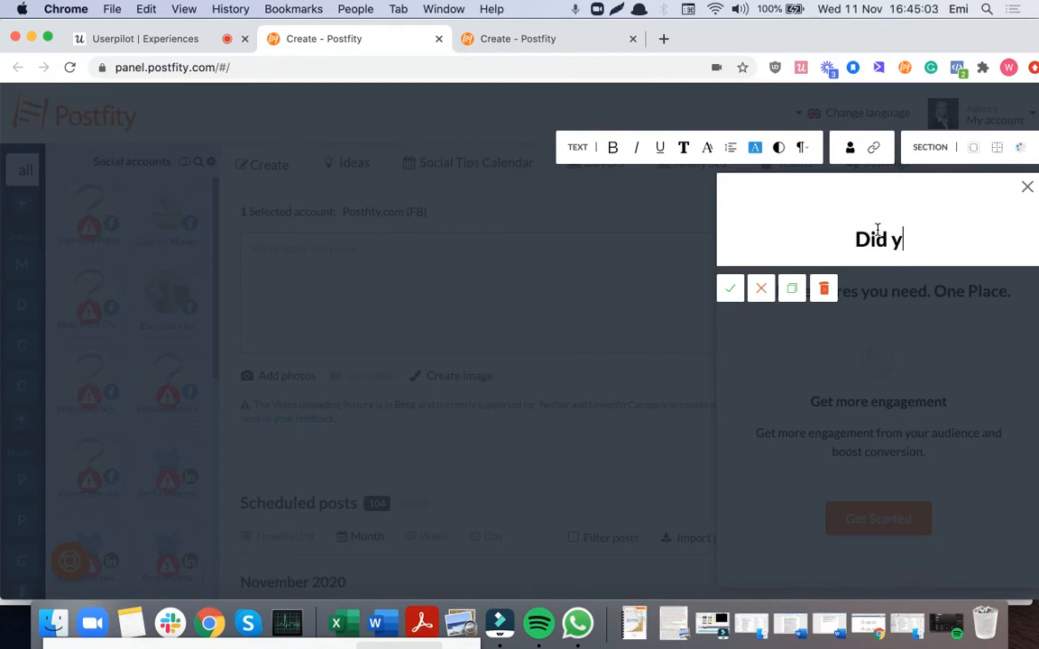
text(ou know you can )
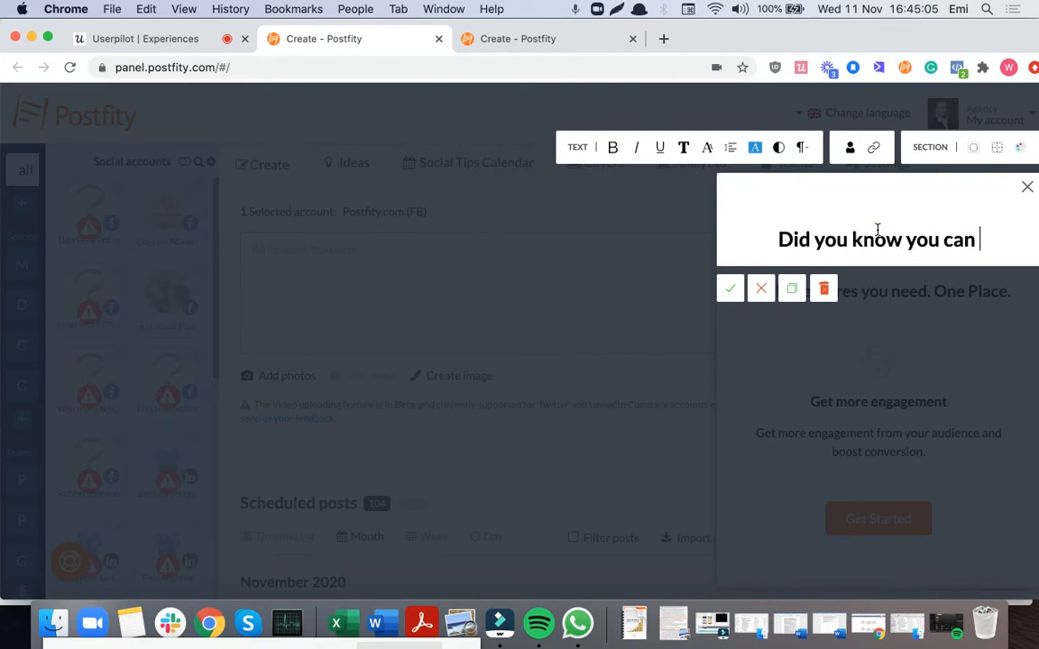
text(save even)
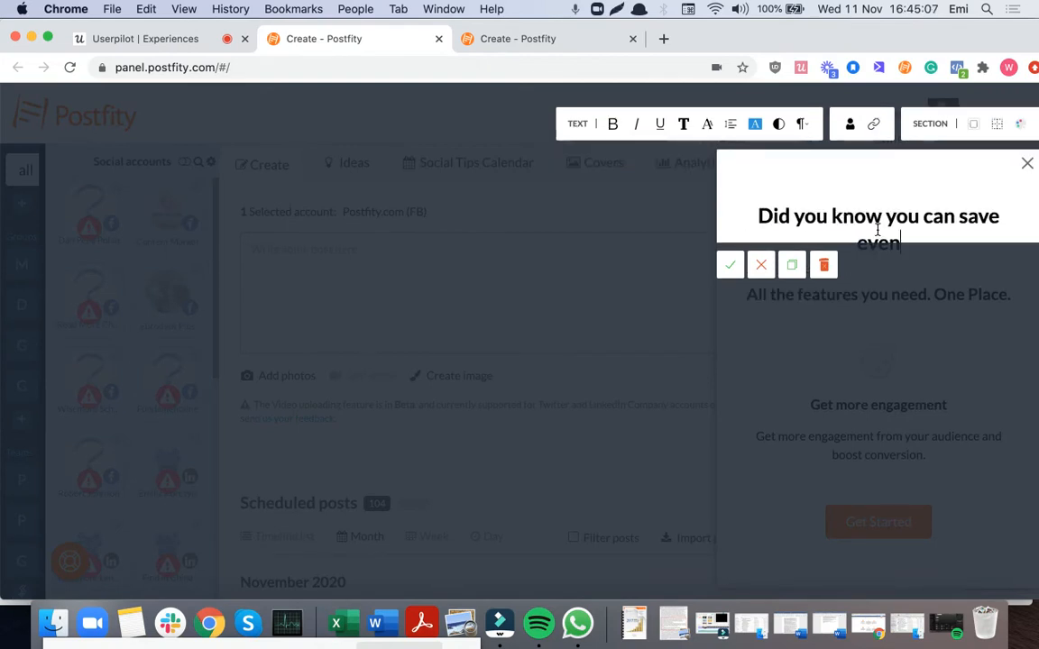
text( more time by )
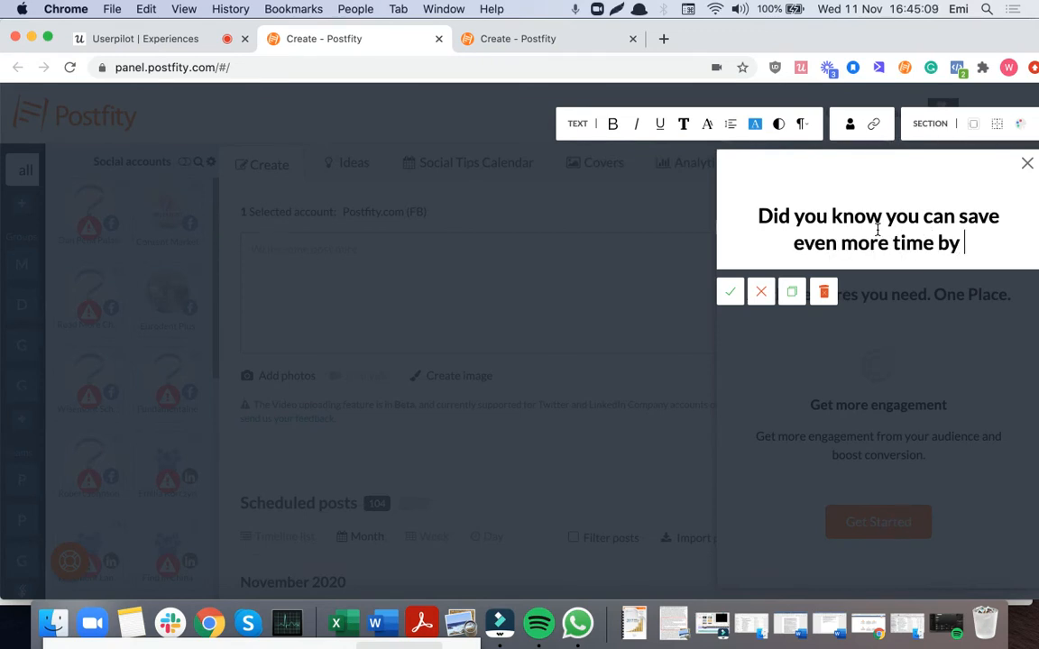
text(reusing your odl)
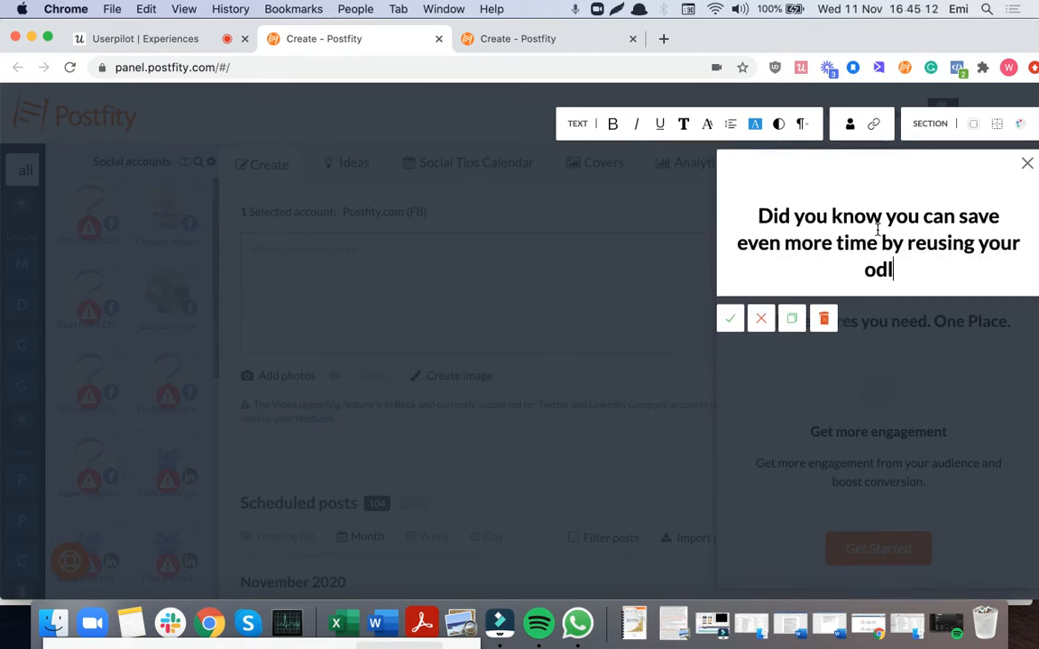
key(BackSpace)
text(ld posts?)
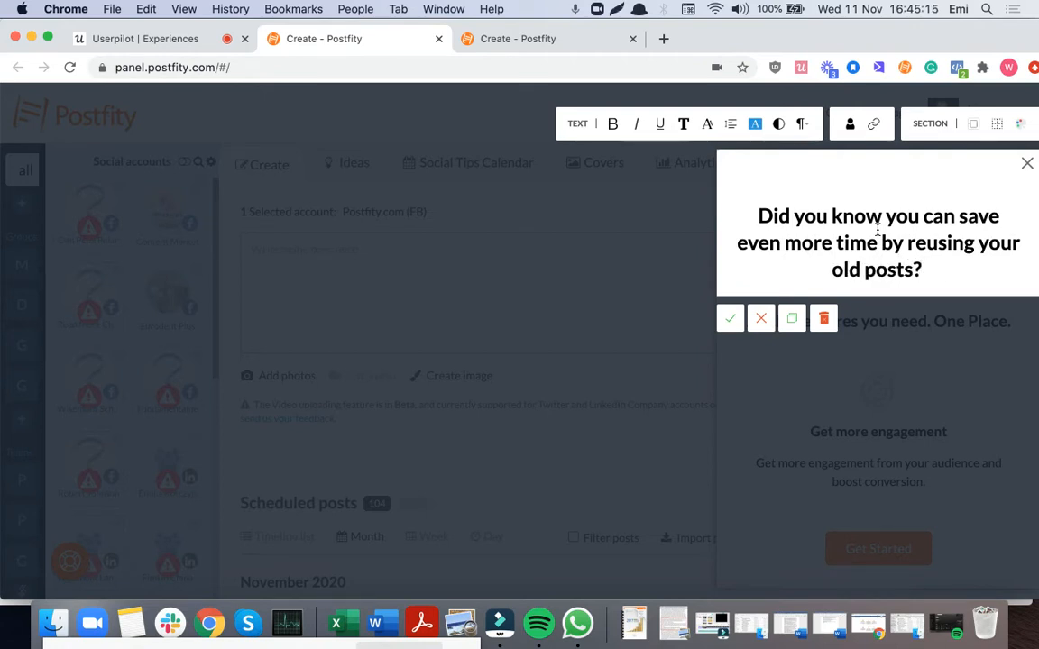
key(ctrl+super+space)
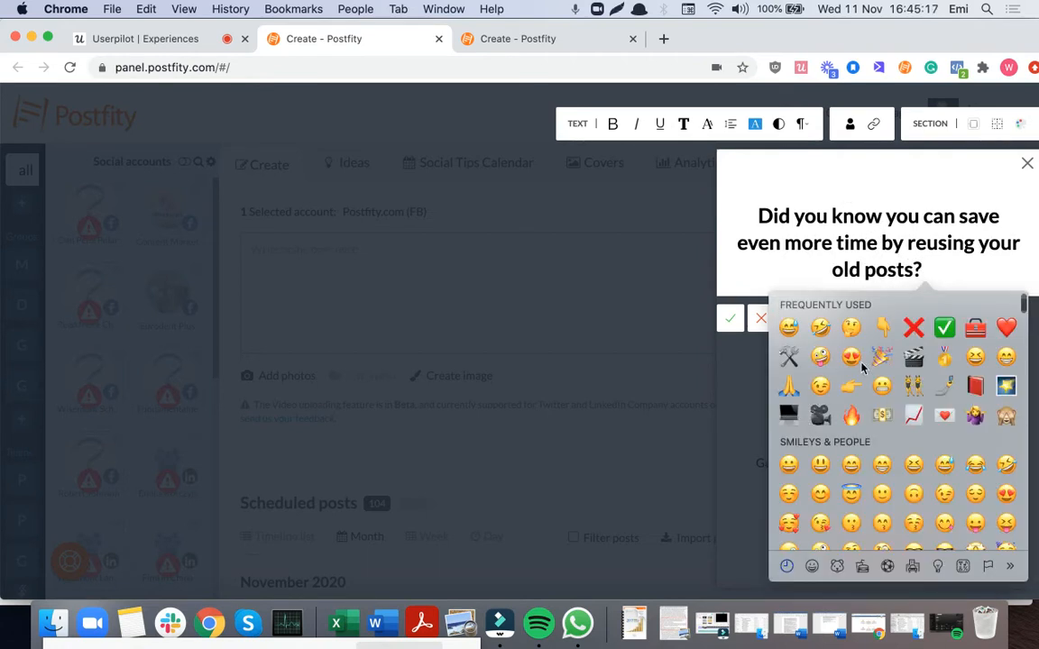
click(850, 327)
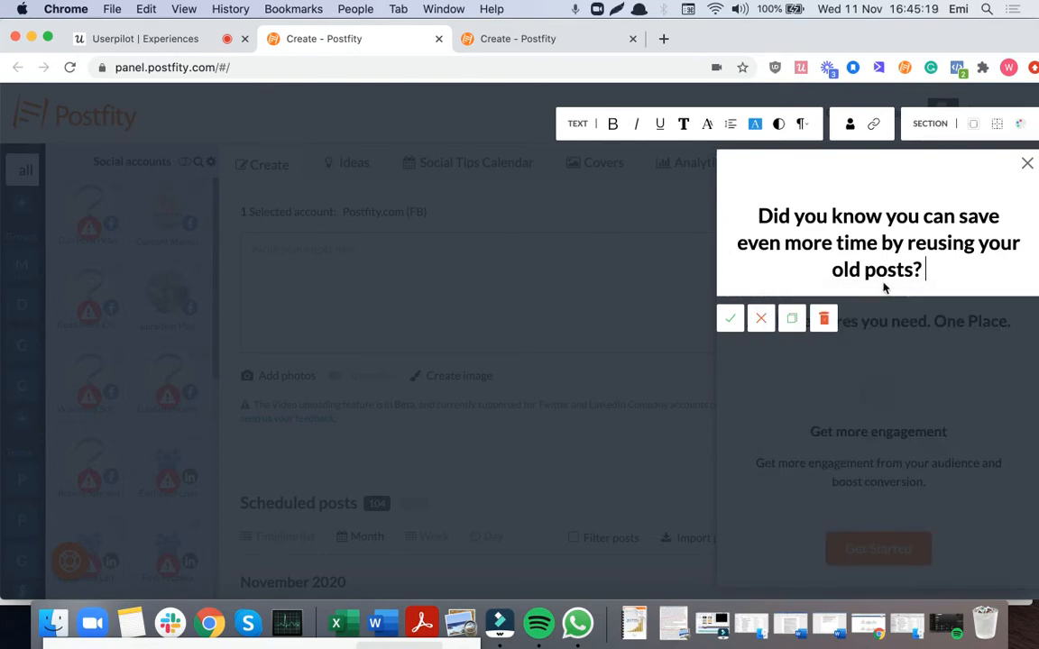
click(730, 321)
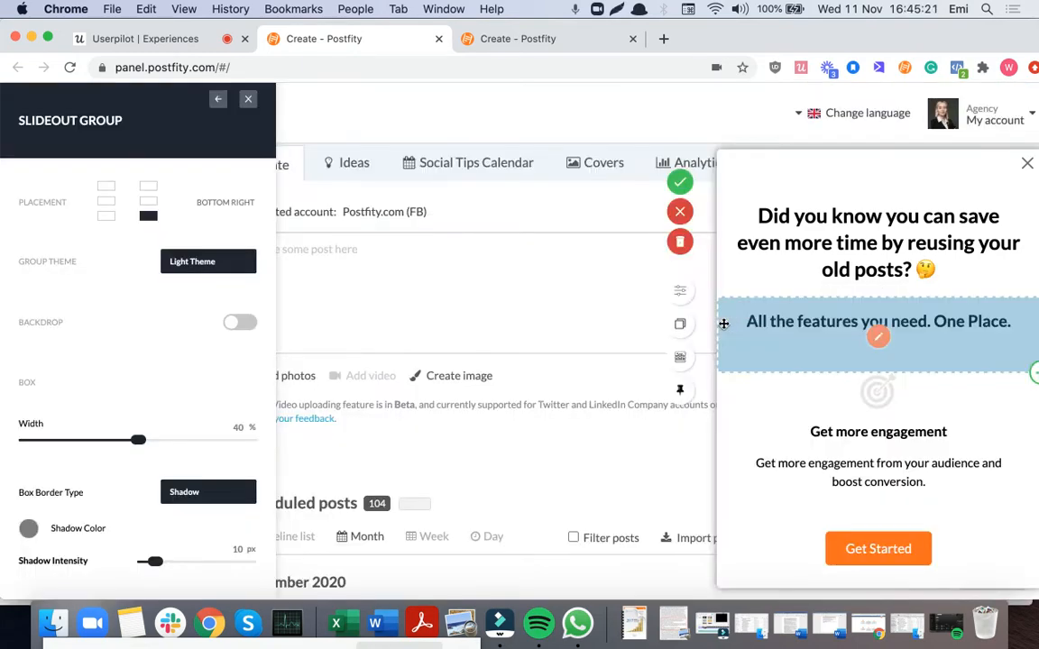
- Replace the slideout's subheading with "Check out how to reuse your already published posts below & save even more time!"
click(876, 344)
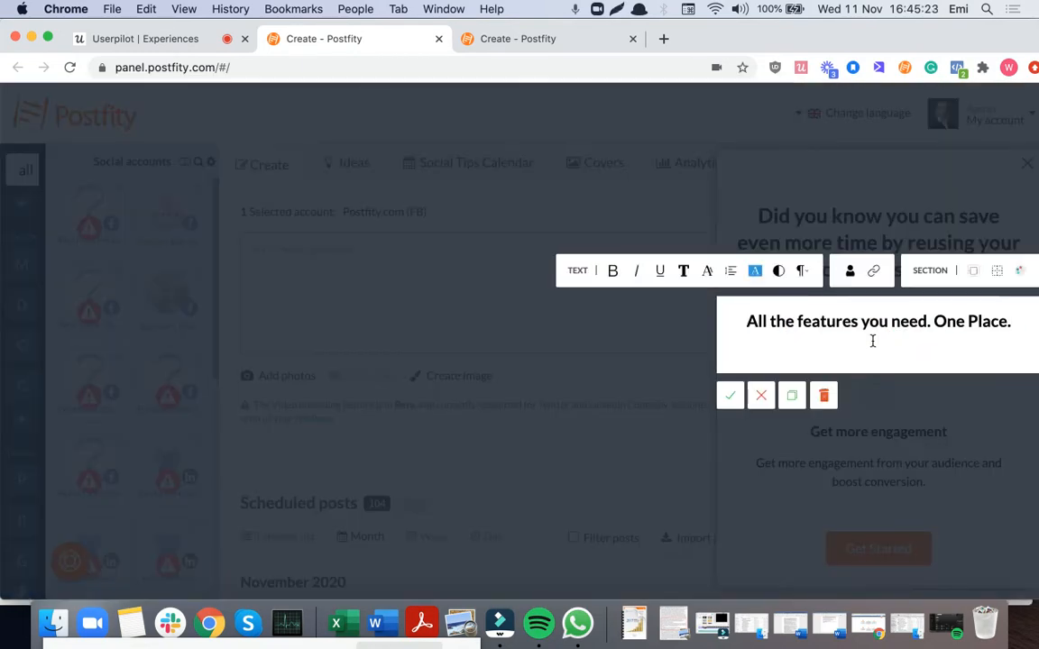
key(super+a)
text(Check ou)
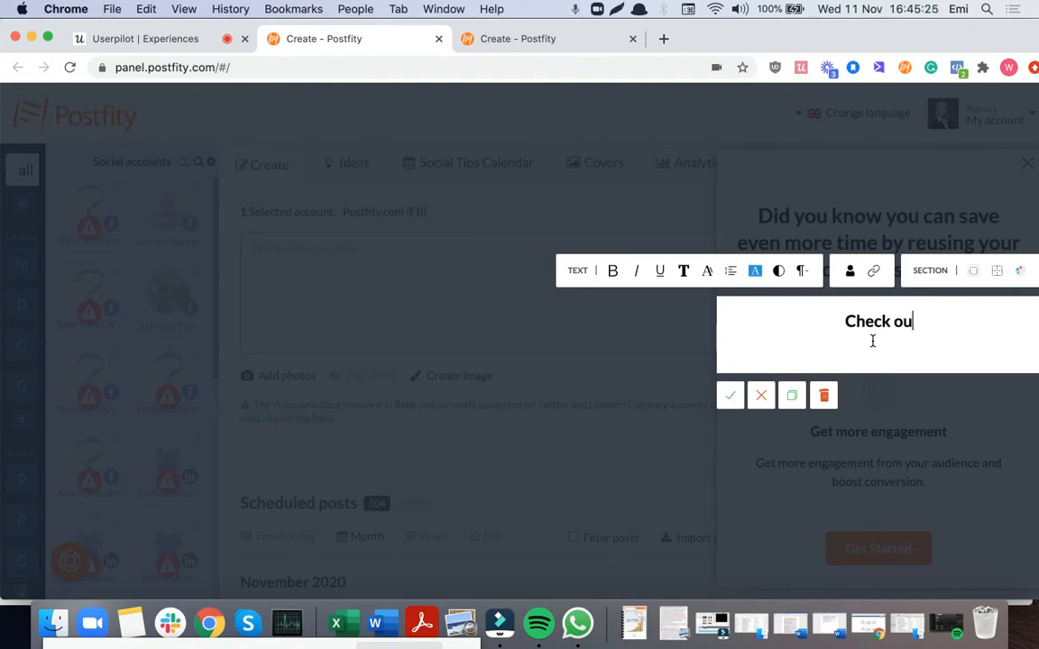
text(t how to r)
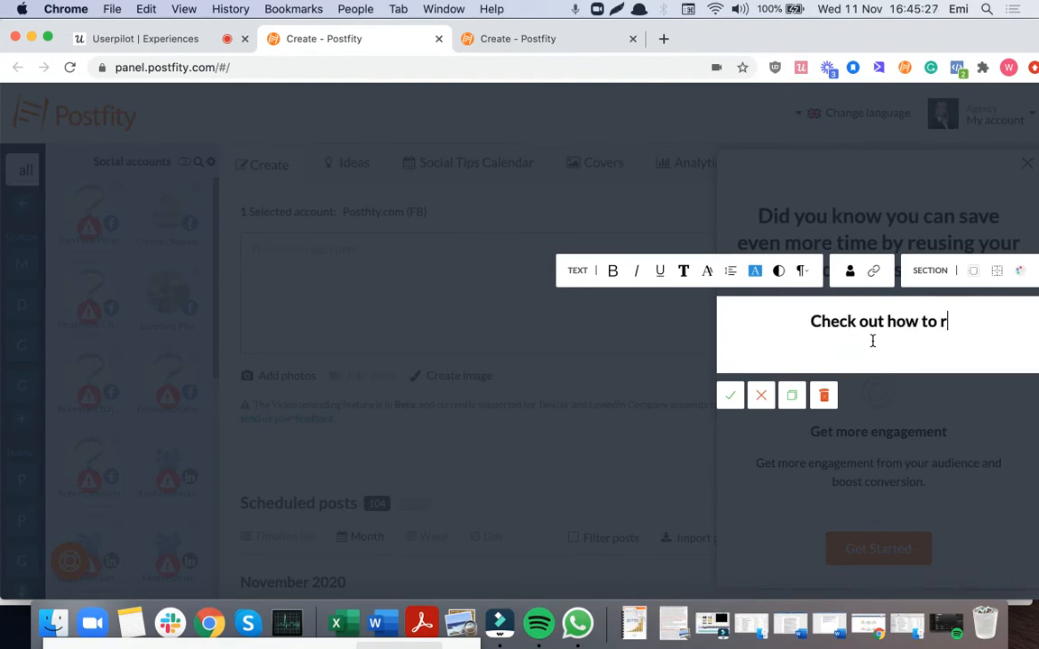
text(euse)
text(y)
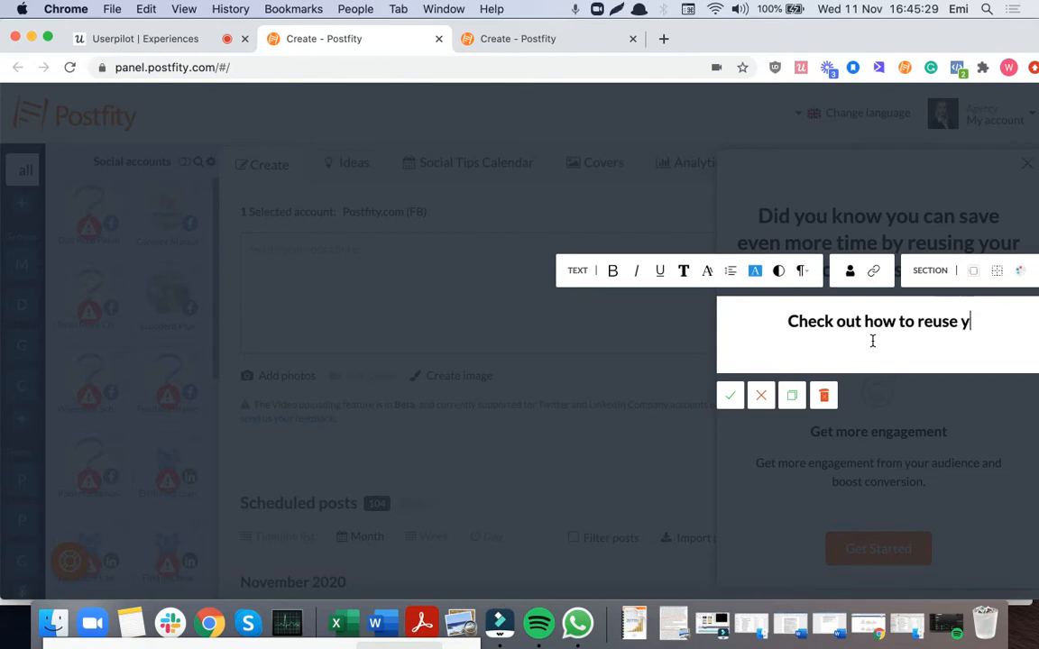
text(our already )
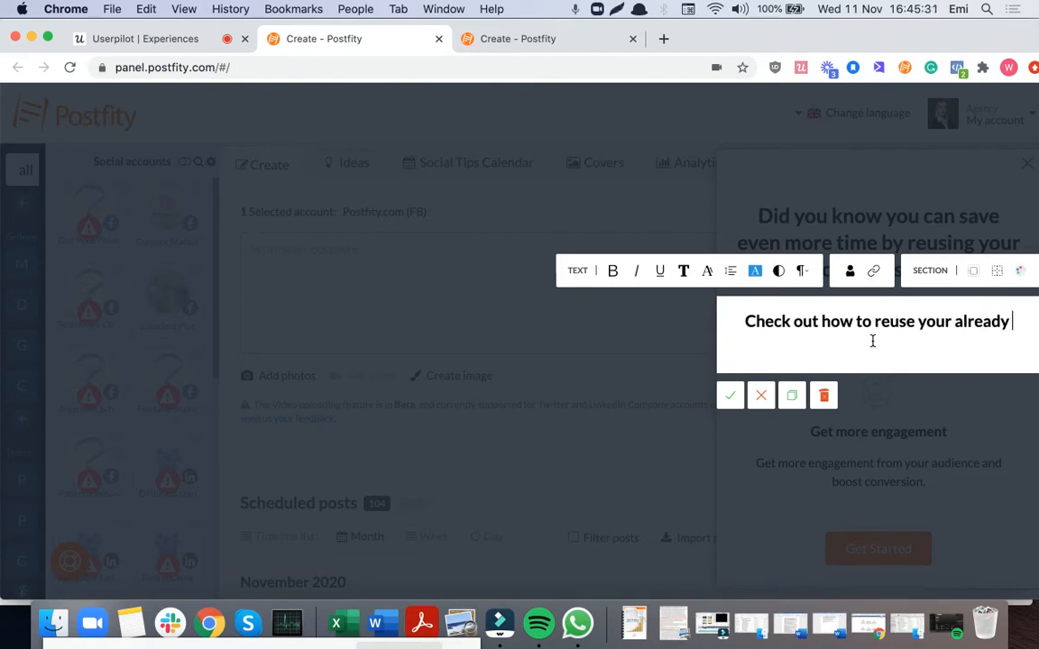
text(published posts bw)
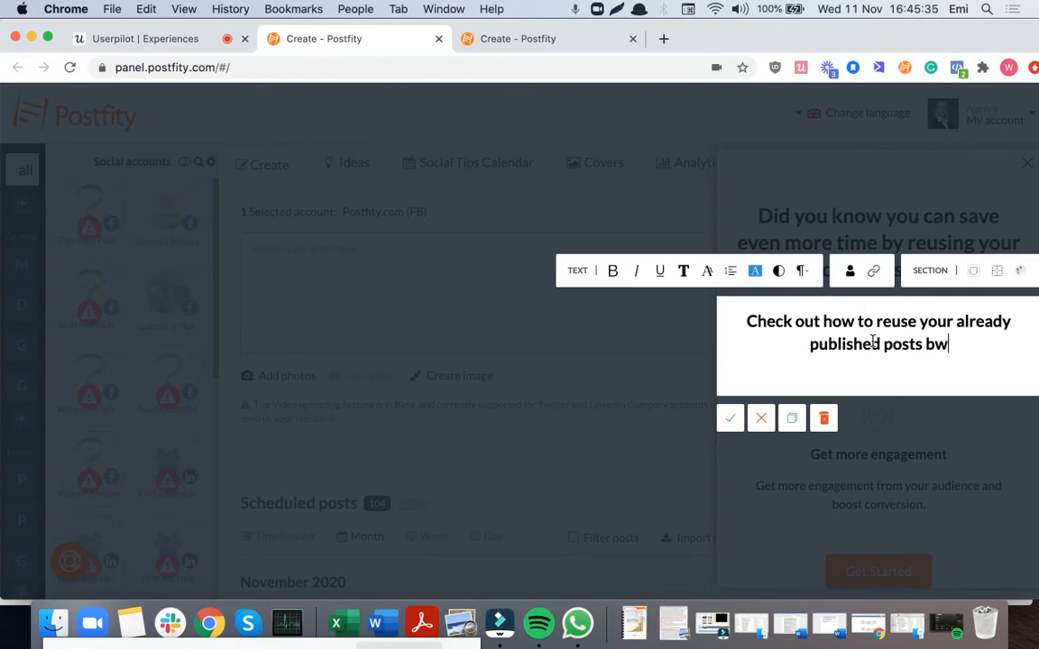
key(BackSpace)
text(e)
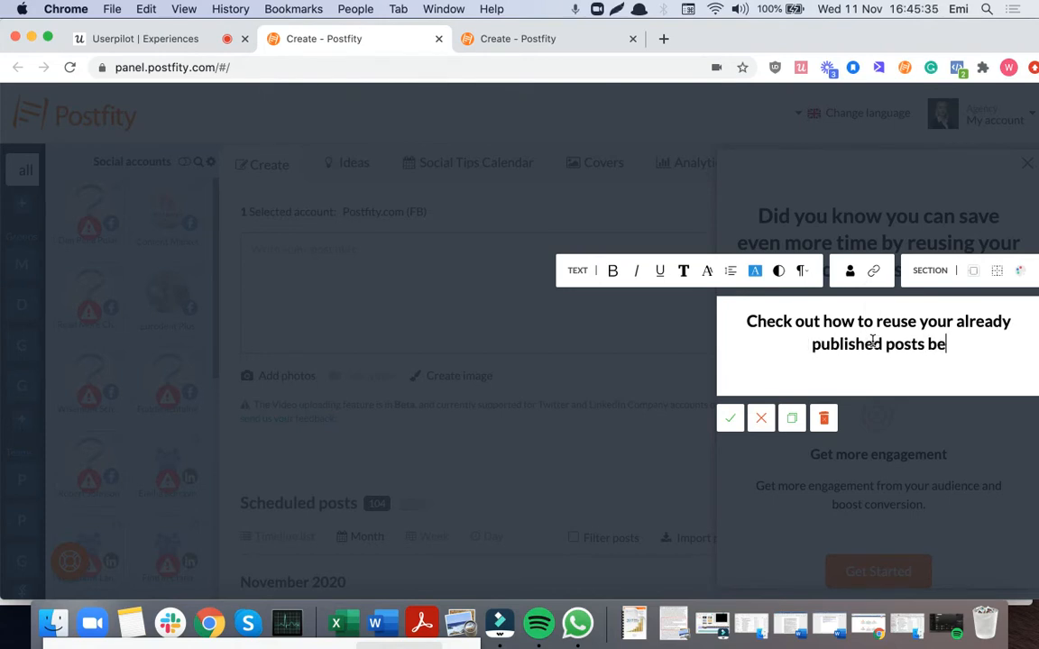
text(low & )
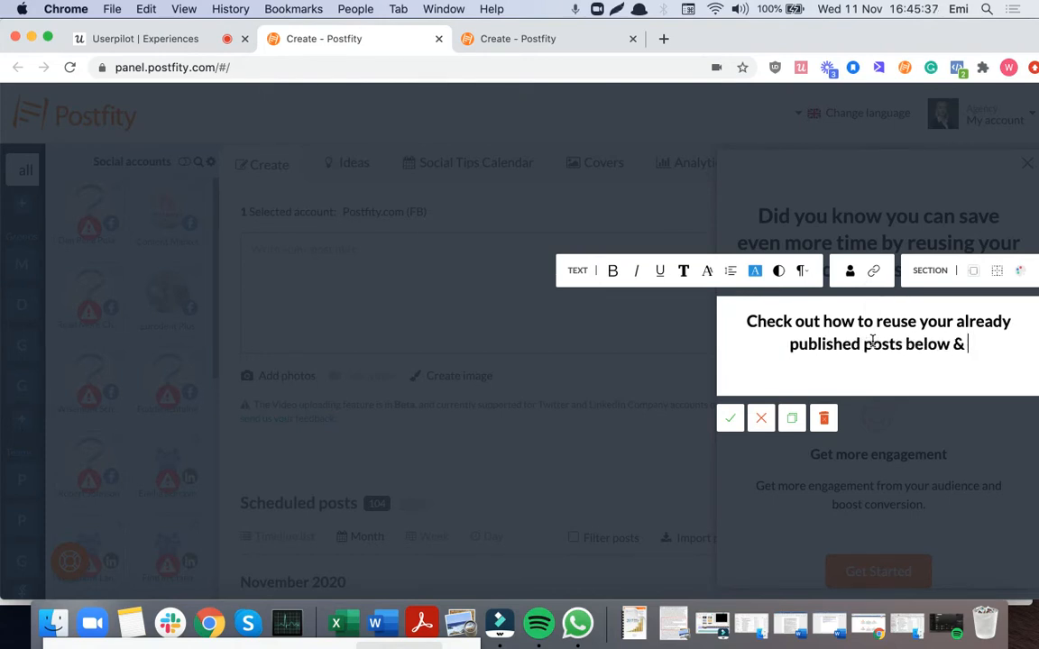
text(save ev)
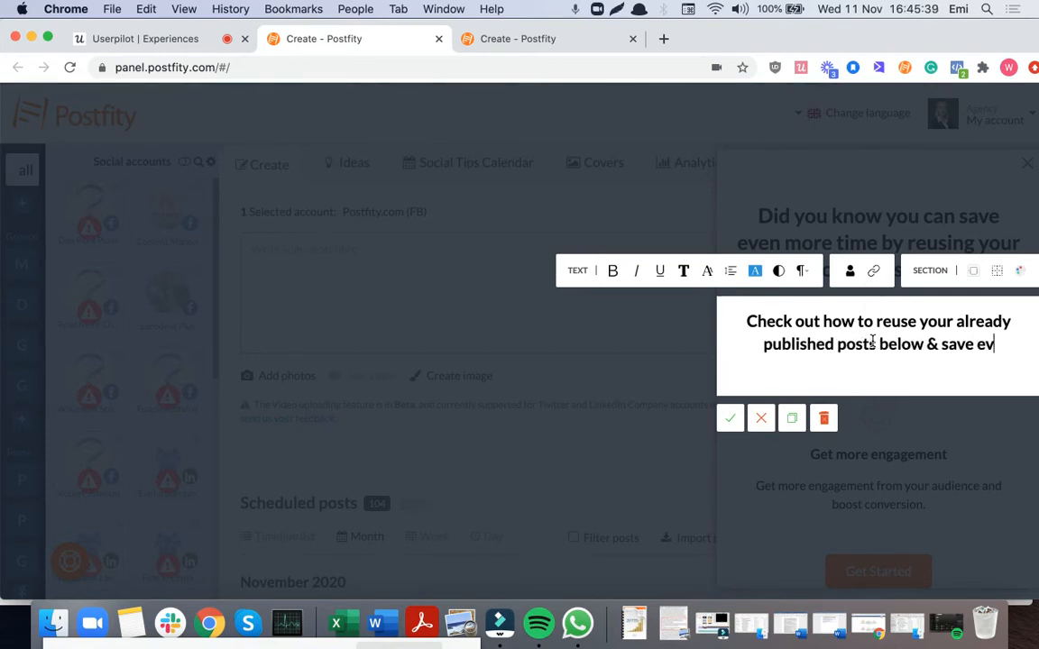
text(en more time!)
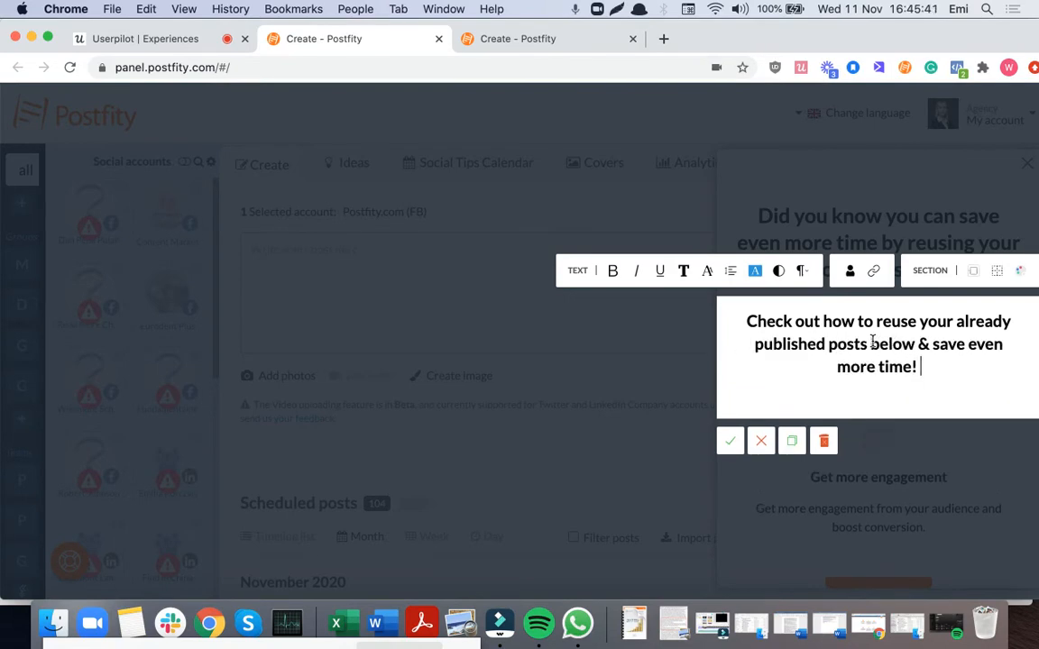
- Add a 🎉 emoji at the end of the slideout's subheading and a 👇 emoji after "below", and save the text
key(ctrl+super+space)
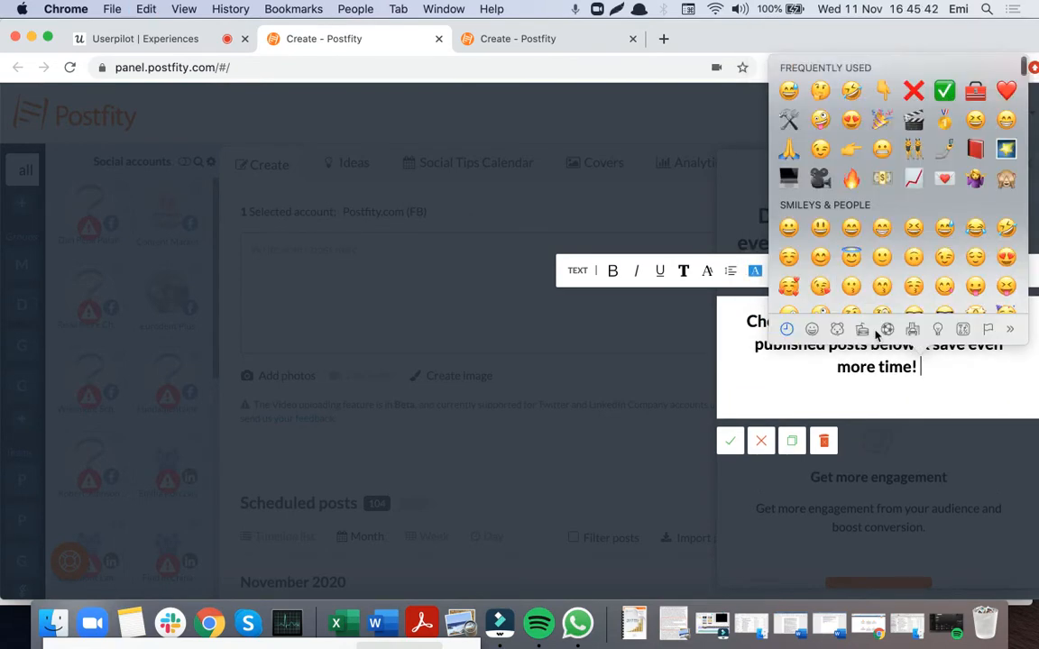
click(882, 122)
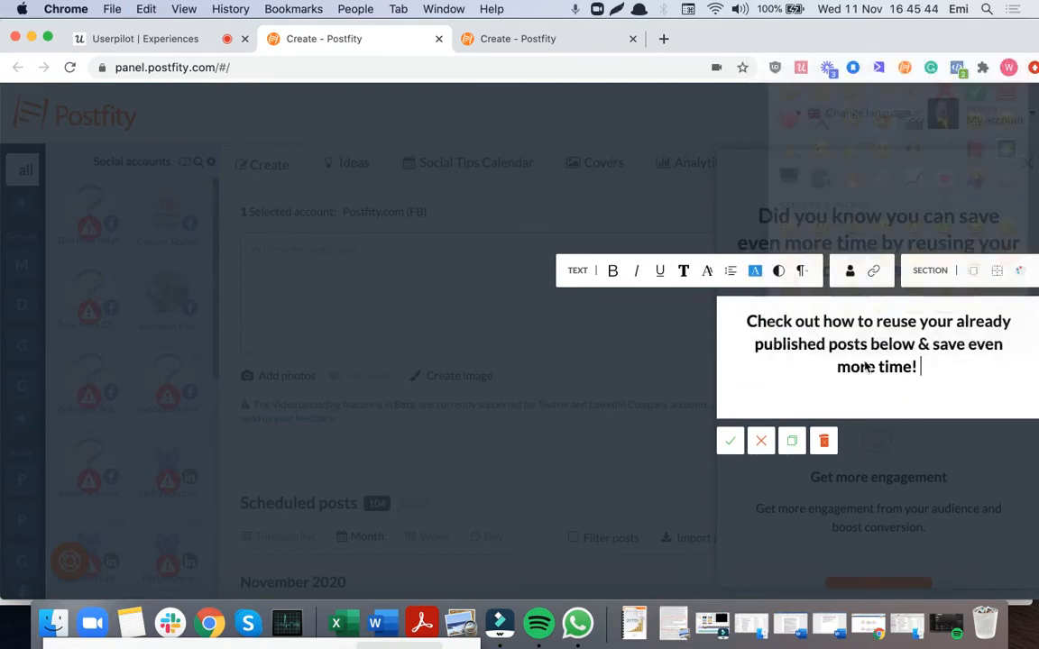
click(913, 344)
key(ctrl+super+space)
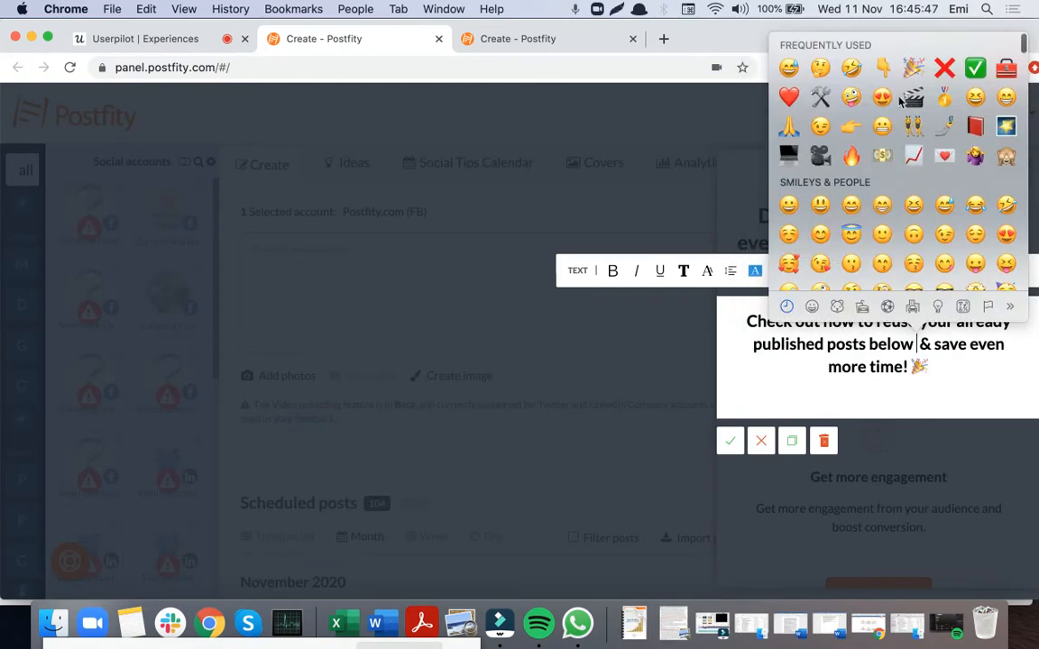
click(883, 68)
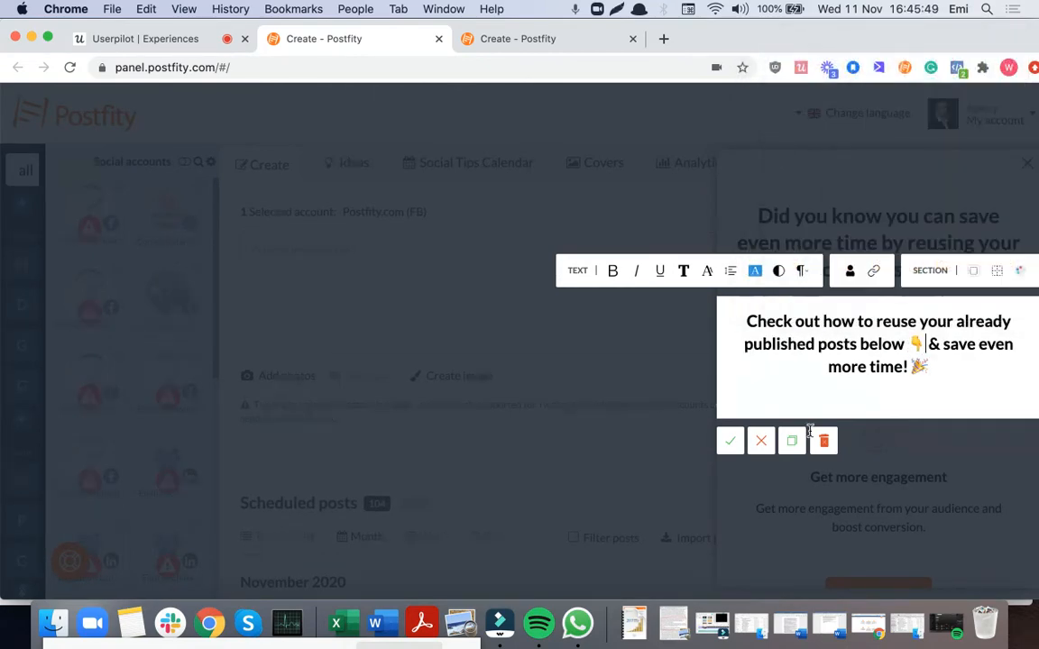
click(730, 441)
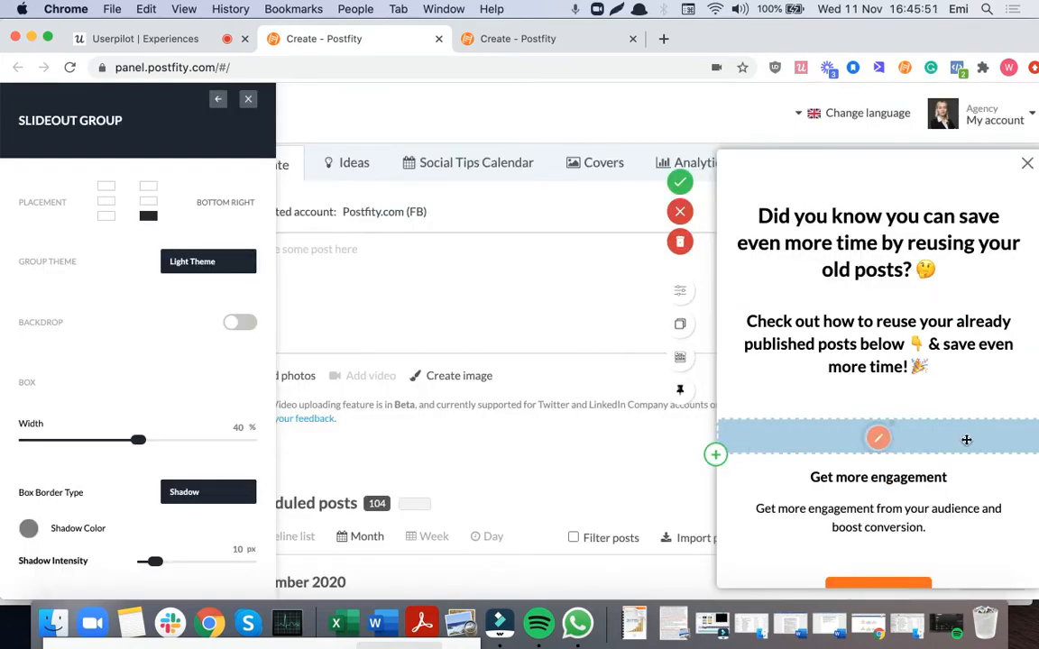
- Delete the slideout's icon, the "Get more engagement" title and the engagement description beneath it
click(880, 440)
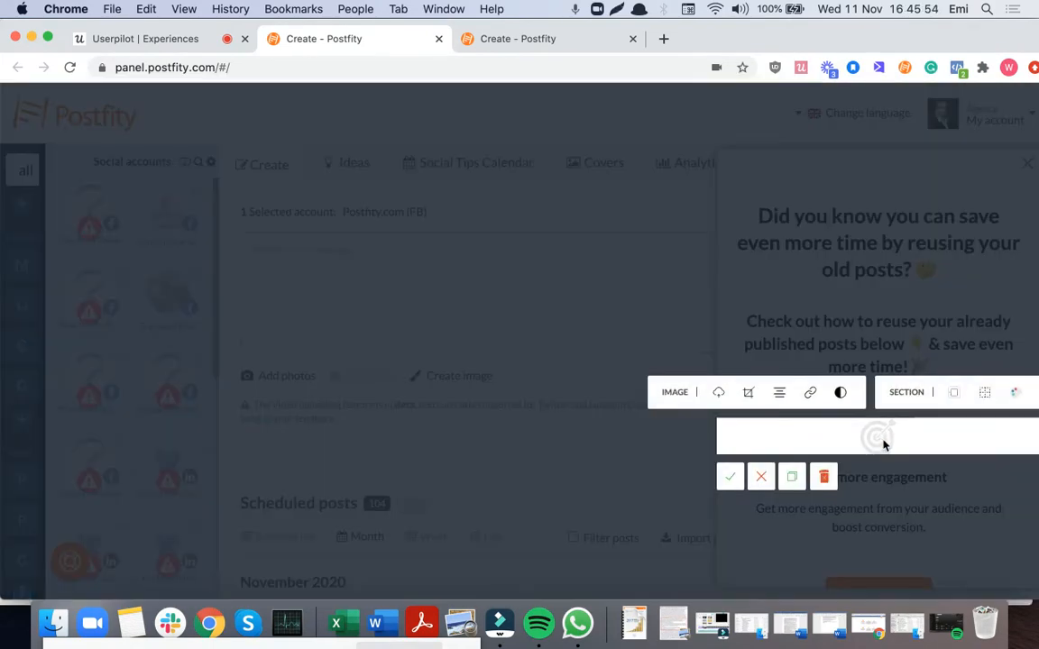
click(823, 477)
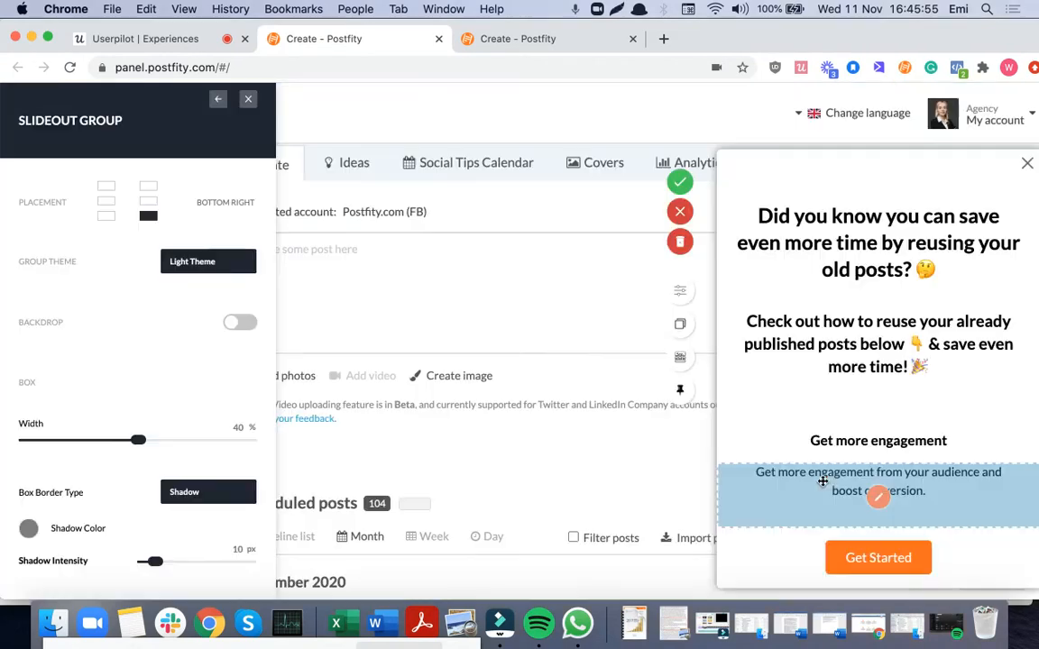
click(883, 440)
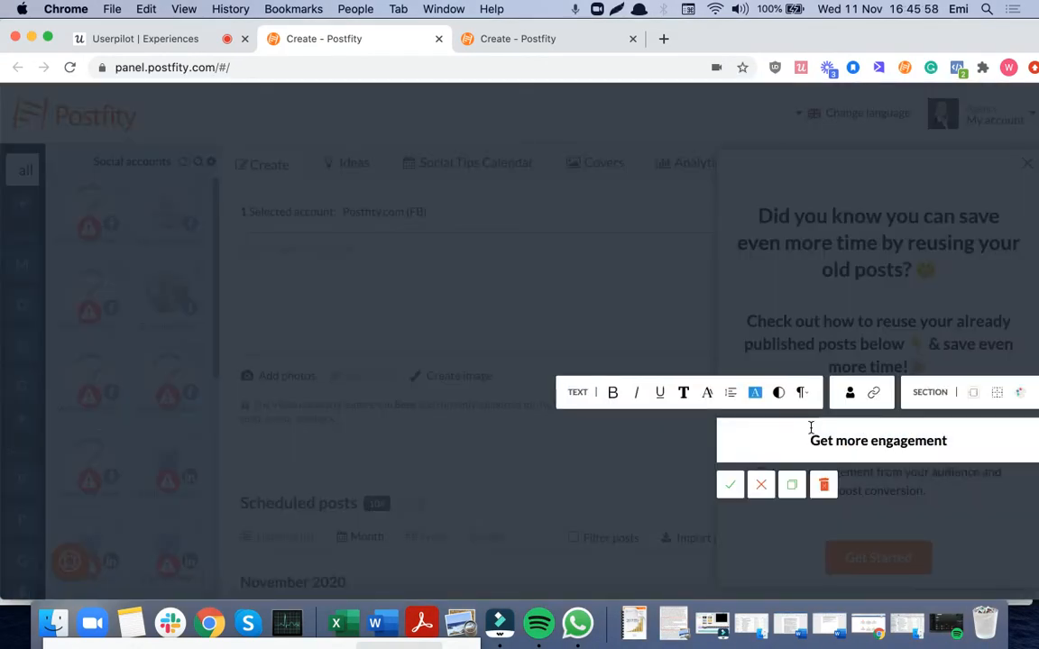
click(823, 484)
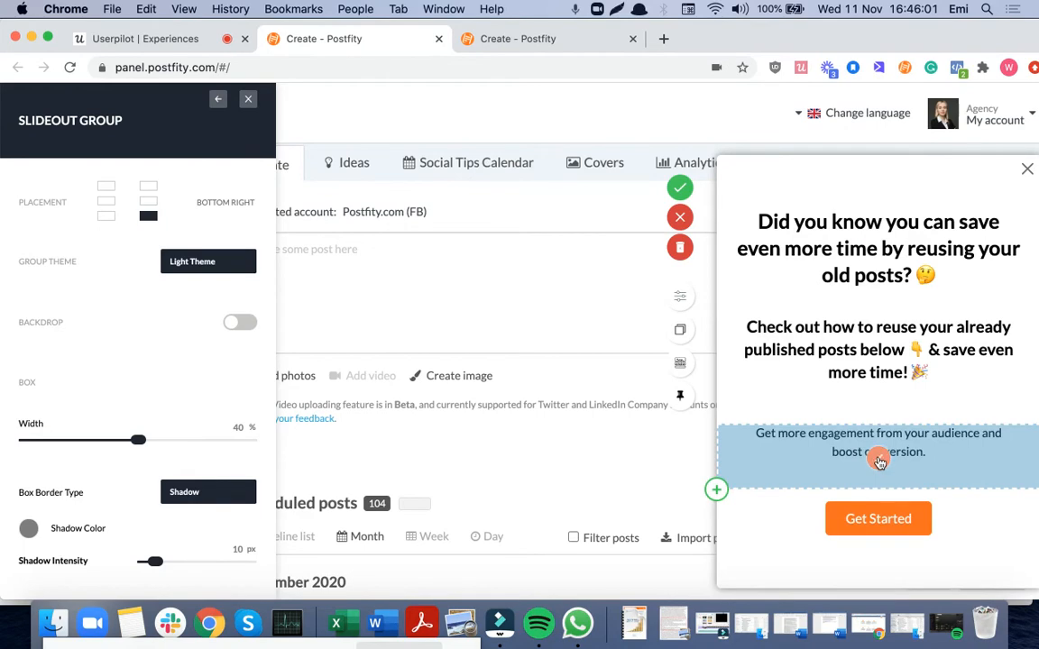
click(879, 460)
click(824, 510)
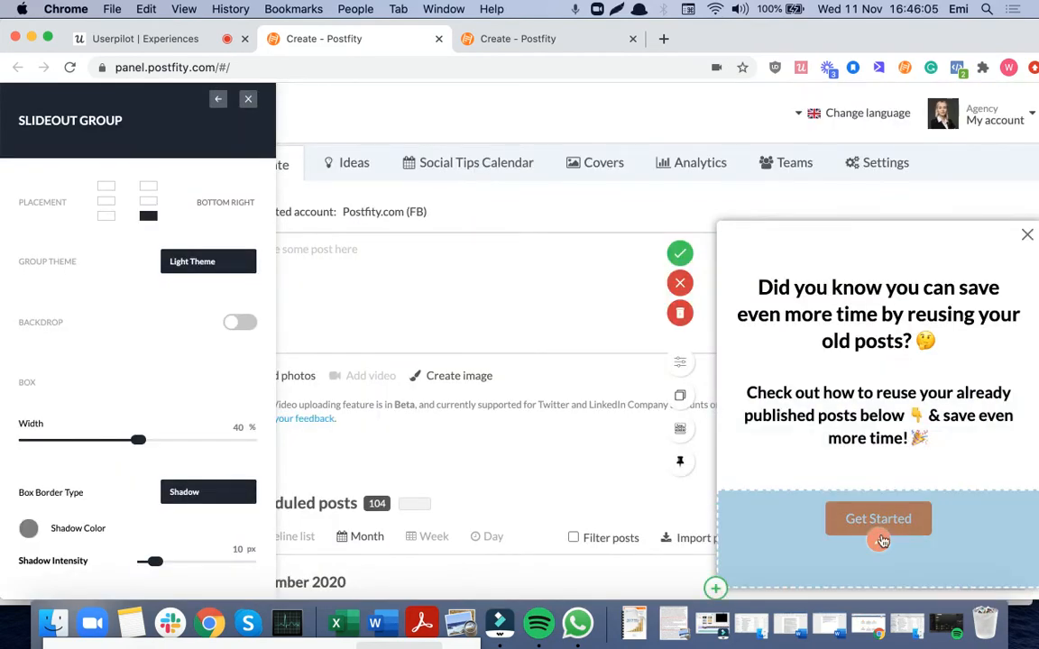
- Change the slideout's button label to "Show me how!", keep its link as "Go to next step", and save the slideout
click(882, 540)
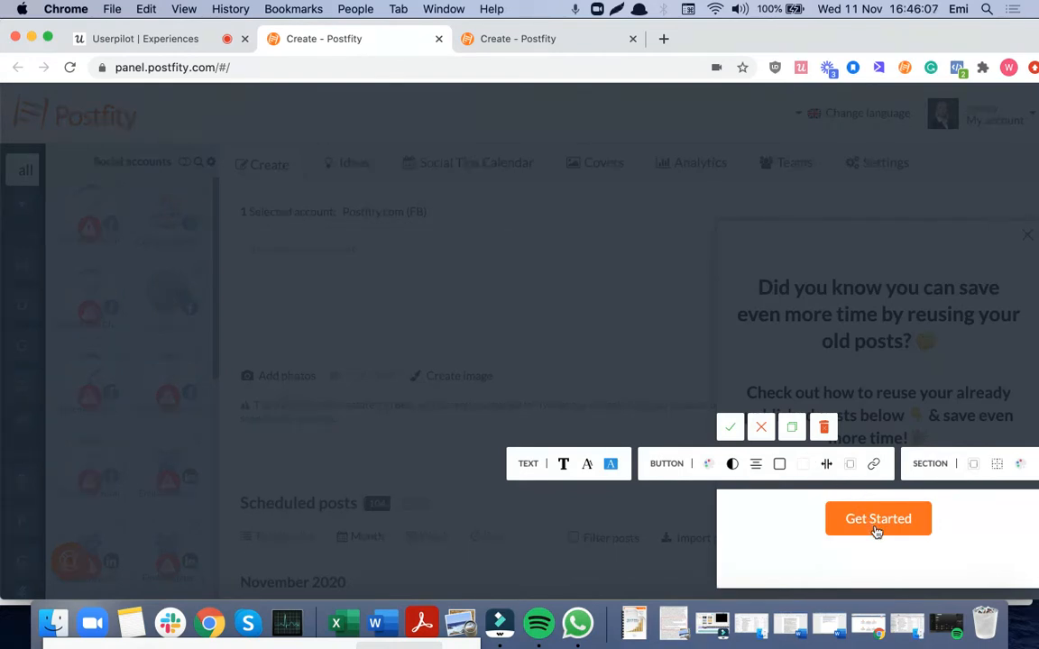
key(BackSpace)
key(BackSpace)
key(BackSpace)
key(BackSpace)
key(BackSpace)
key(BackSpace)
key(BackSpace)
key(BackSpace)
key(BackSpace)
key(BackSpace)
key(BackSpace)
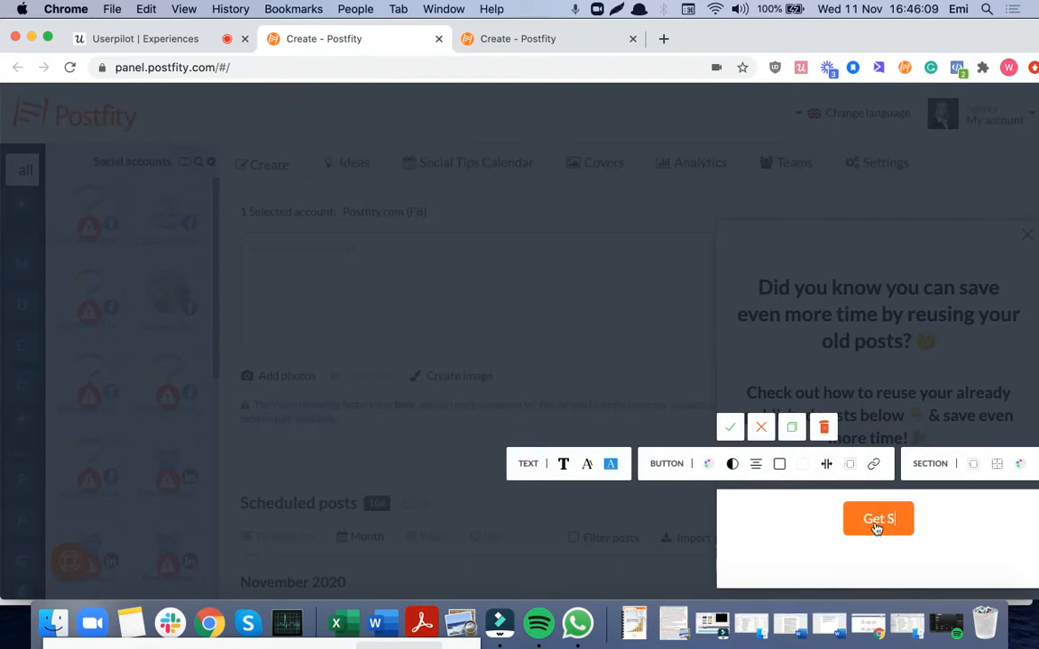
text(Show me how)
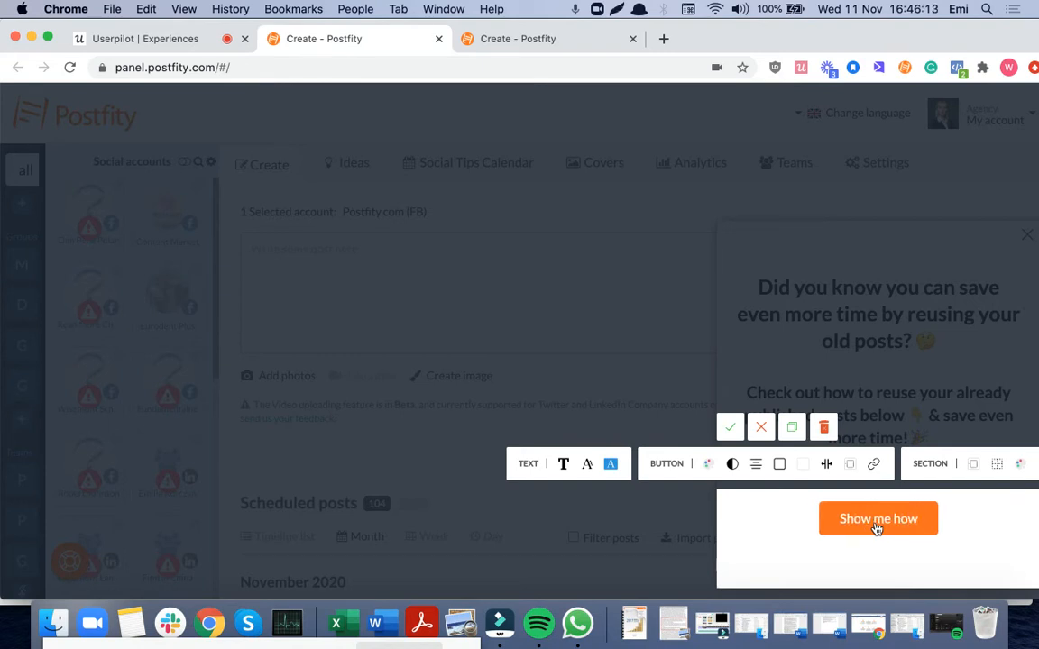
text(!)
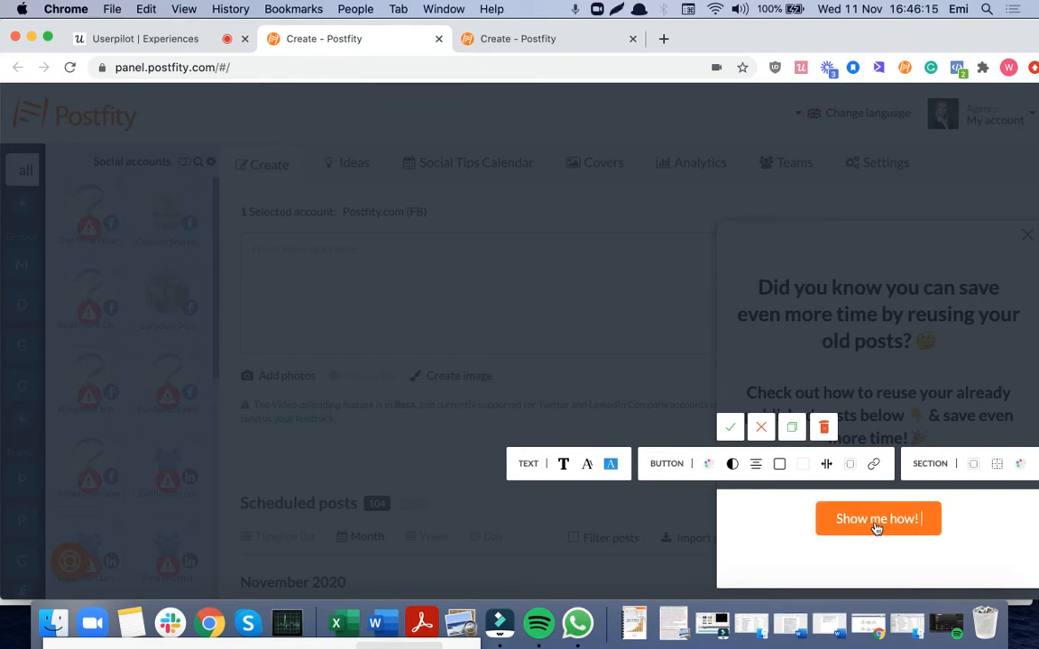
click(872, 466)
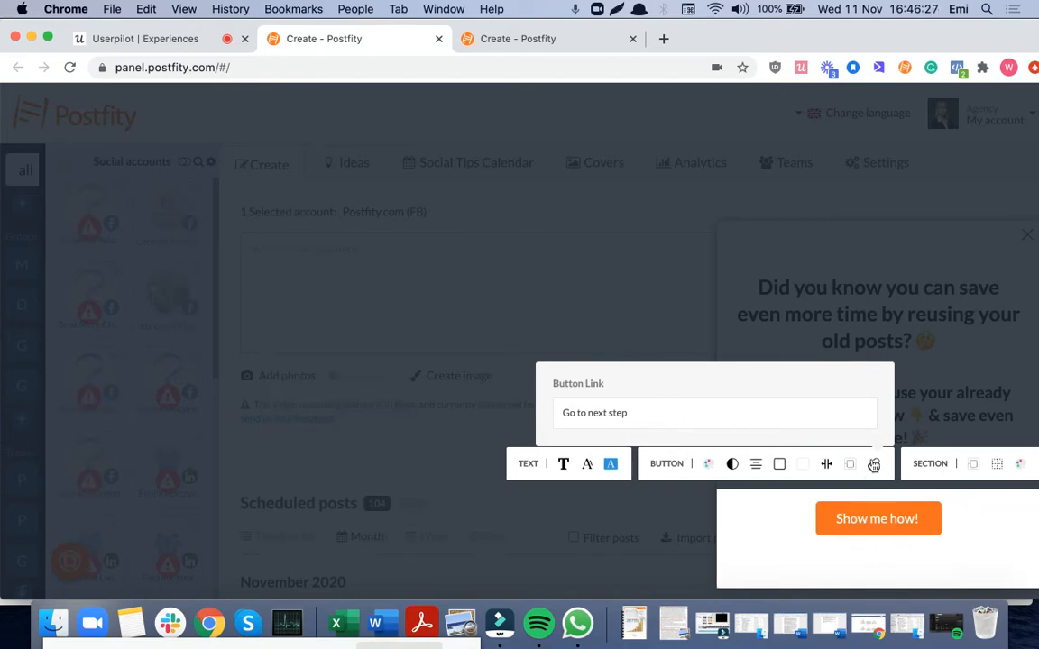
click(797, 537)
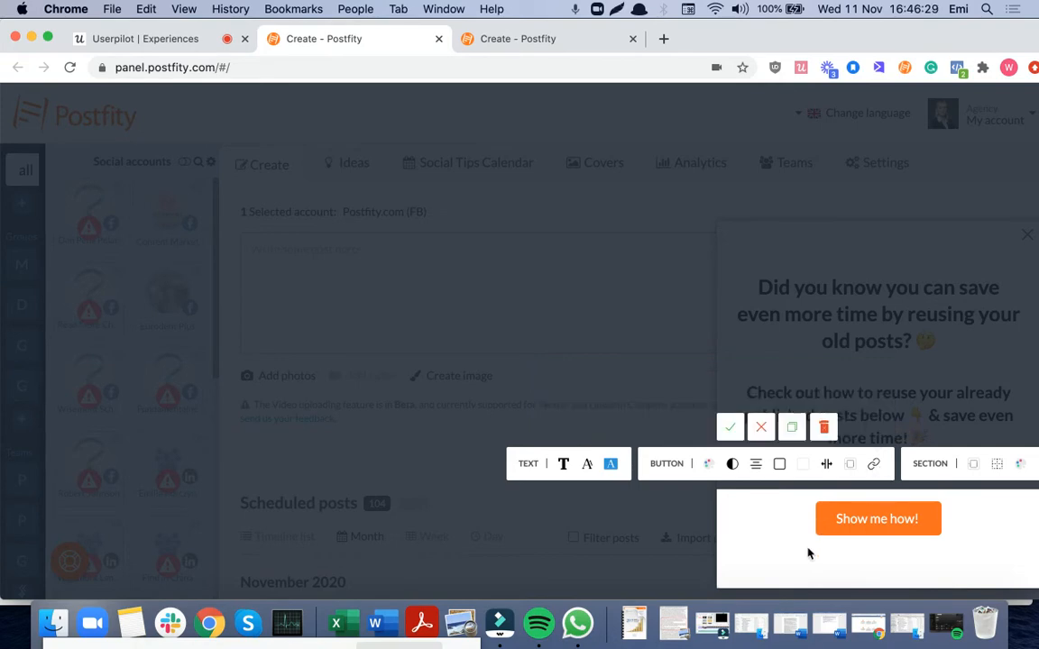
click(727, 427)
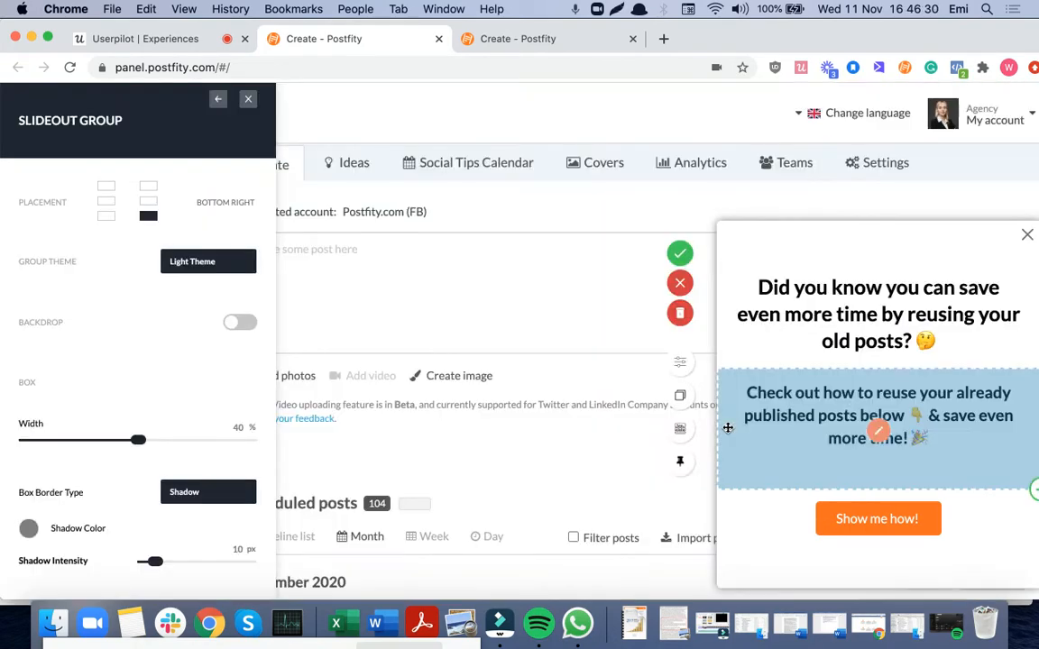
click(680, 253)
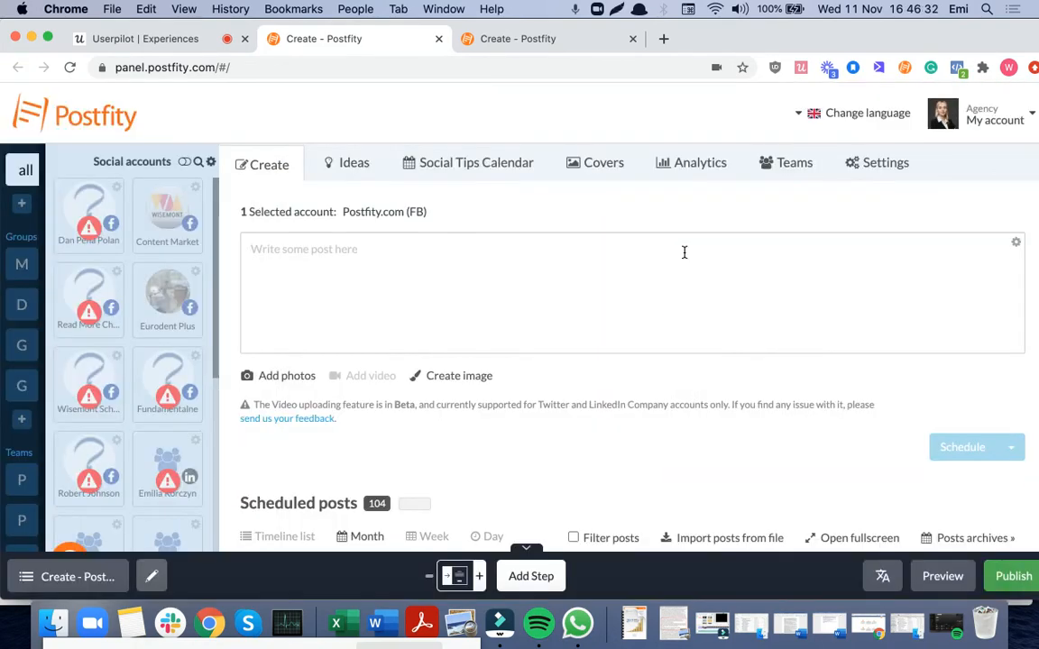
click(525, 585)
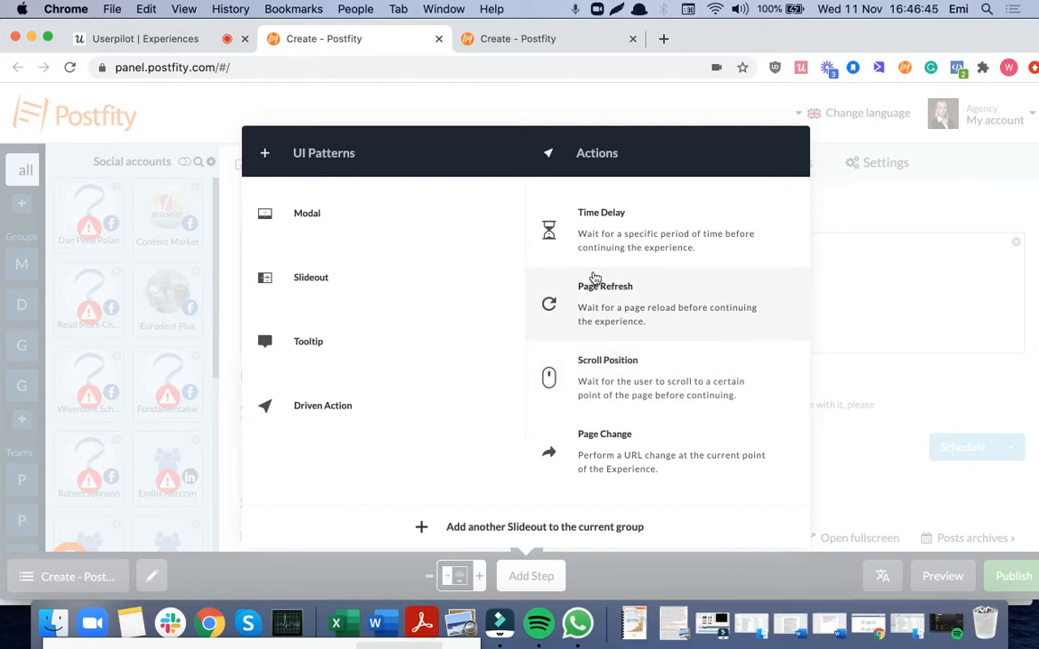
click(600, 457)
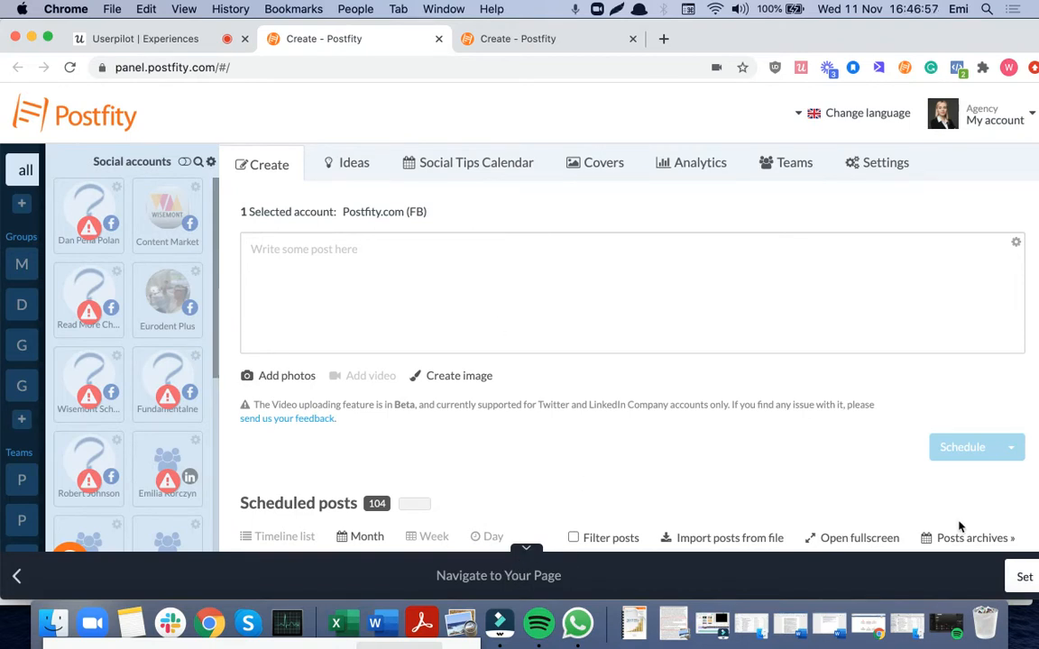
scroll(960, 526, down, 2)
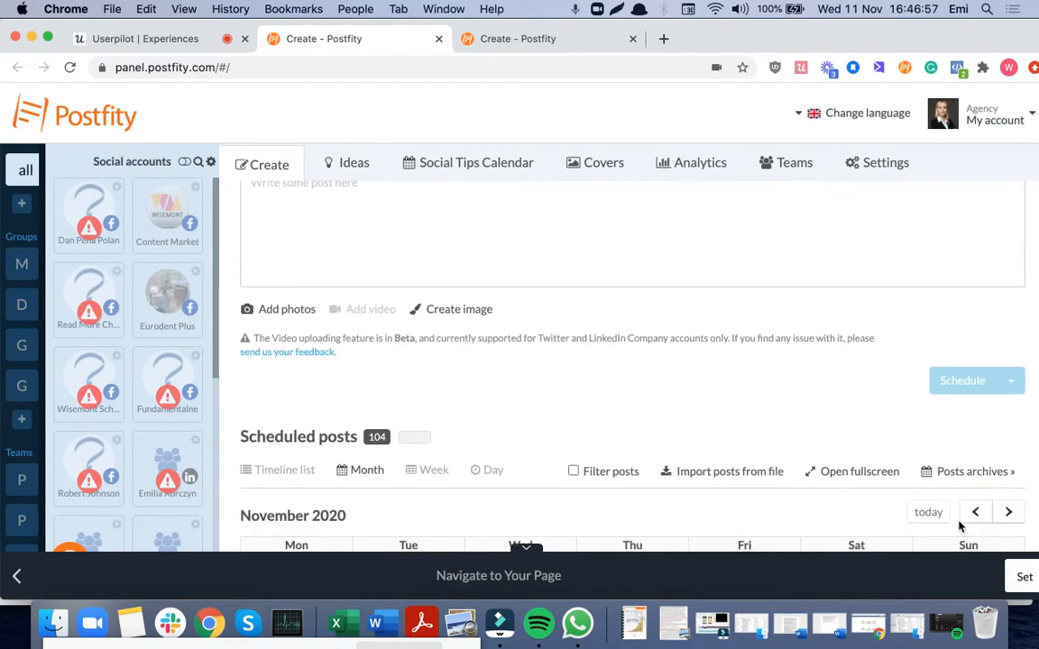
click(959, 457)
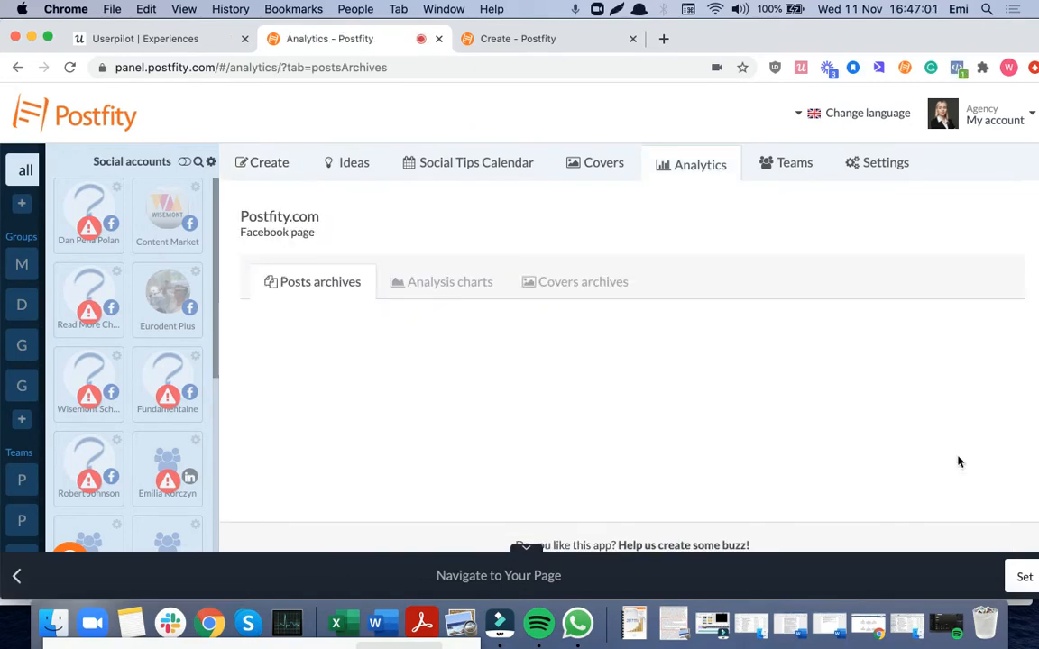
click(1022, 581)
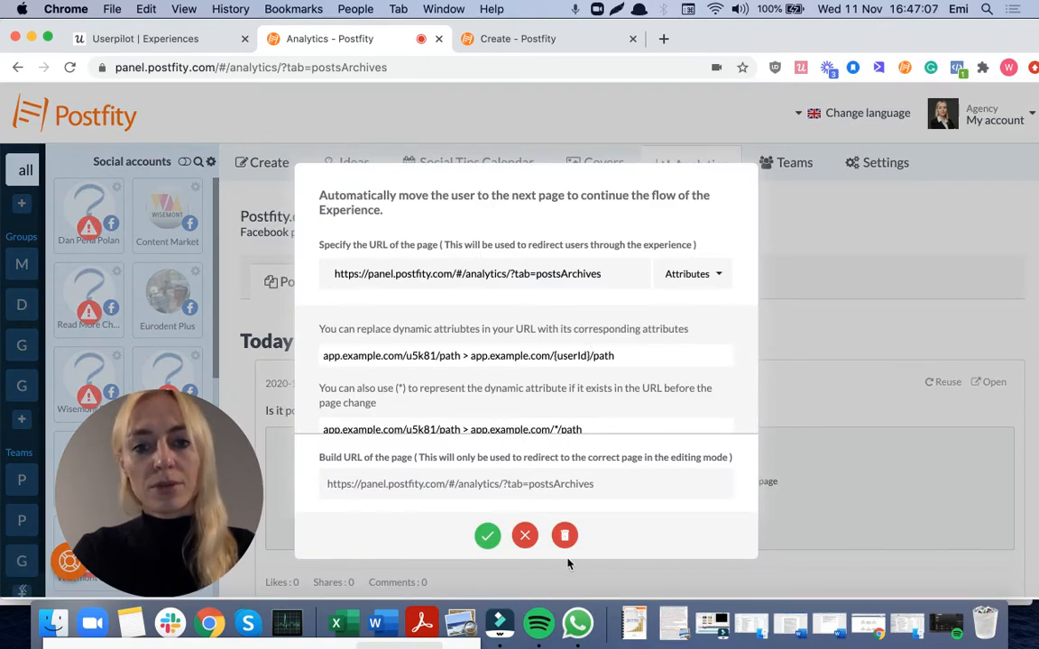
click(487, 536)
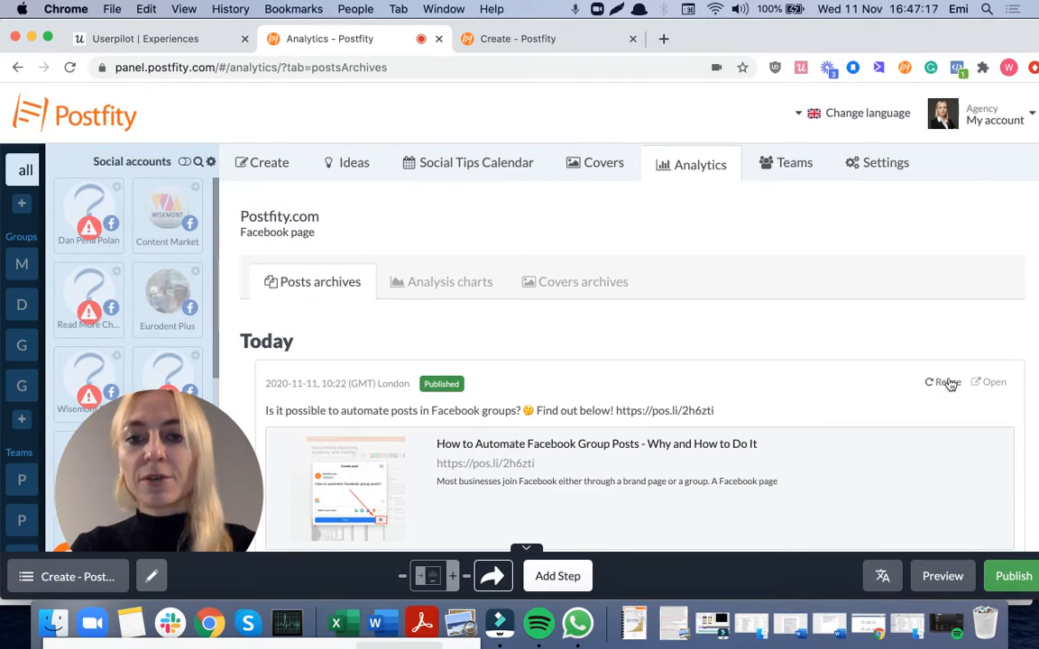
- Add a tooltip from the default templates to the Reuse link of today's post and set its left placement to 13 px
scroll(841, 421, down, 3)
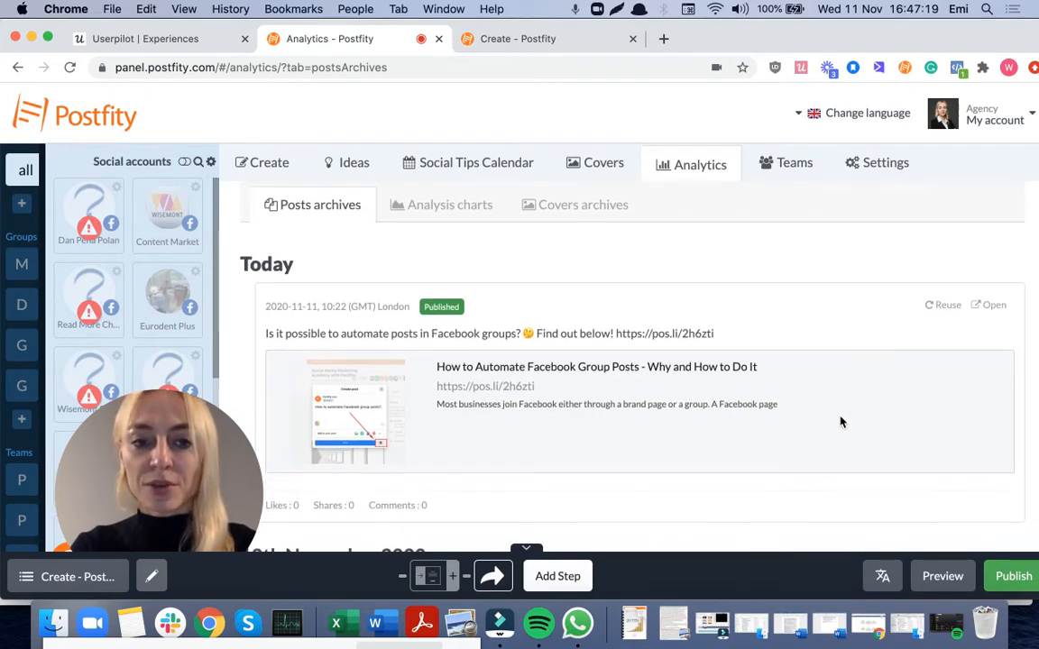
scroll(841, 421, down, 5)
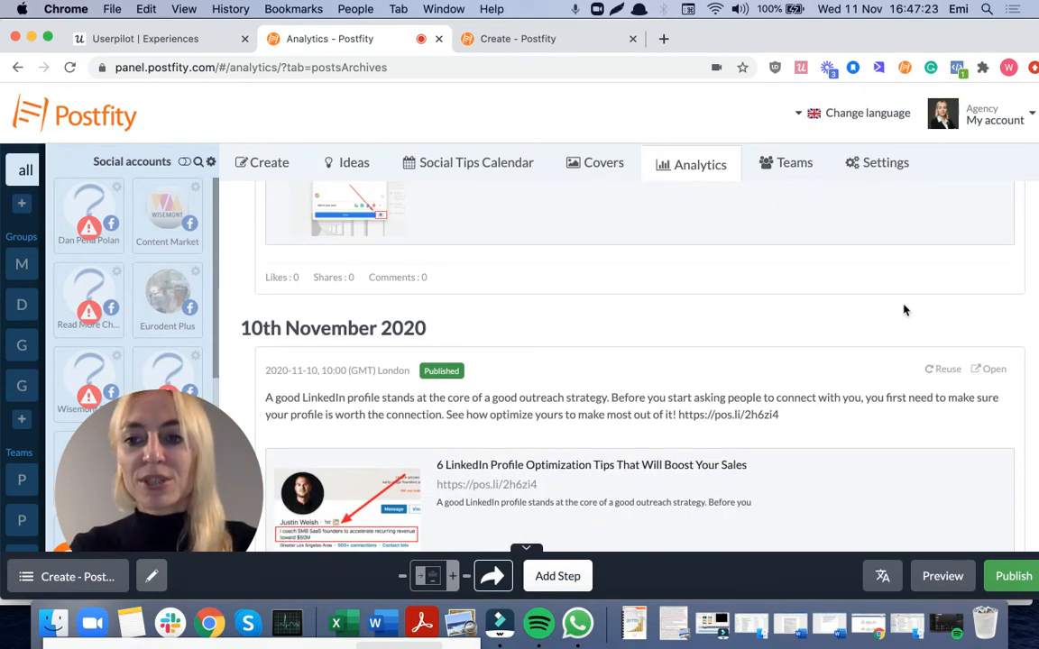
scroll(892, 411, down, 12)
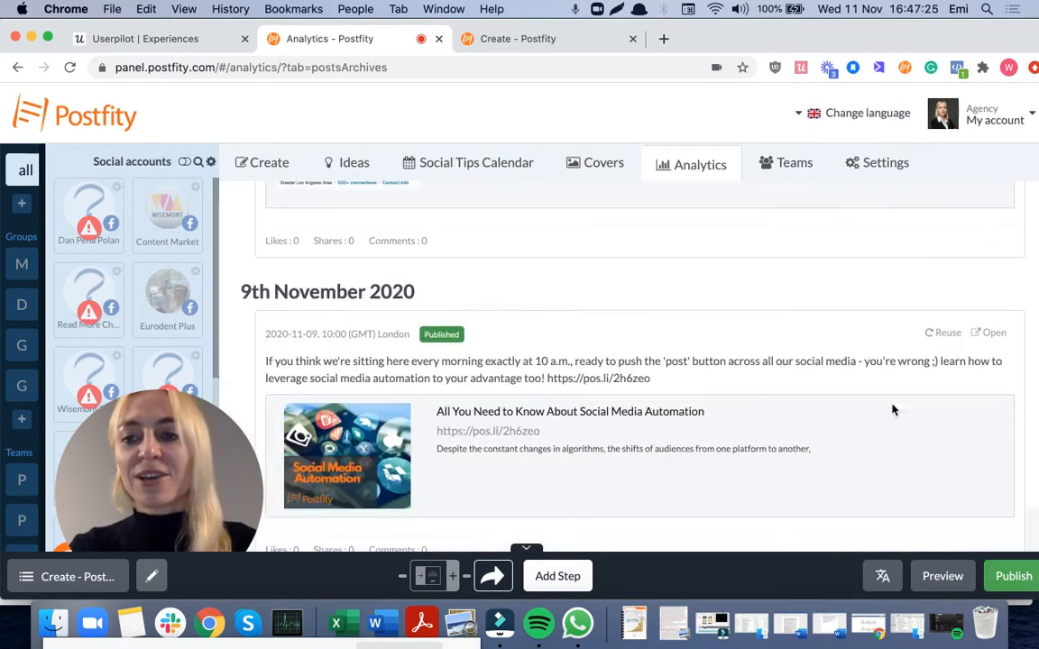
scroll(892, 410, up, 20)
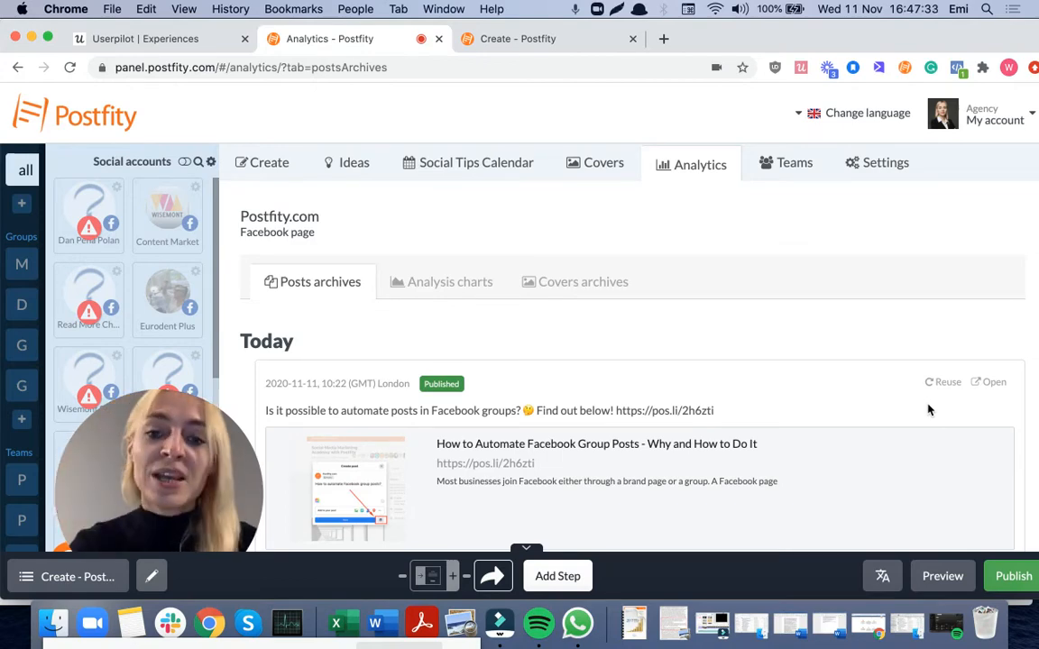
click(557, 577)
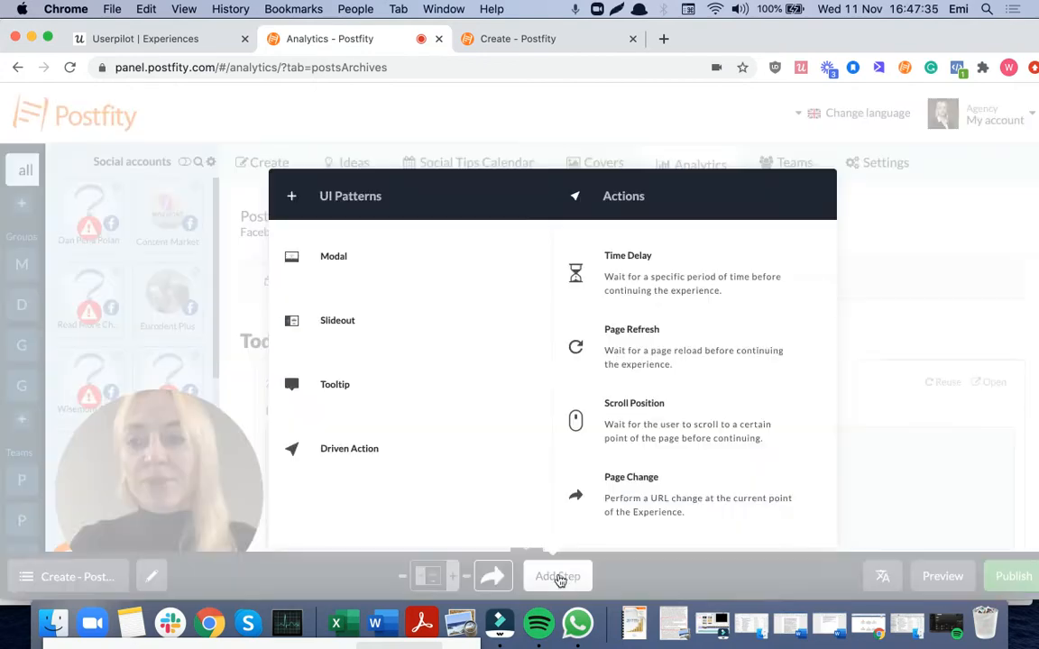
click(348, 386)
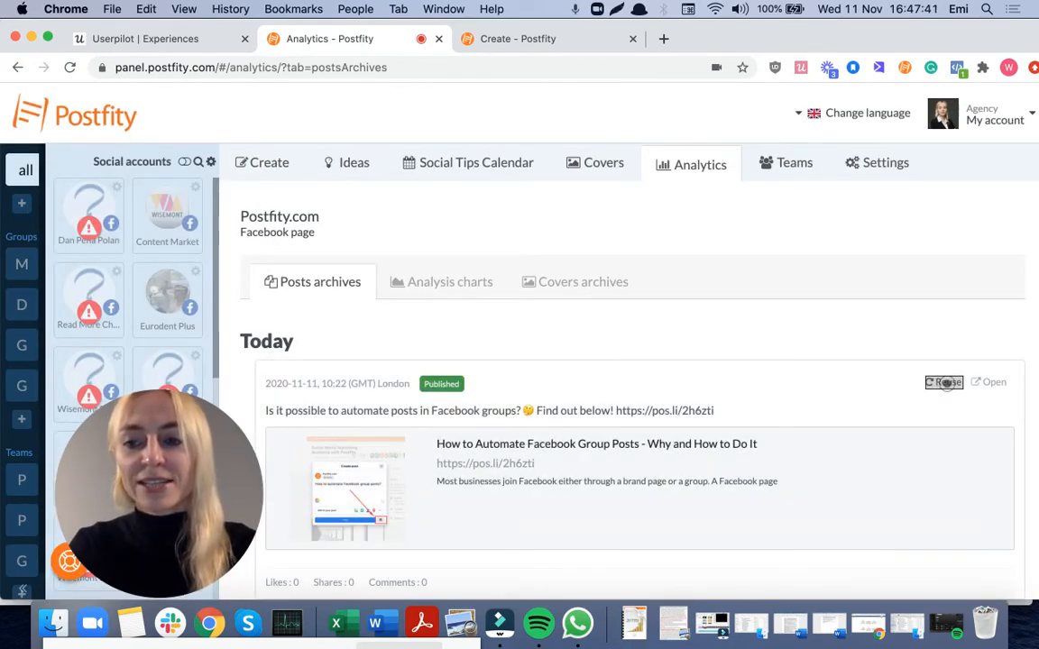
click(944, 383)
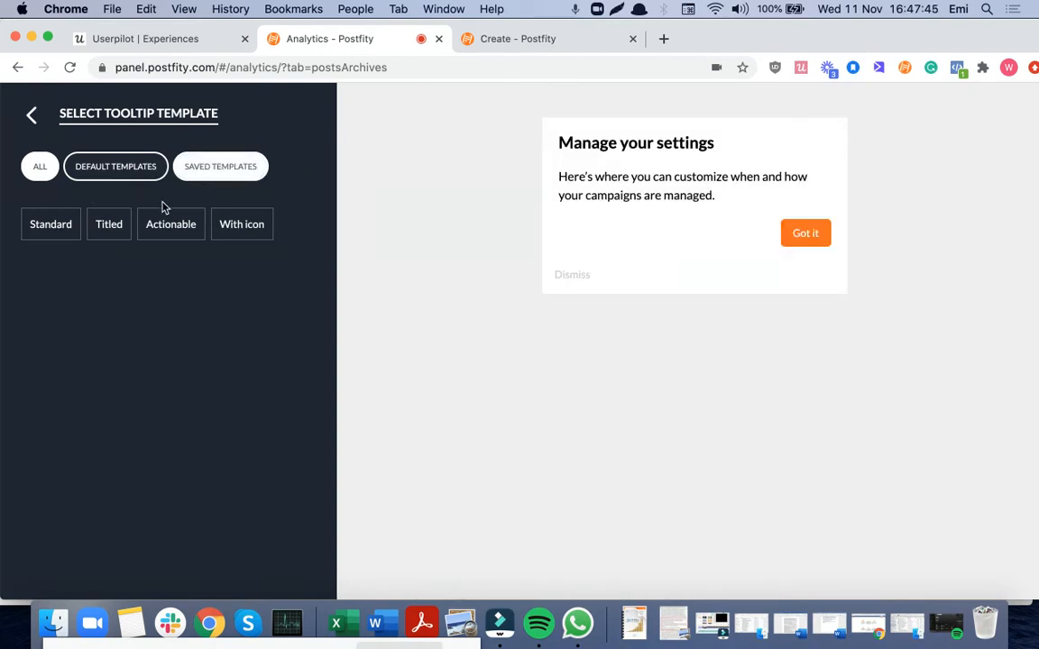
click(233, 229)
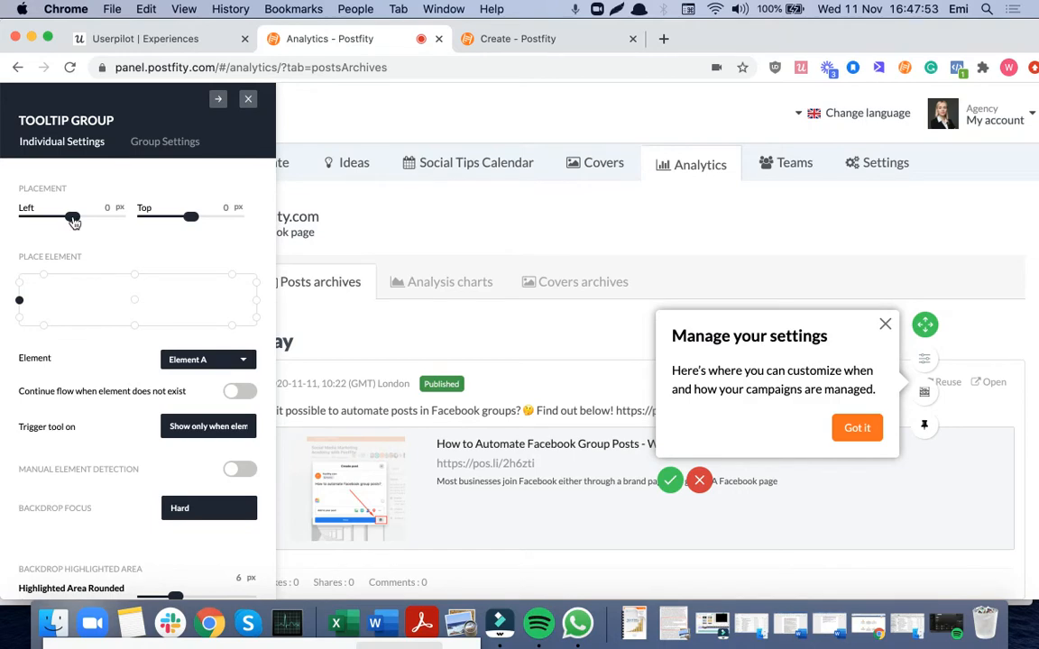
drag(73, 222, 96, 224)
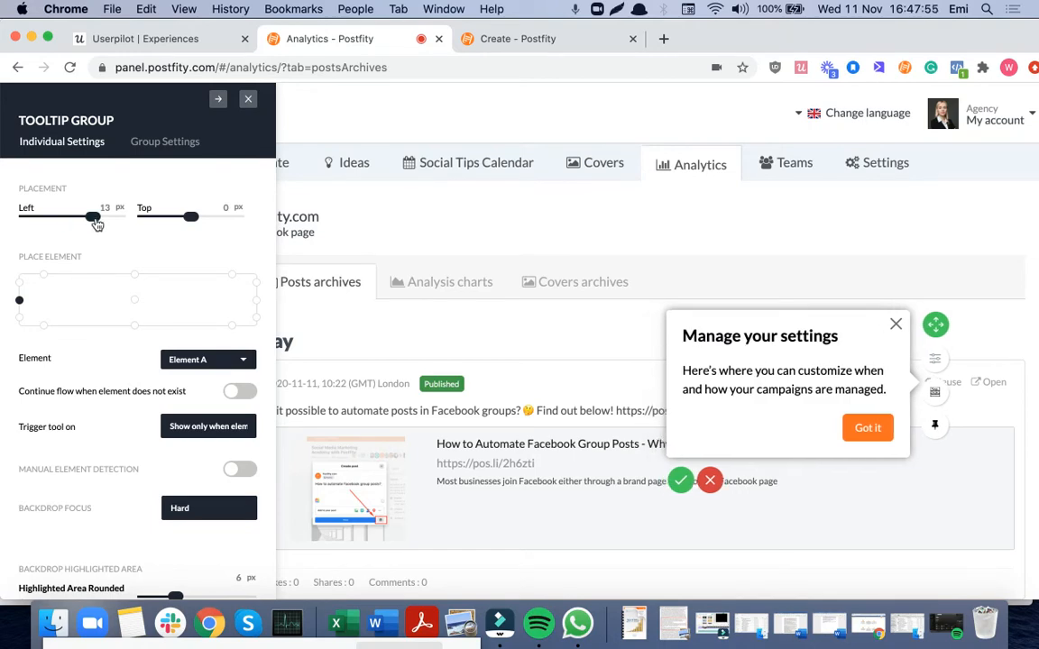
- Replace the tooltip's title with "Click here to reuse this post" followed by a right-pointing hand emoji
click(788, 337)
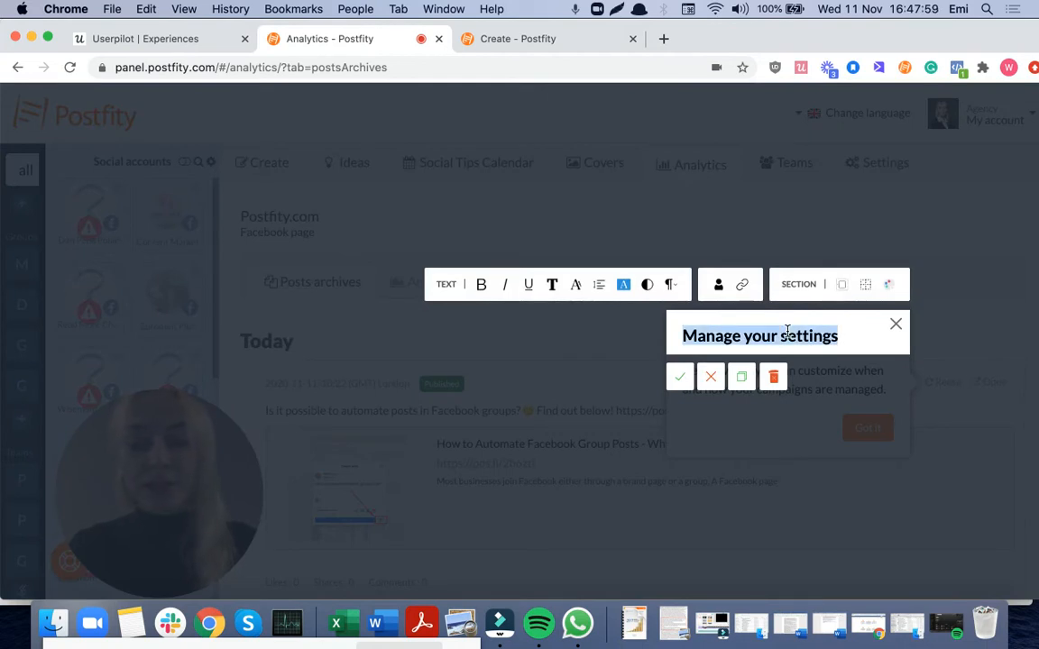
text(Click he)
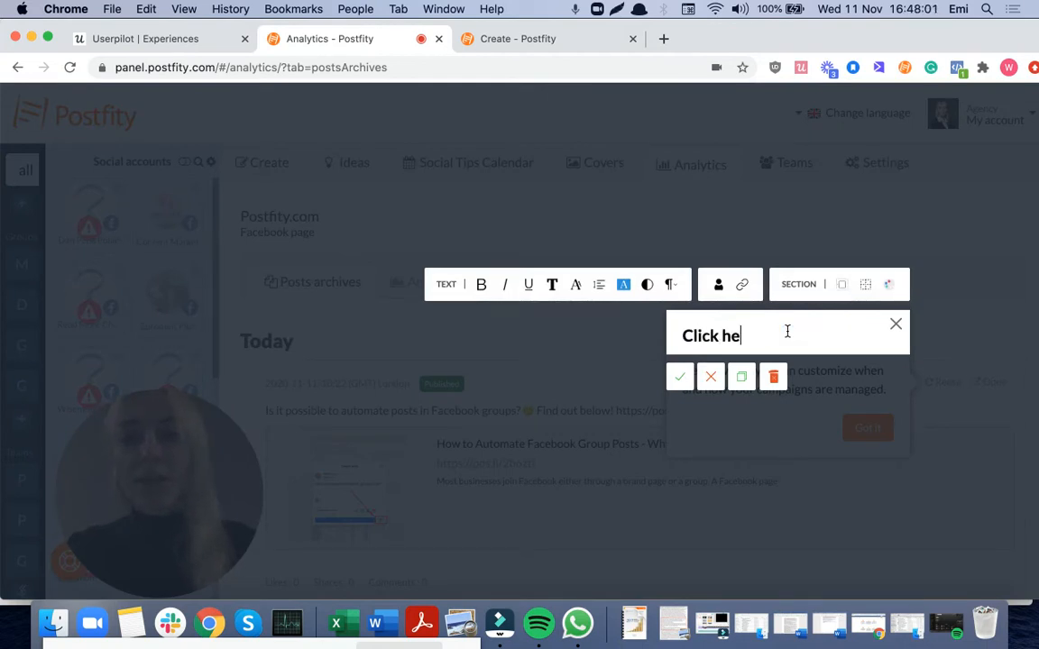
text(re to resu)
key(BackSpace)
key(BackSpace)
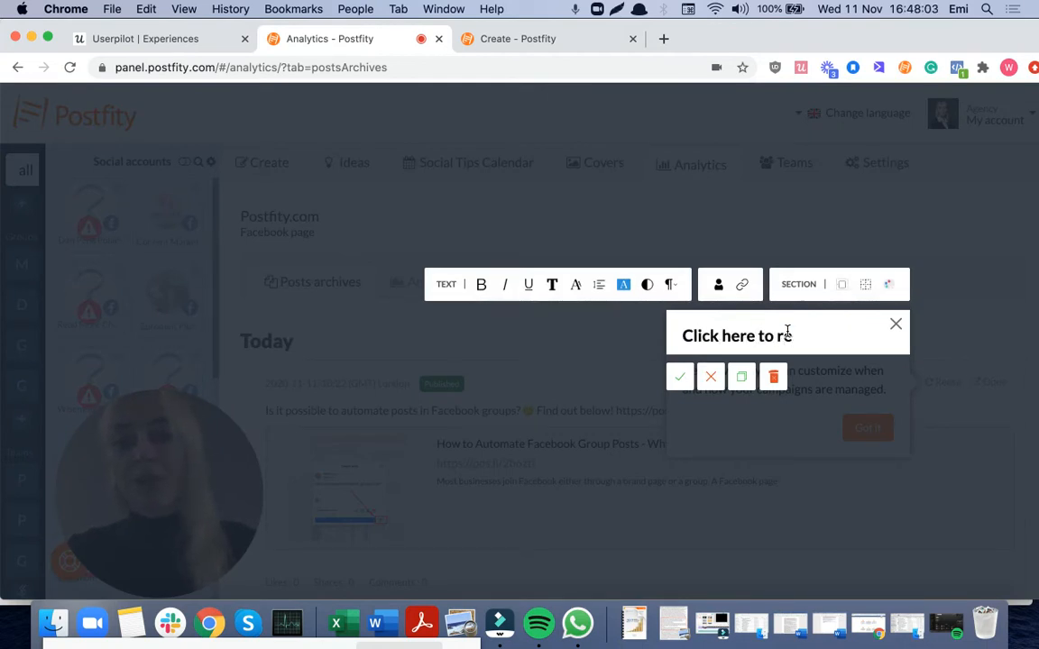
text(use this post)
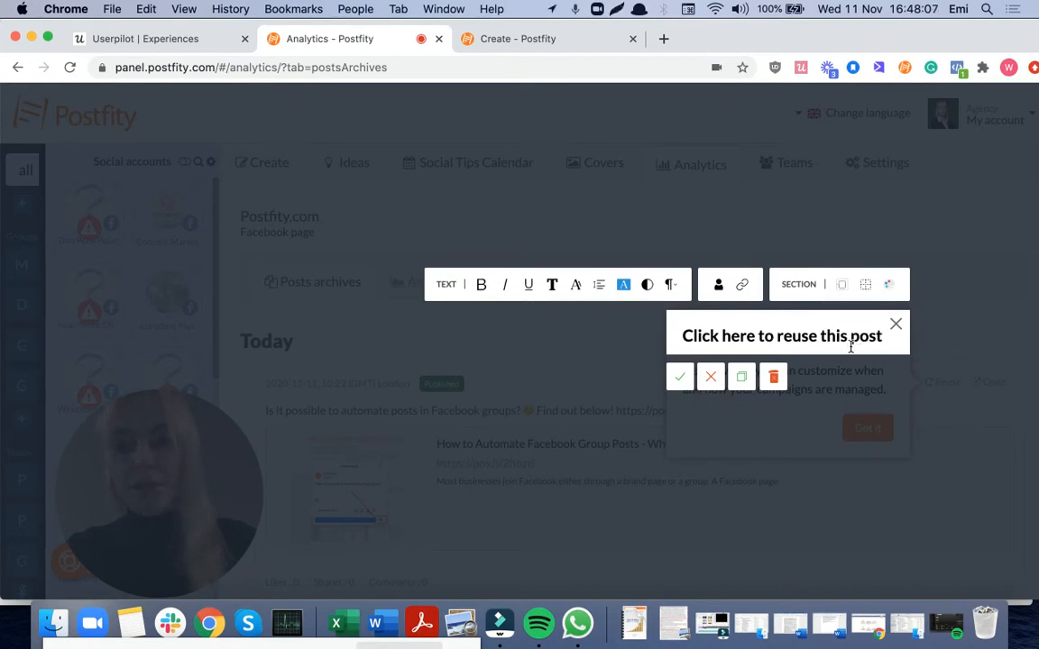
key(ctrl+super+space)
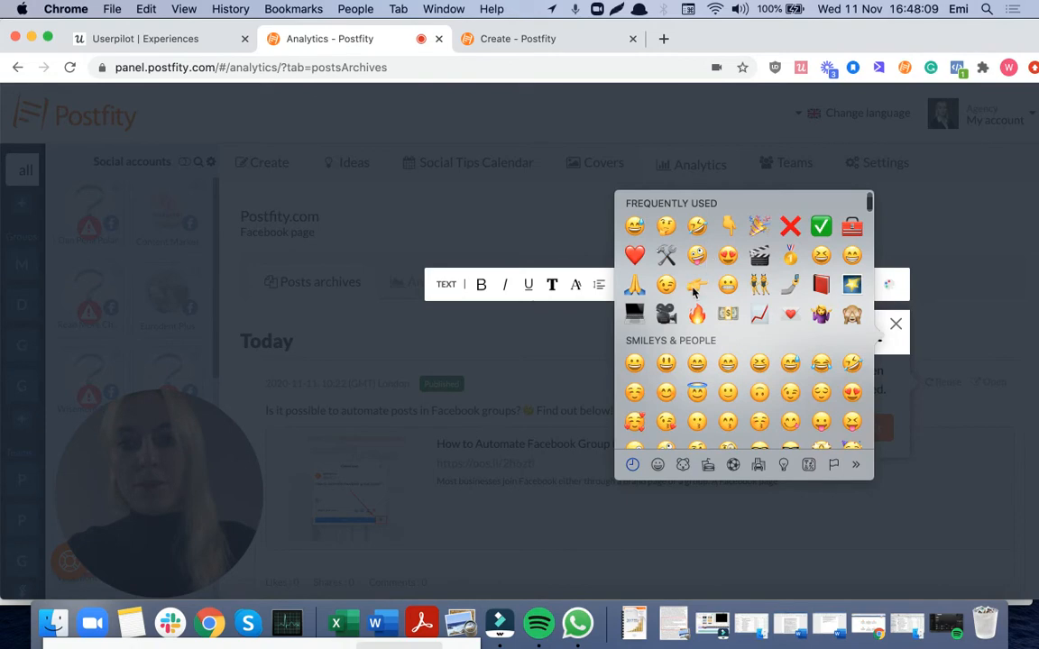
click(695, 286)
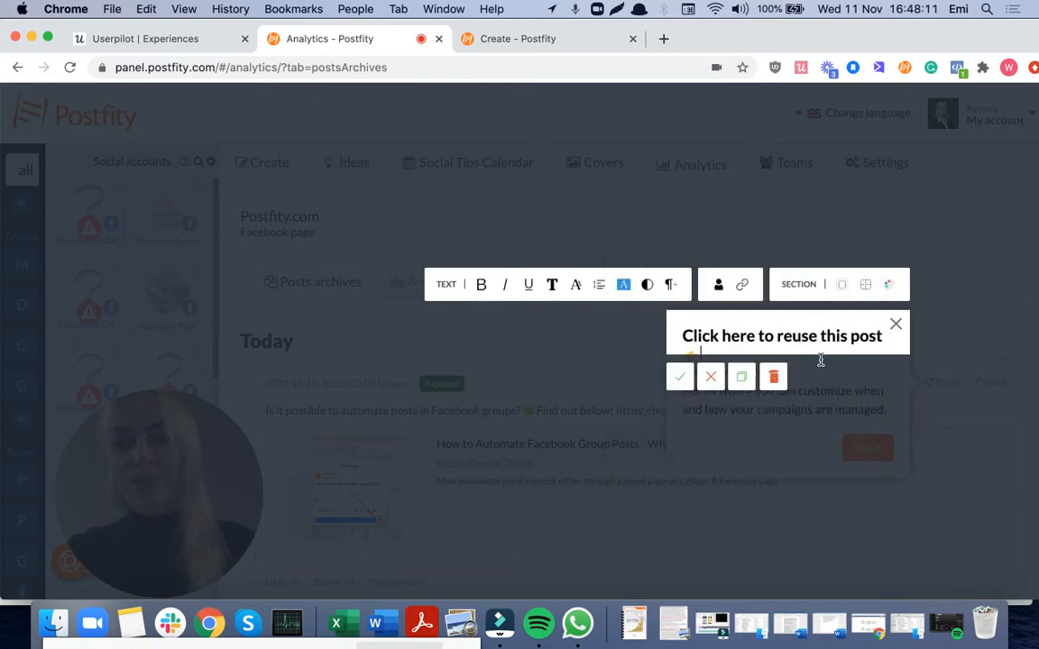
click(681, 376)
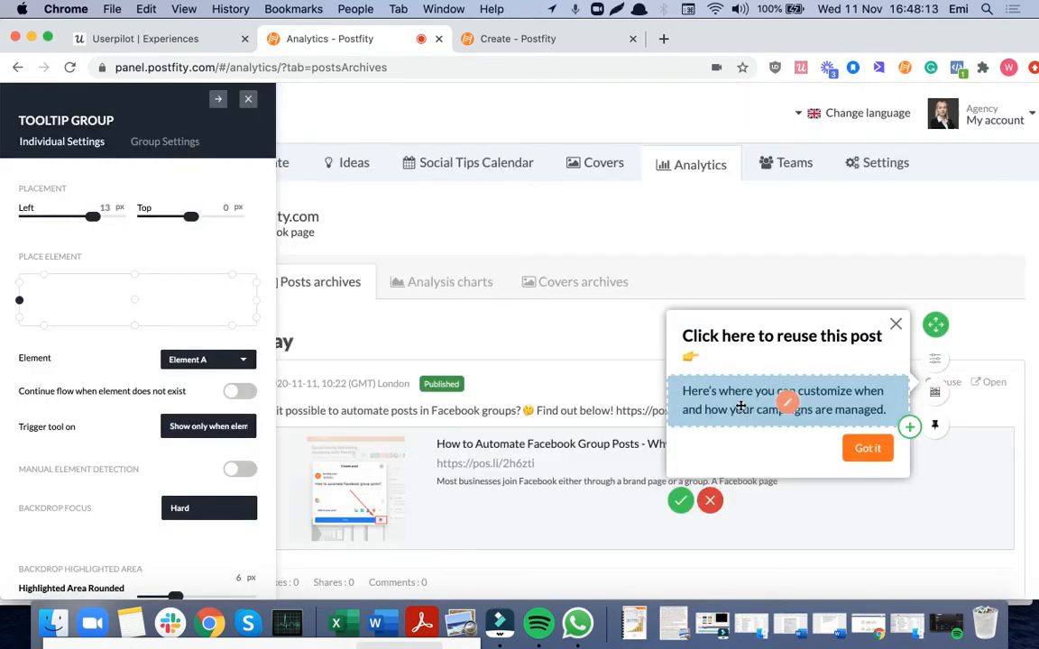
- Replace the tooltip's body text with "You can still customize the post before scheduling it - this opens the post in the editor."
click(788, 403)
triple_click(788, 403)
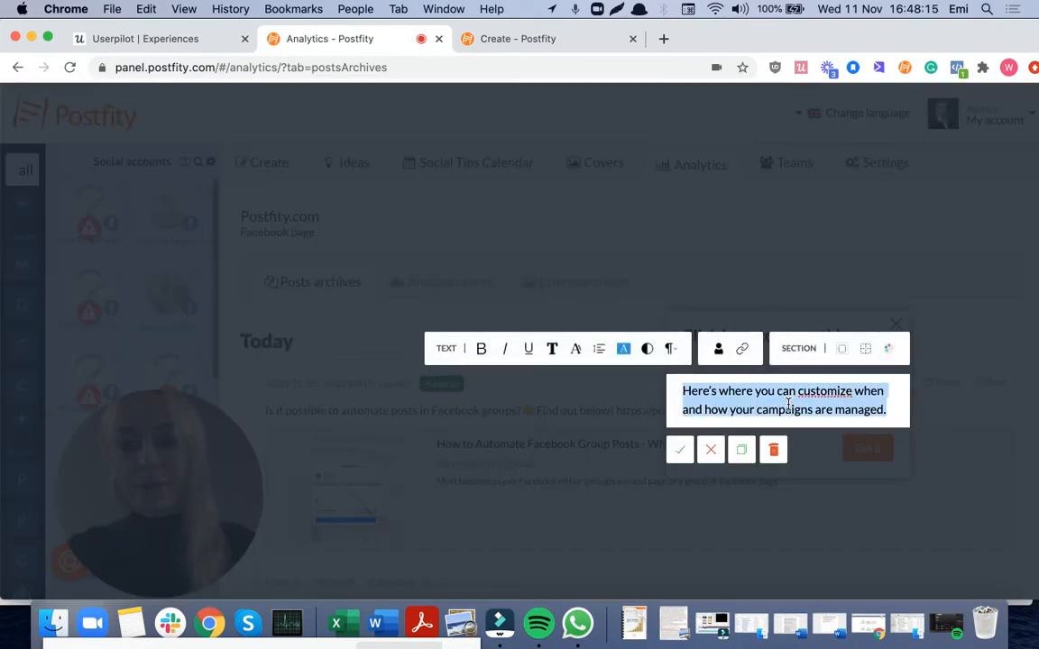
text(Y)
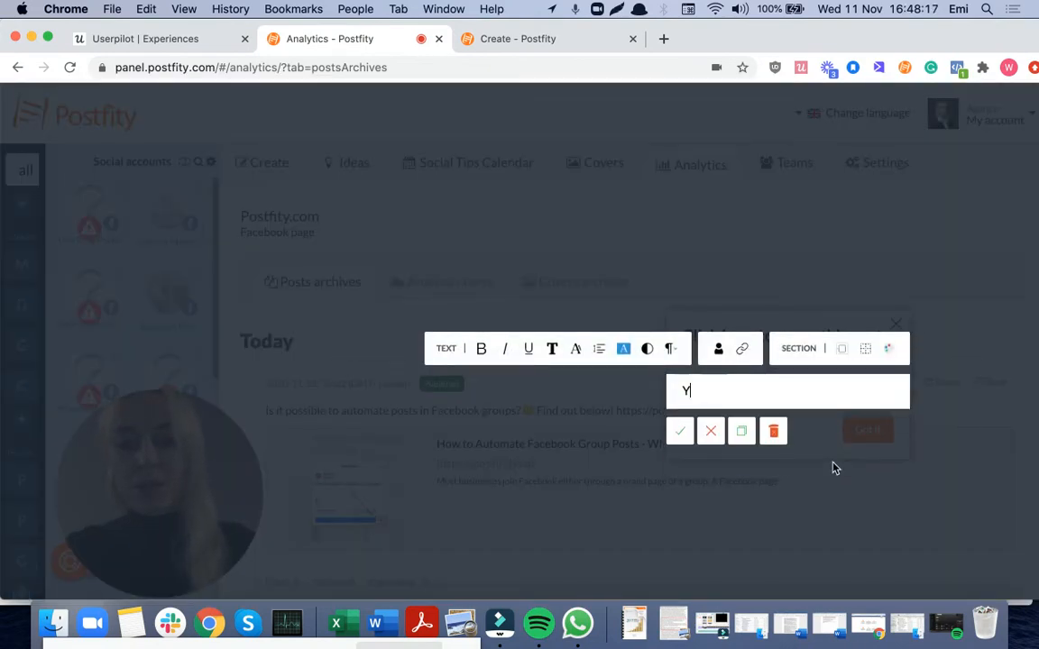
text(ou can still cu)
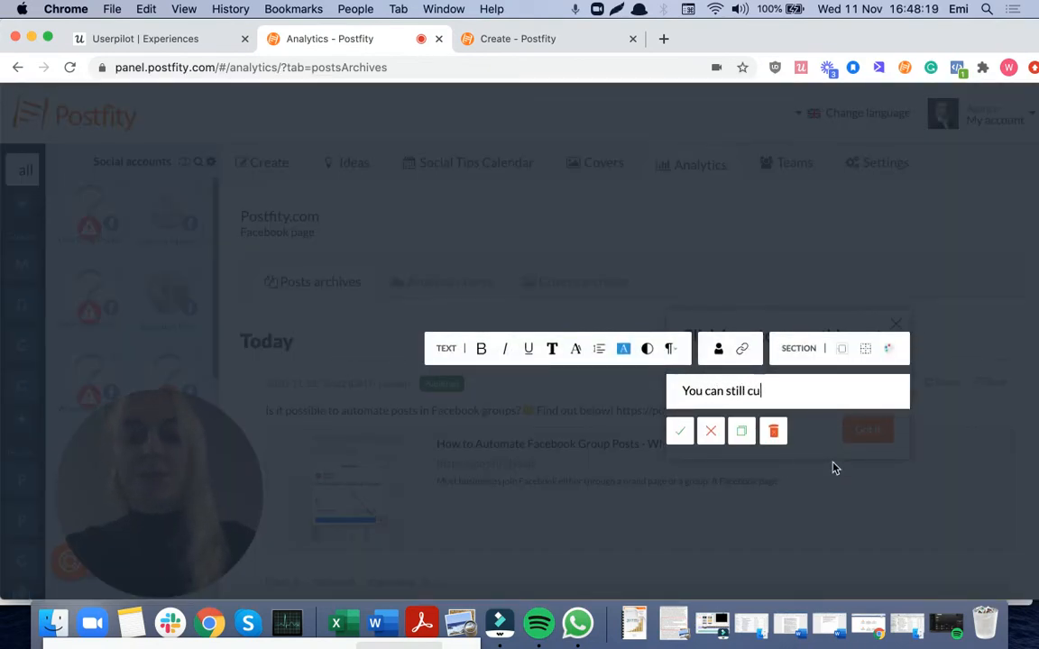
text(stomize the )
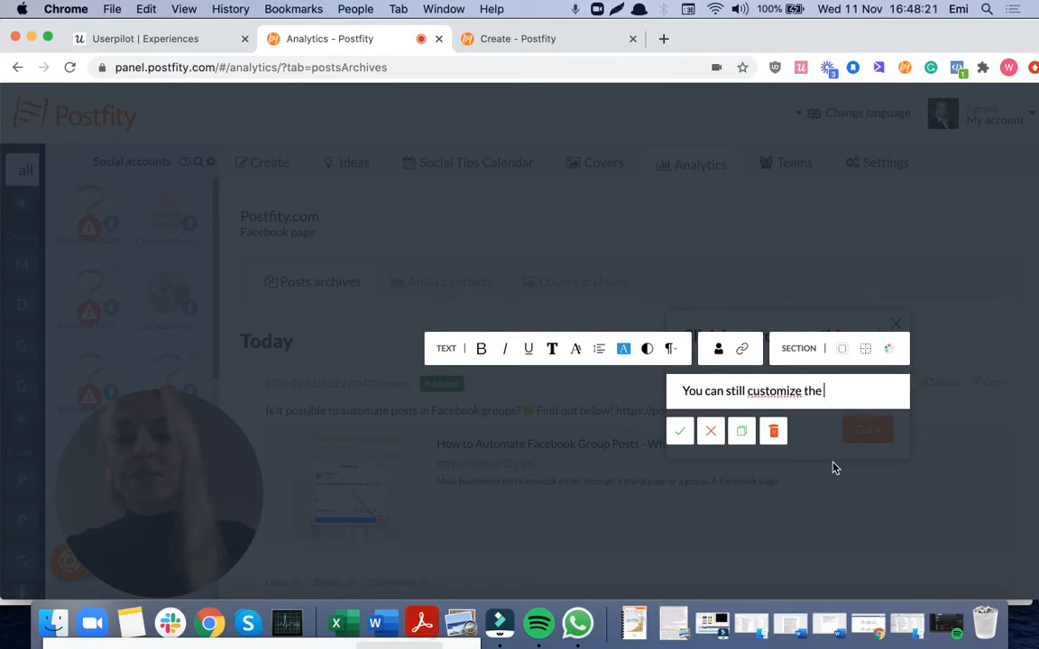
text(post before)
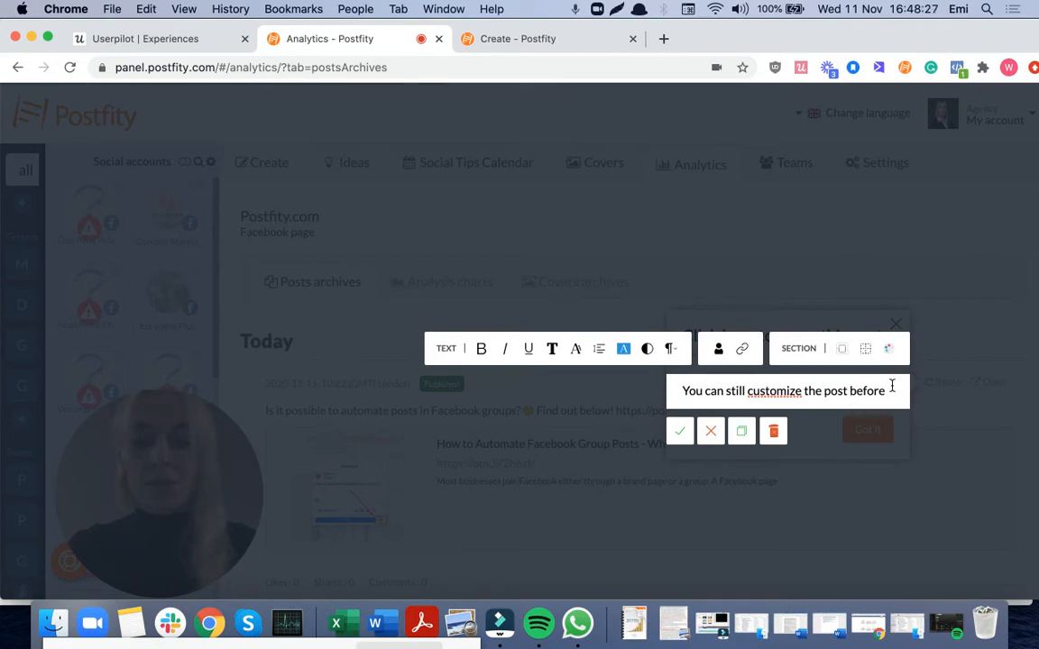
text(schedu)
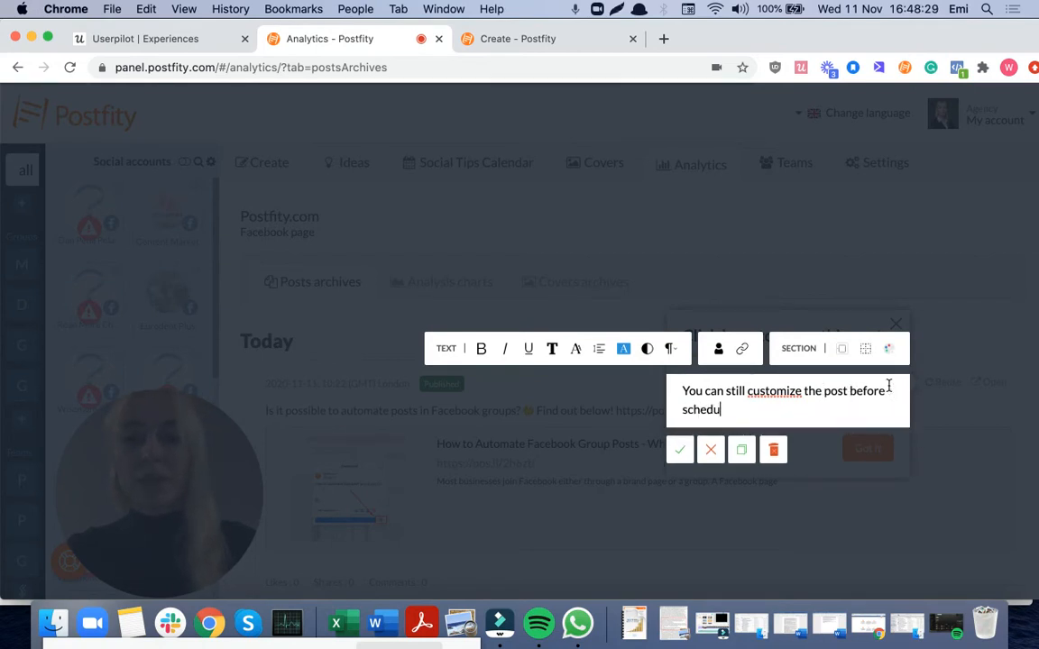
text(ling it -)
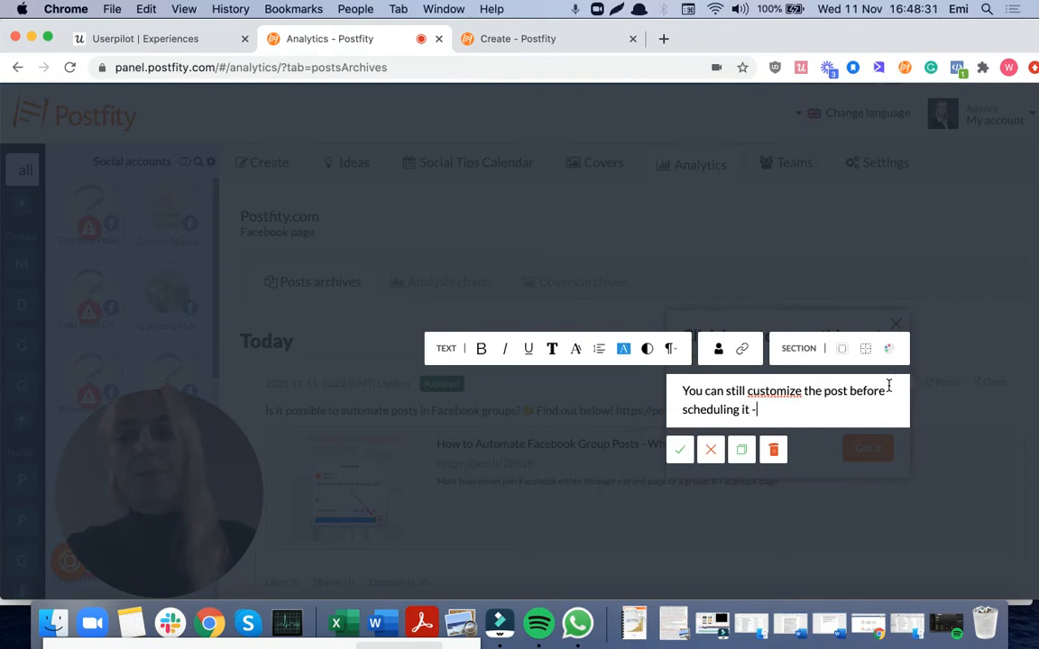
text( this opens)
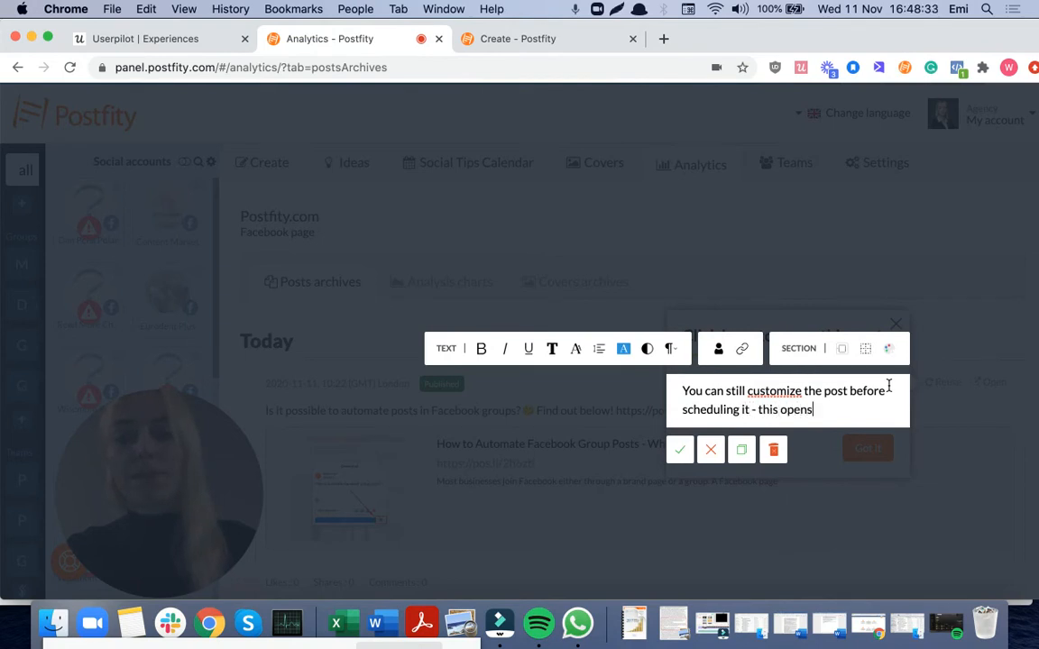
text( the post in the e)
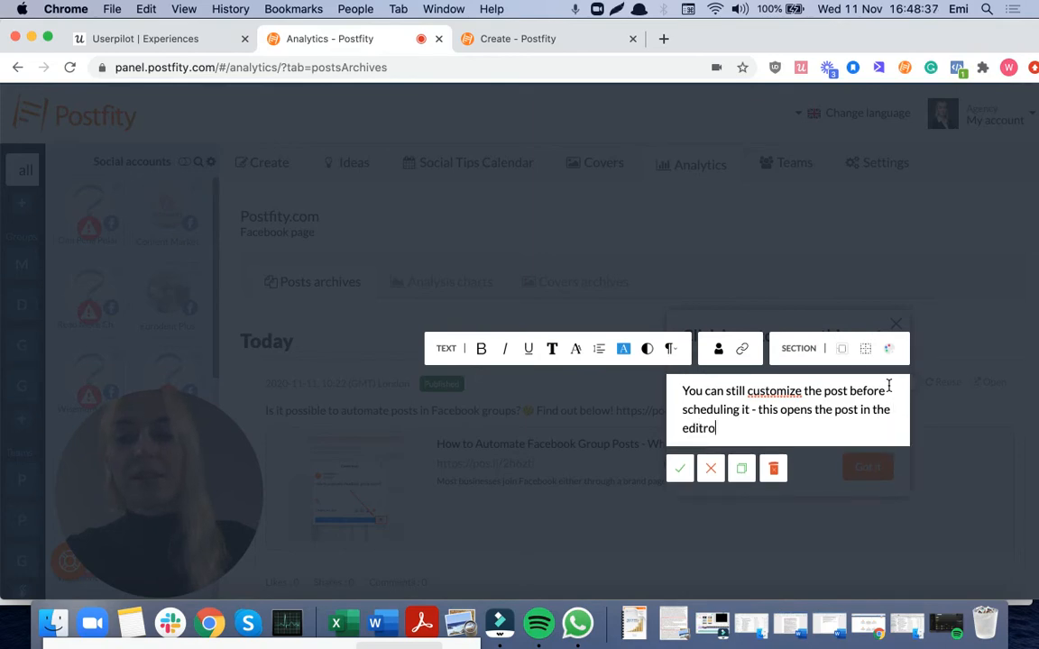
text(ditor.)
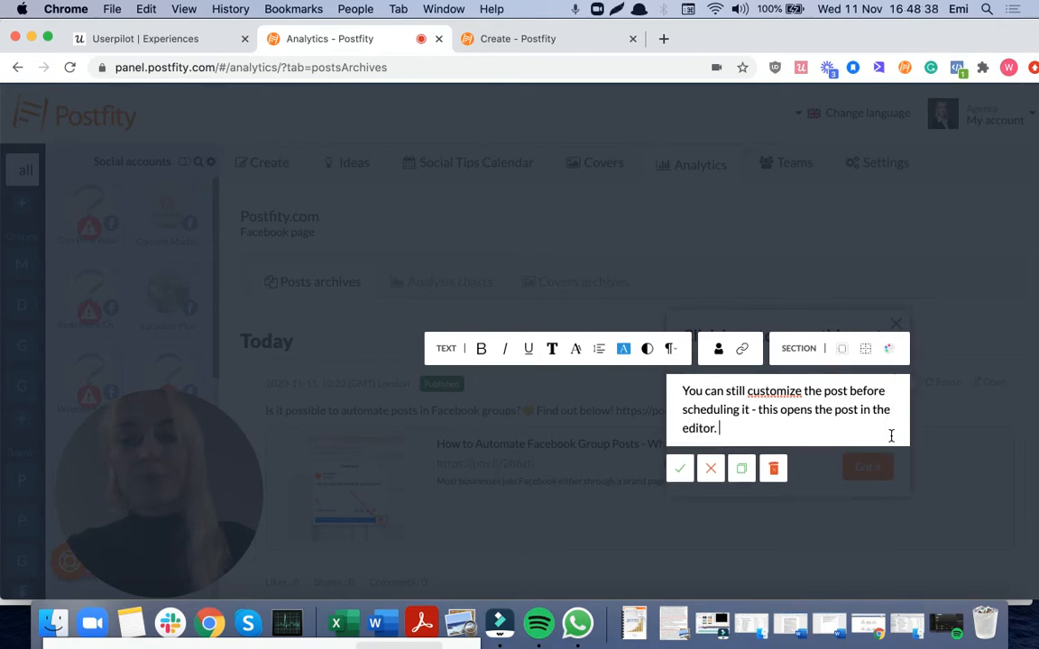
click(681, 468)
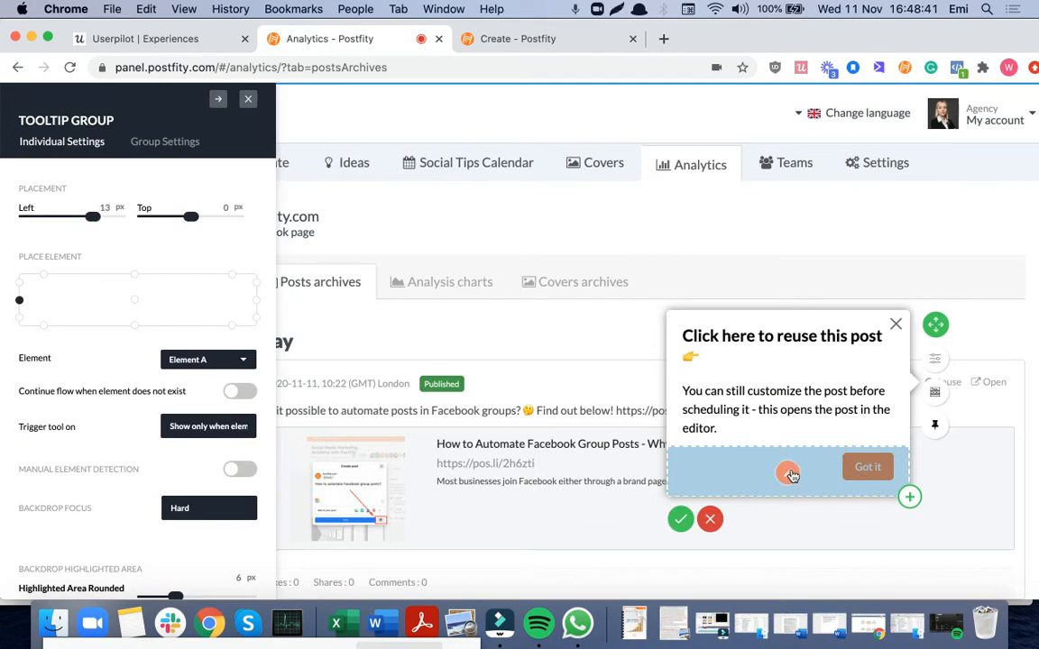
- Label the tooltip's button "Let's do it!", link it to "Dismiss experience and mark it as complete", and save the tooltip
click(849, 468)
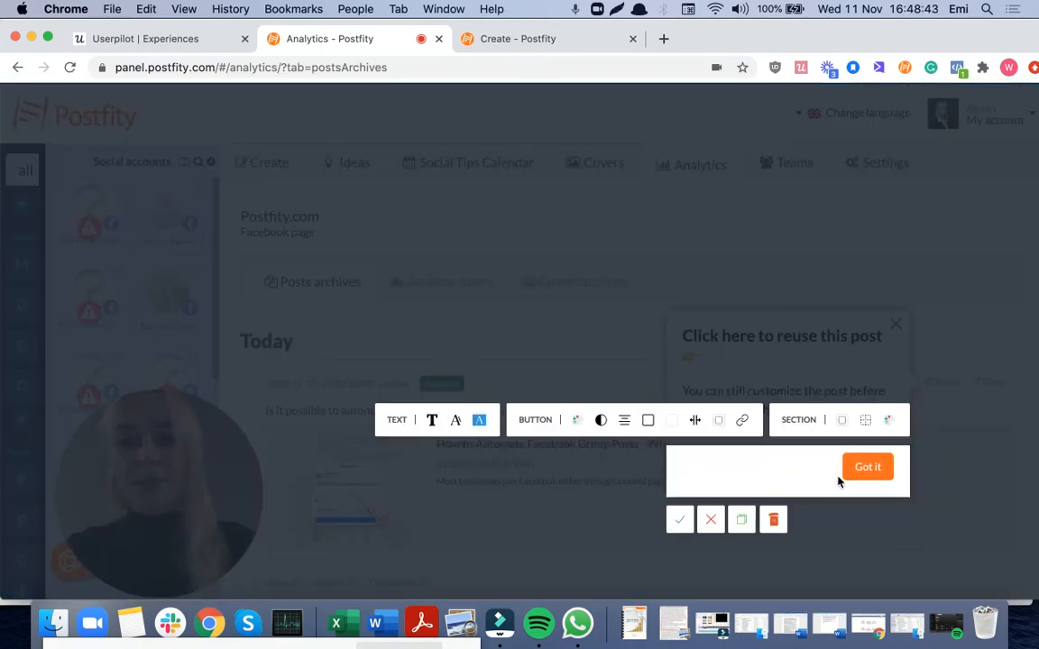
triple_click(868, 471)
text(Let's do i)
text(t!)
click(742, 422)
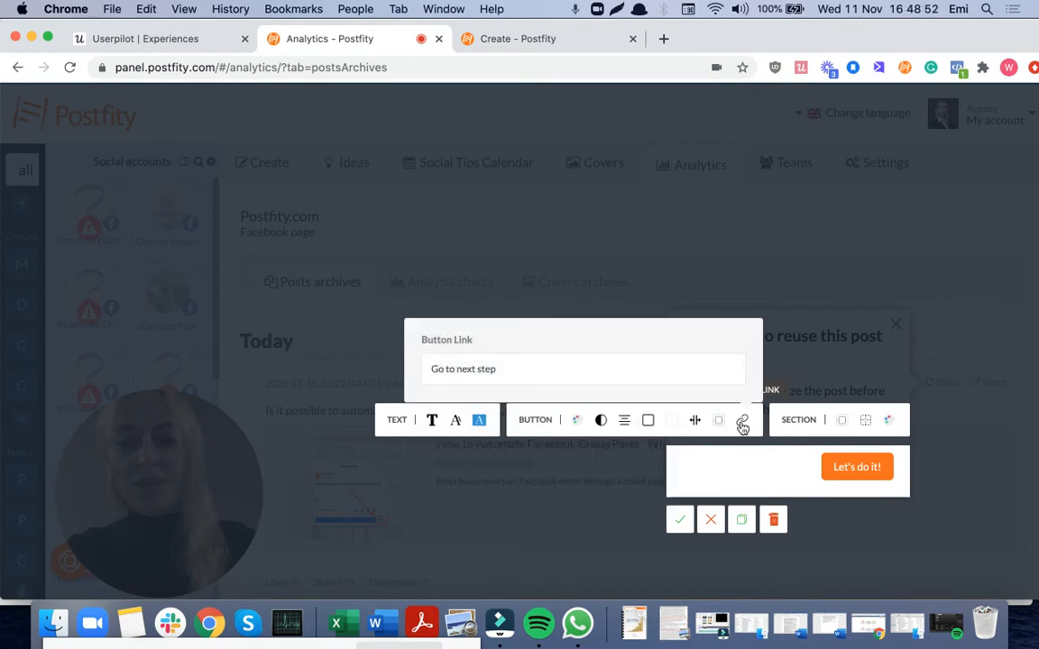
click(695, 379)
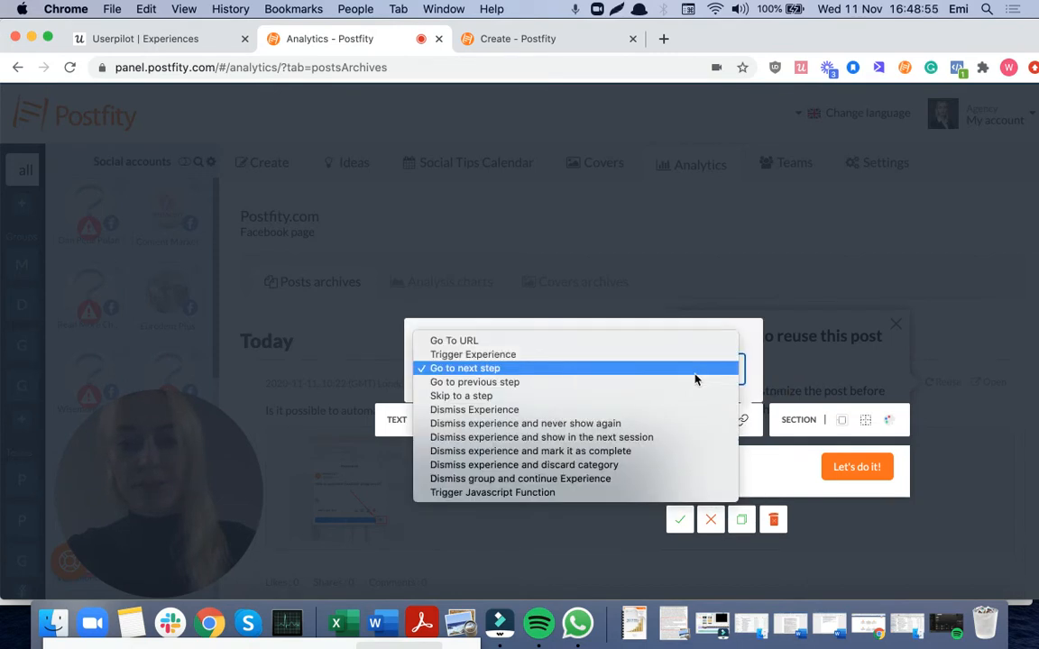
click(638, 452)
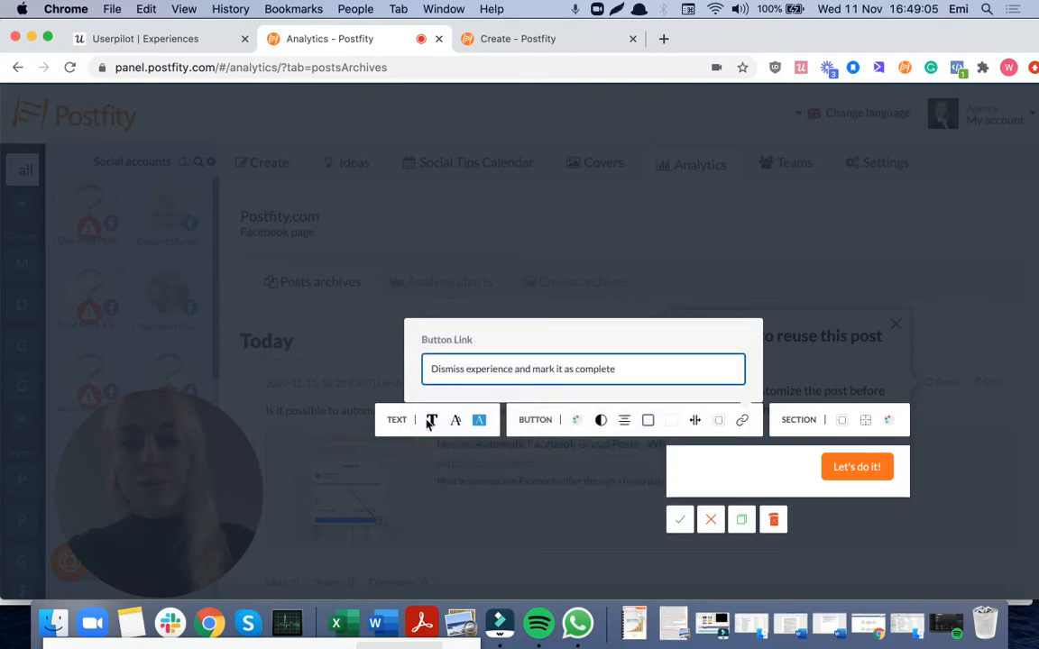
click(680, 522)
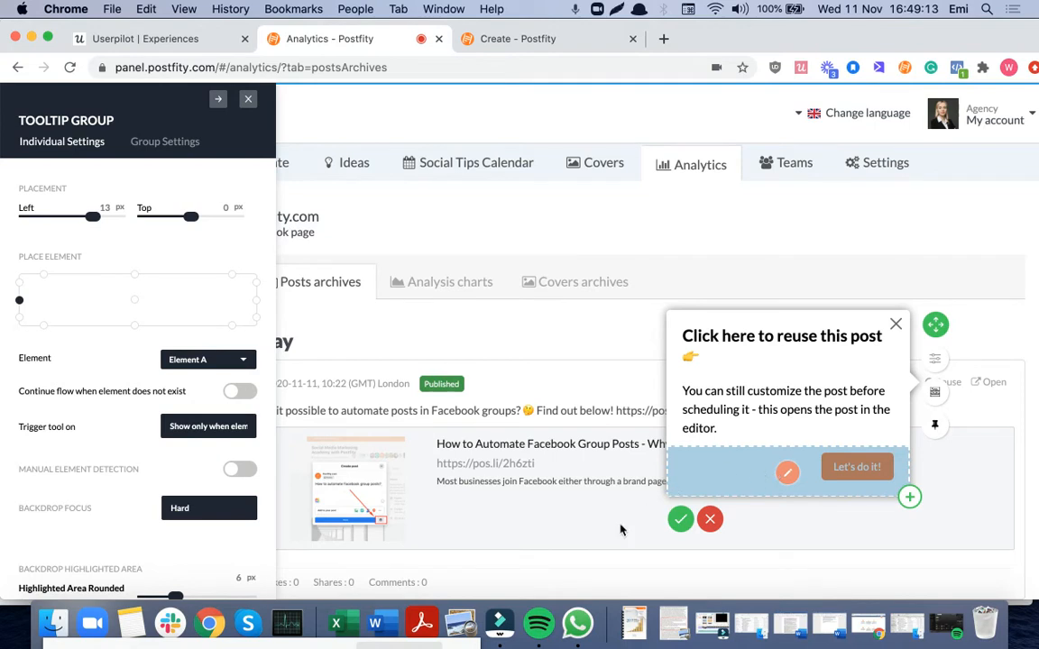
click(679, 521)
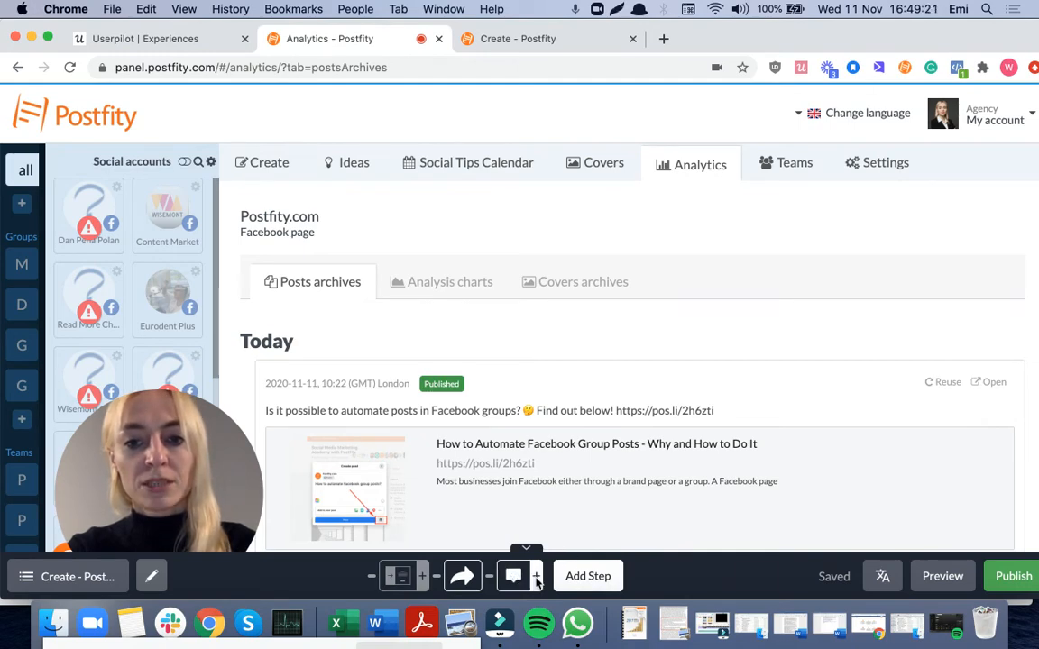
- Reopen the tooltip, enable manual element detection with a "Text include" condition of "reuse", and save the changes
click(535, 579)
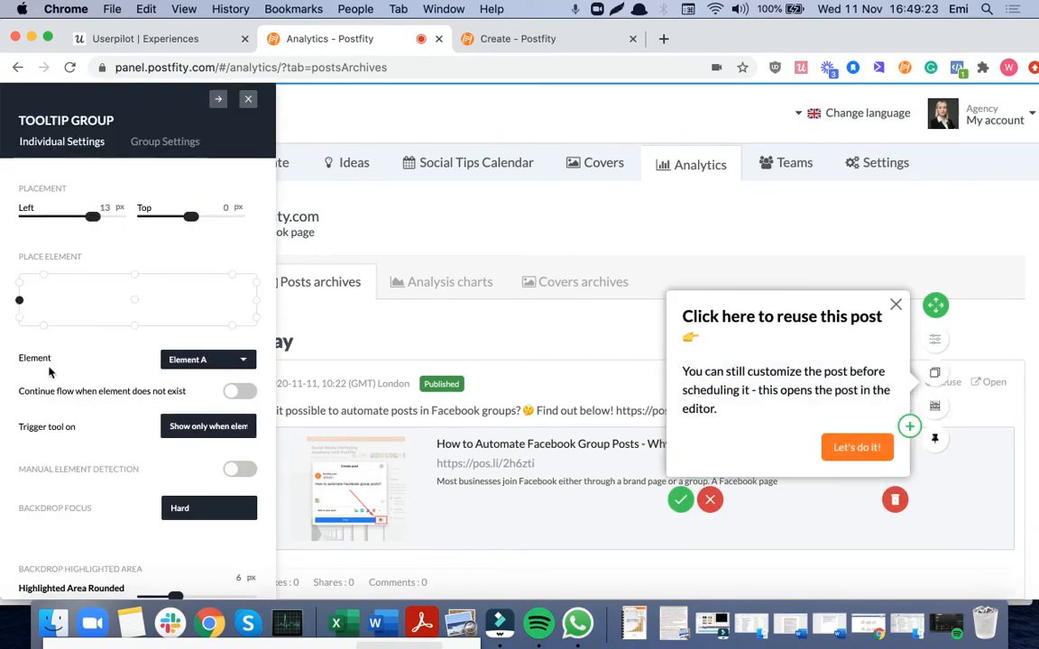
scroll(180, 360, down, 3)
scroll(190, 390, down, 2)
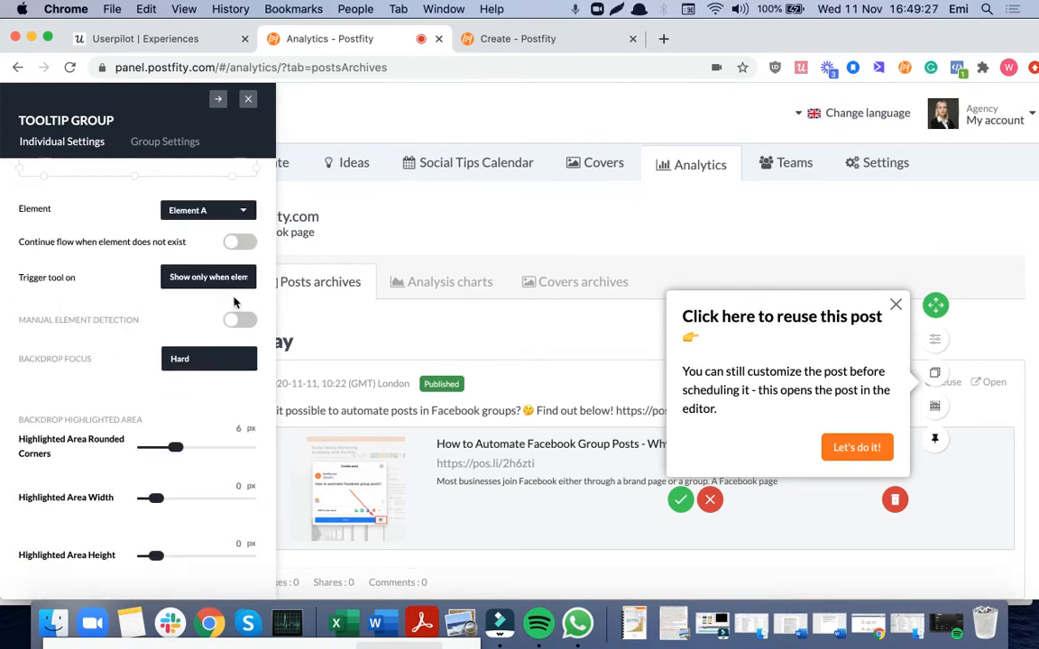
scroll(233, 303, up, 1)
click(252, 346)
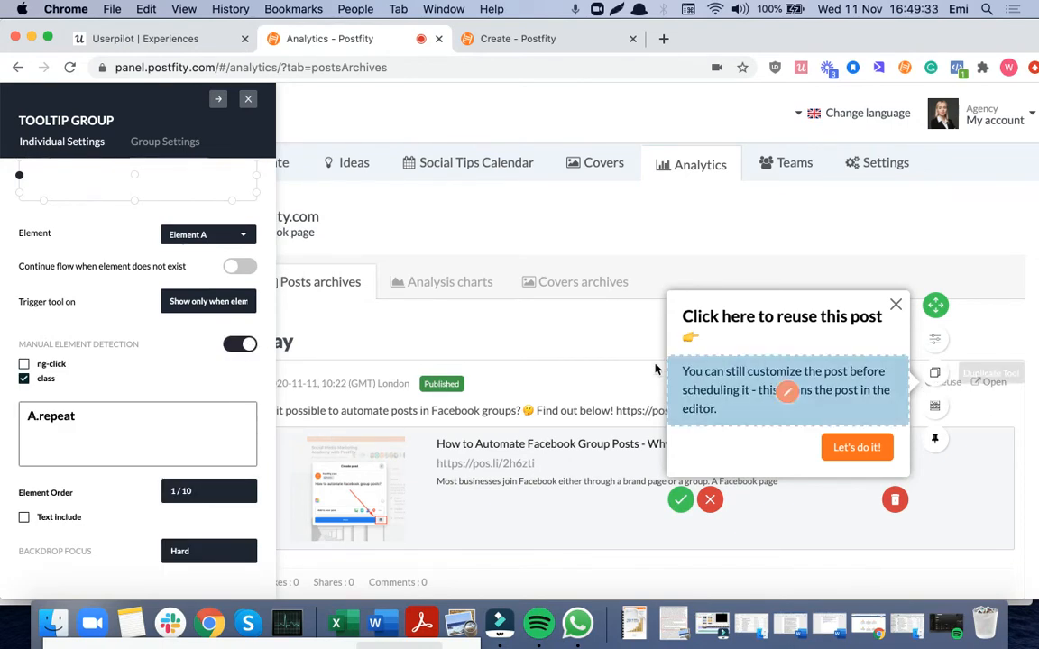
scroll(267, 371, down, 3)
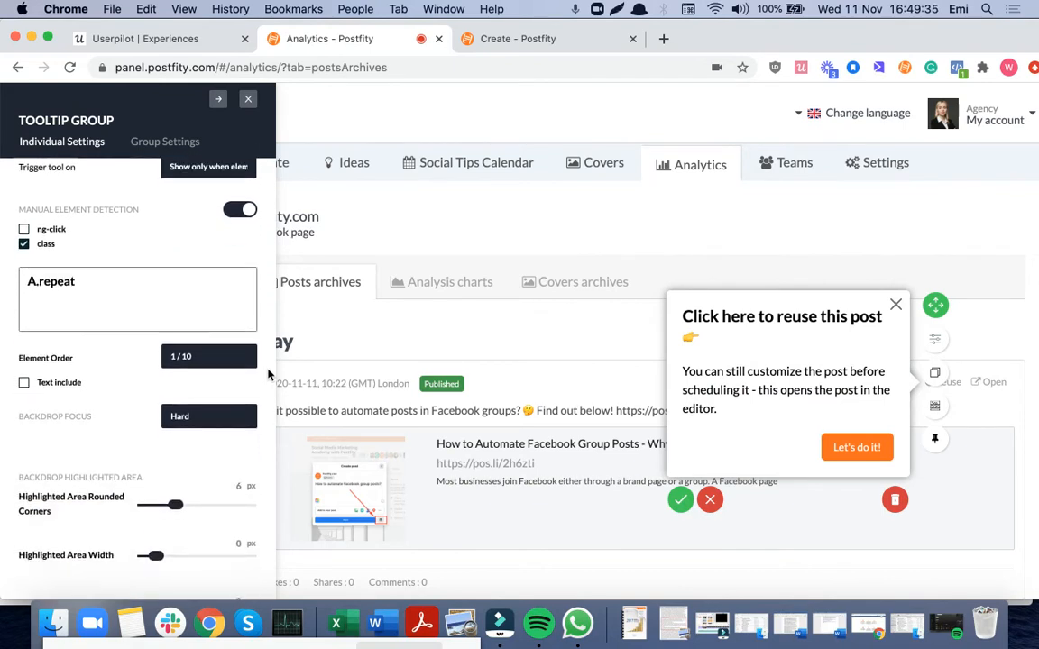
scroll(268, 375, down, 2)
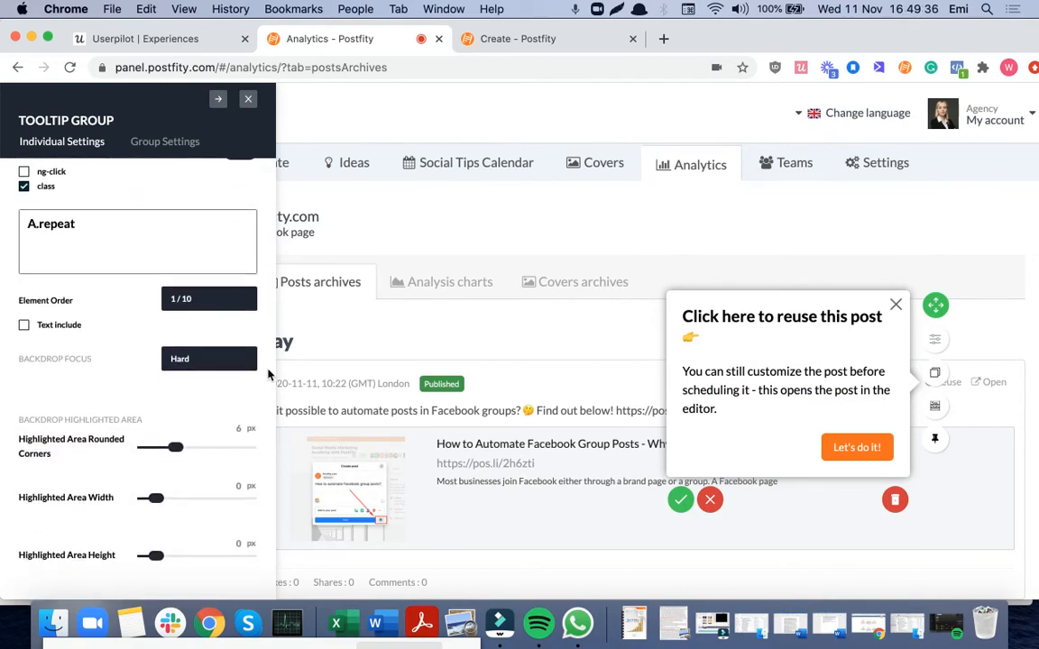
click(24, 326)
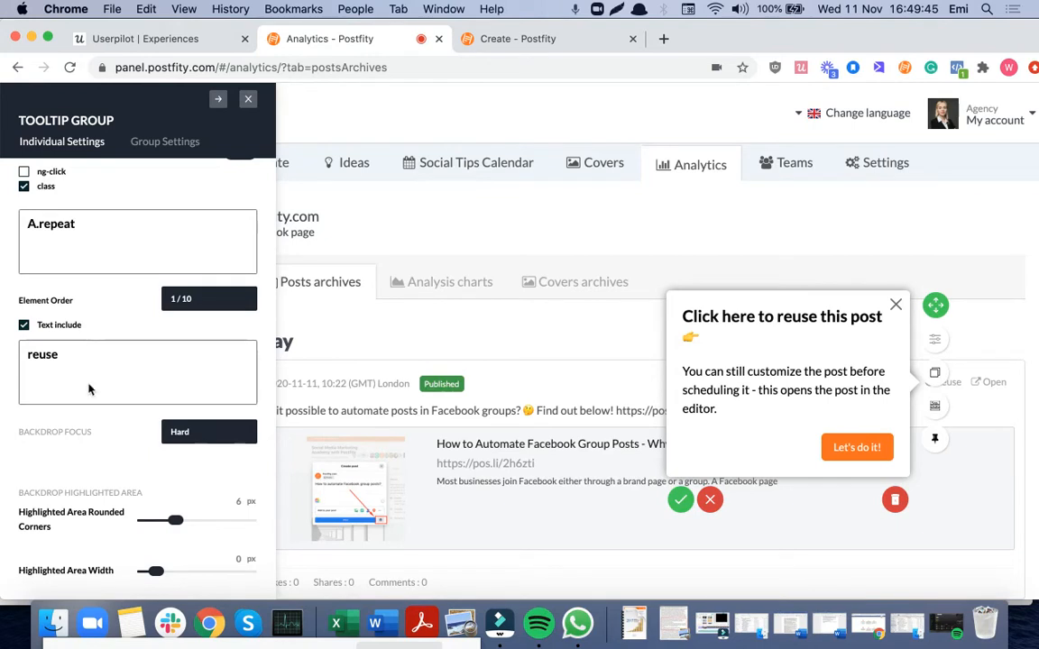
scroll(94, 398, down, 3)
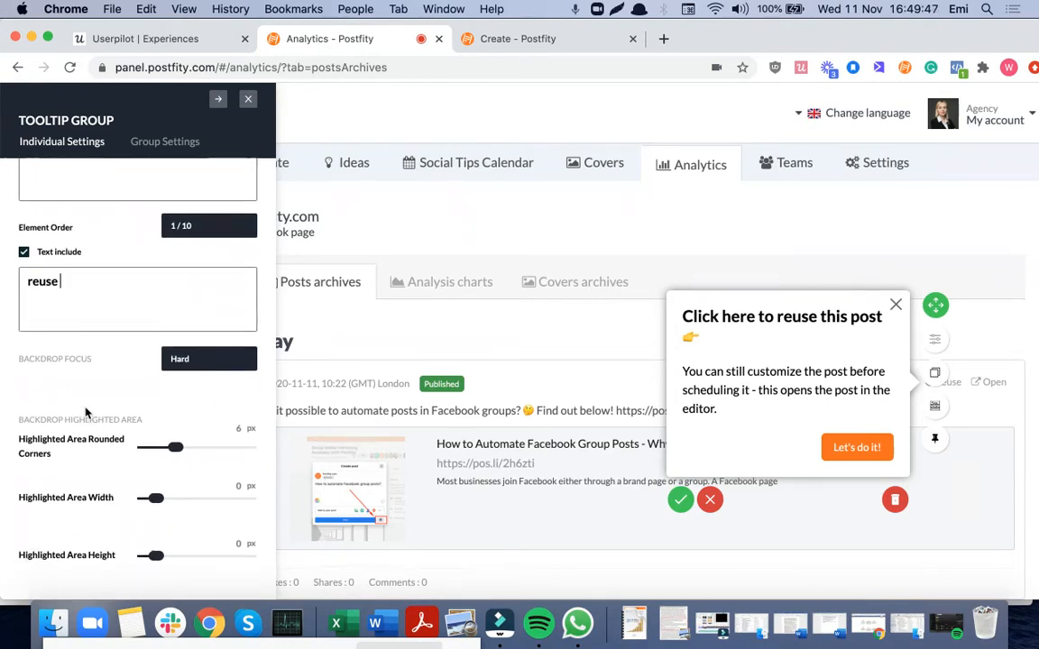
scroll(86, 412, up, 10)
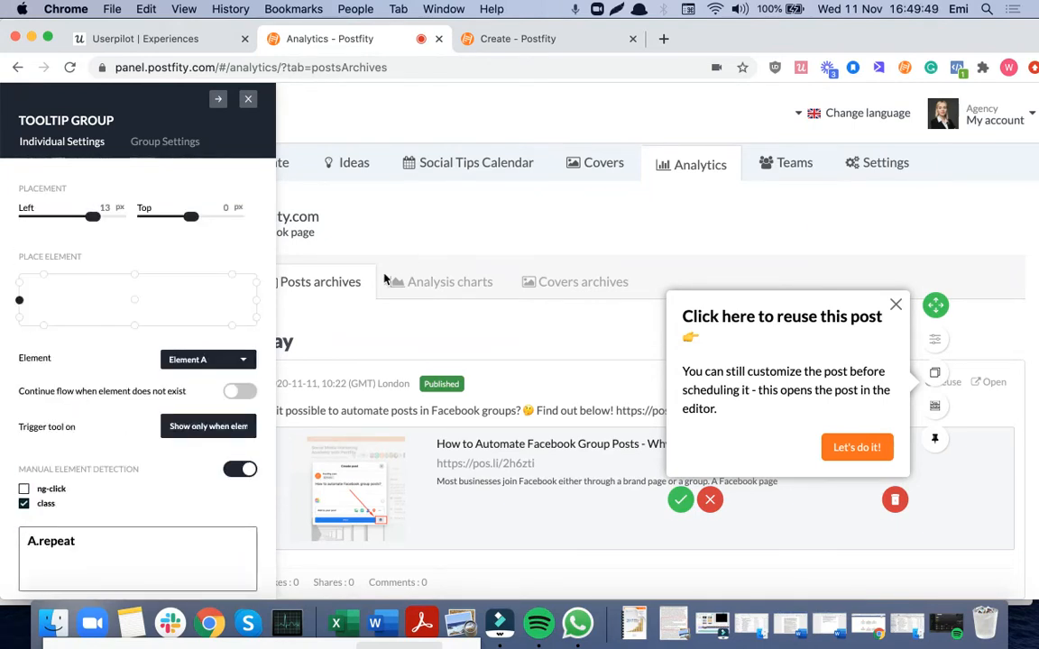
click(248, 99)
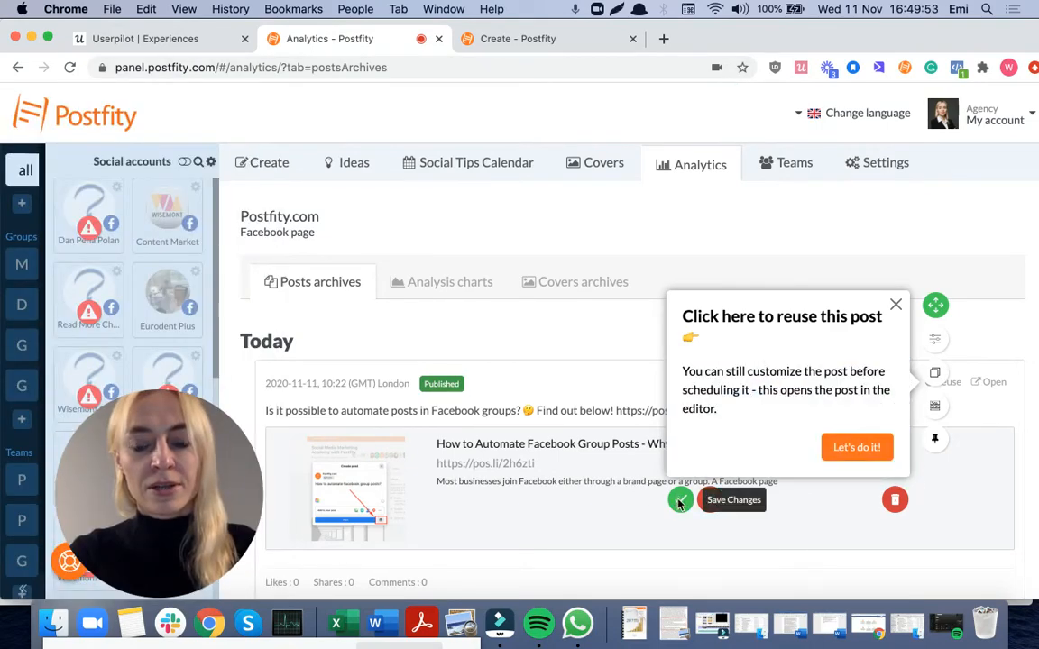
click(680, 499)
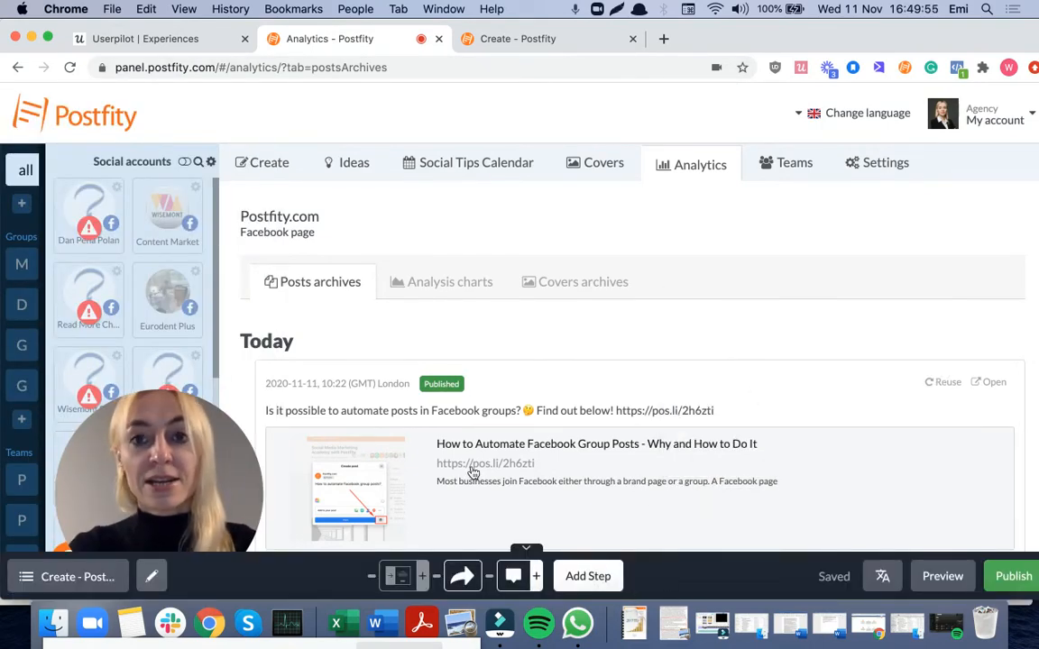
- Preview the experience, restarting it once, and follow the slideout and tooltip buttons through to the end
click(942, 576)
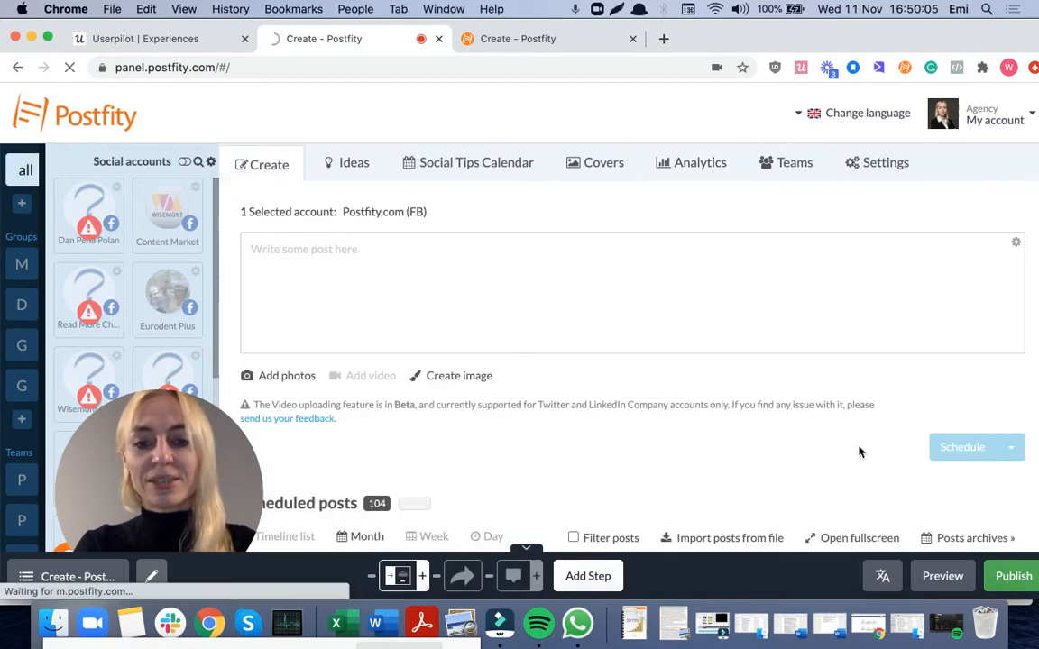
scroll(860, 452, down, 5)
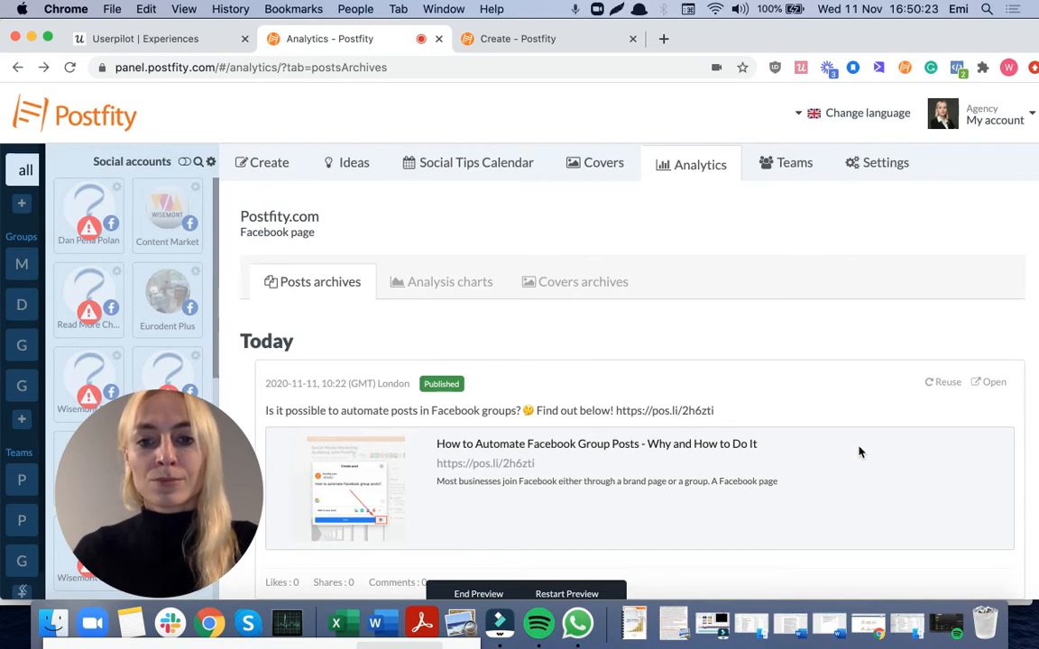
click(550, 590)
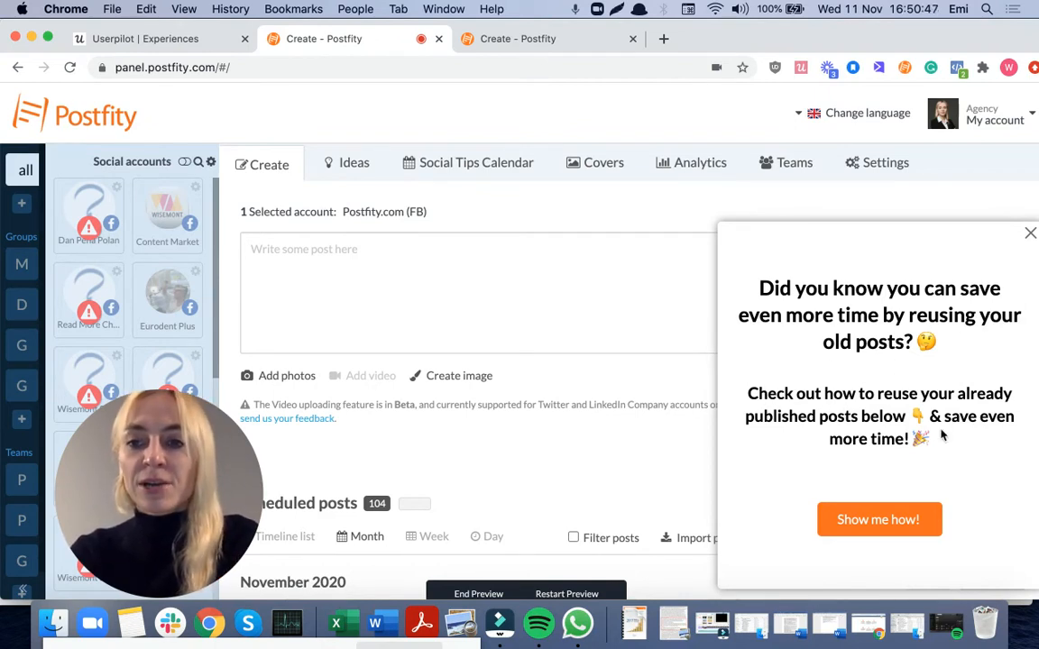
click(860, 523)
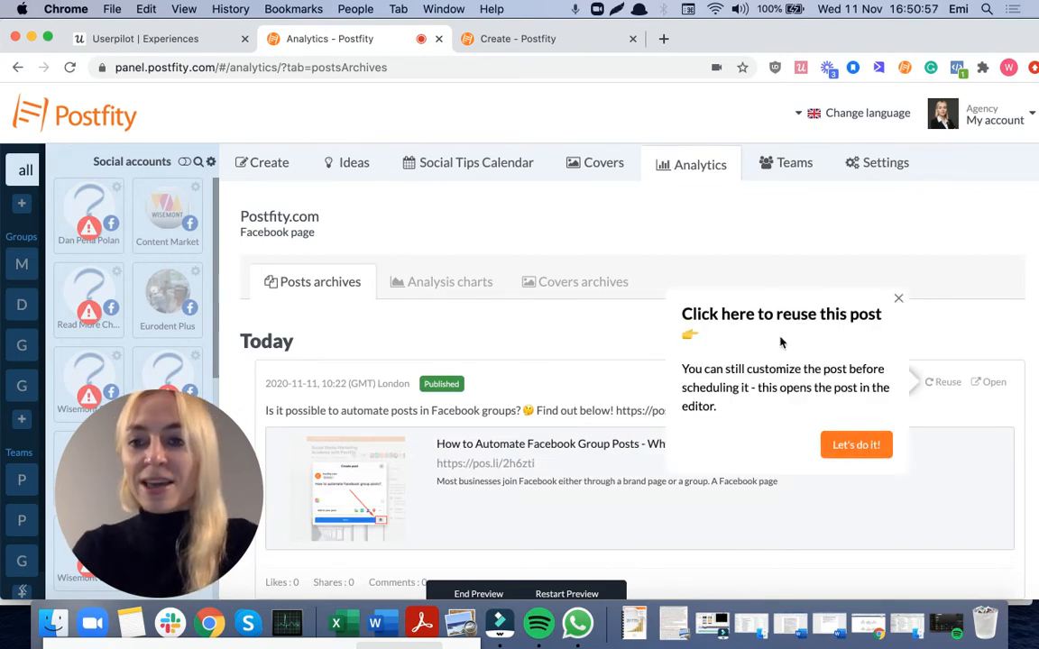
click(847, 448)
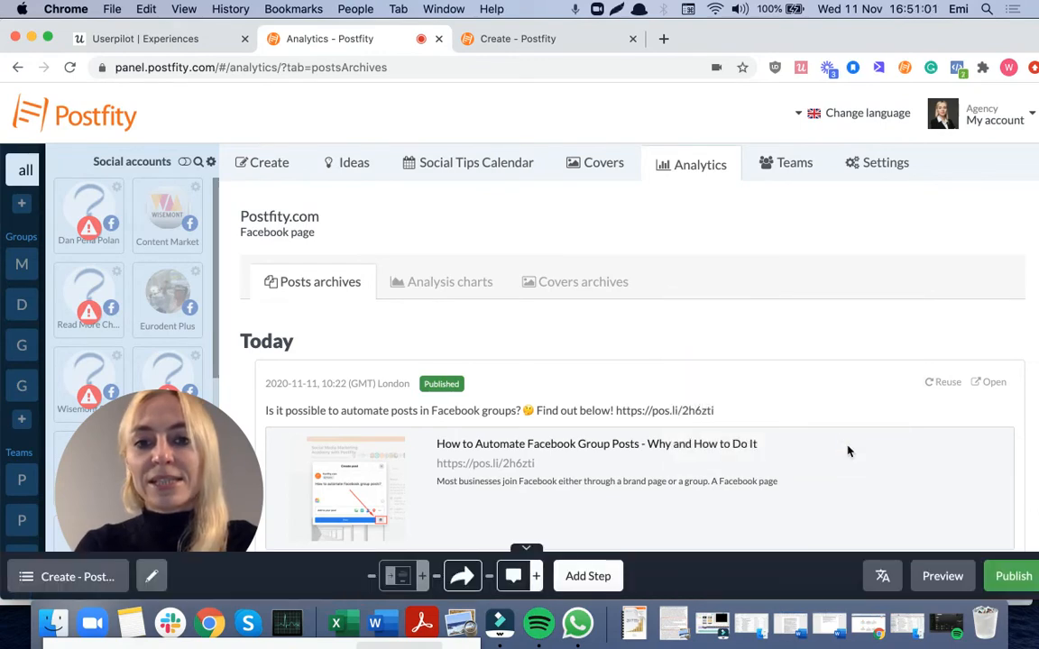
- Check what Reuse does on today's published post by opening the post editor, and close it without scheduling
scroll(902, 415, down, 3)
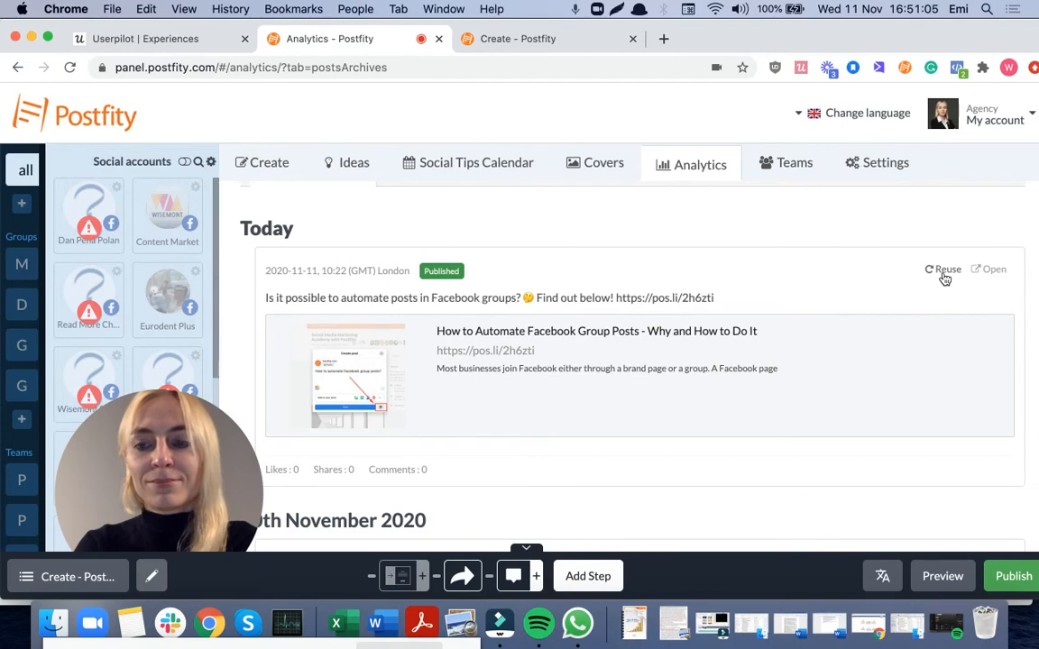
click(942, 272)
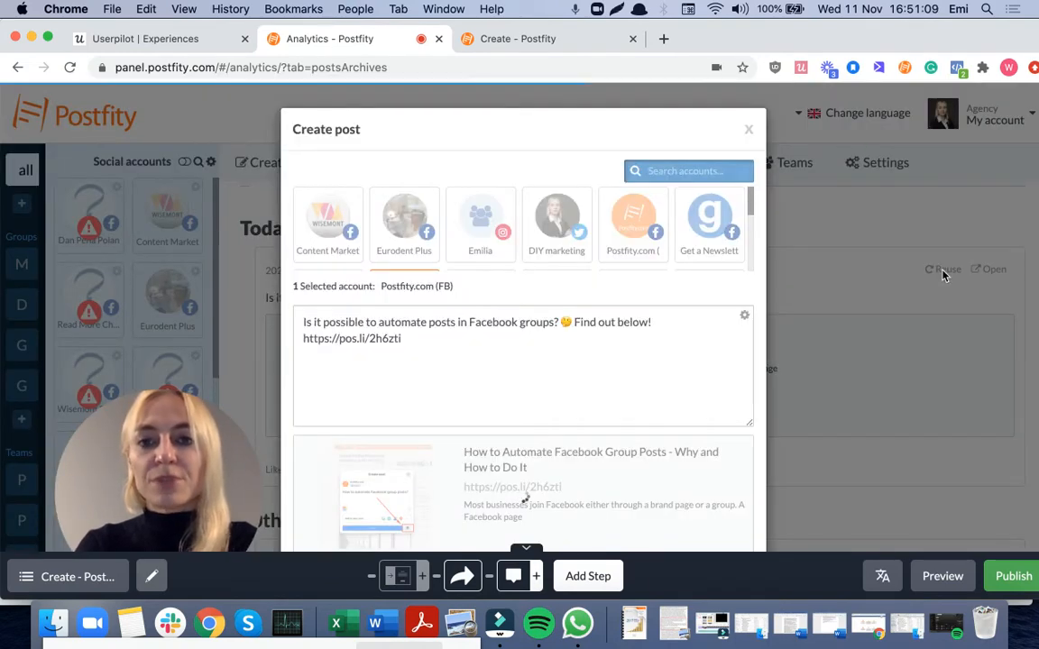
click(748, 128)
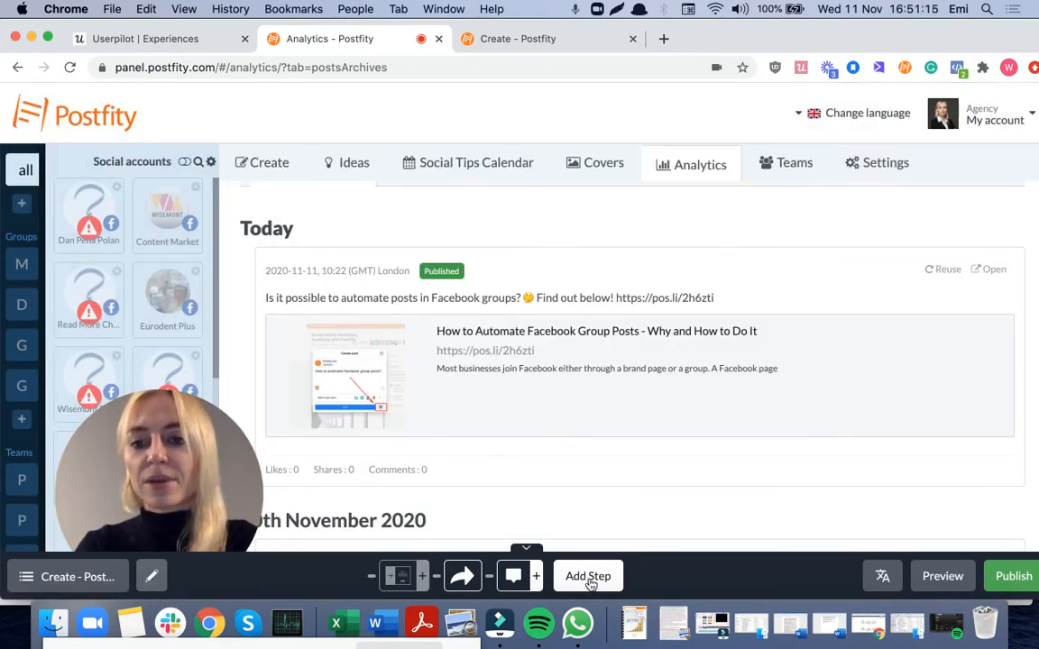
- Reopen the tooltip, change the "Let's do it!" button's link to "Go to next step", and save the tooltip
click(519, 581)
click(526, 554)
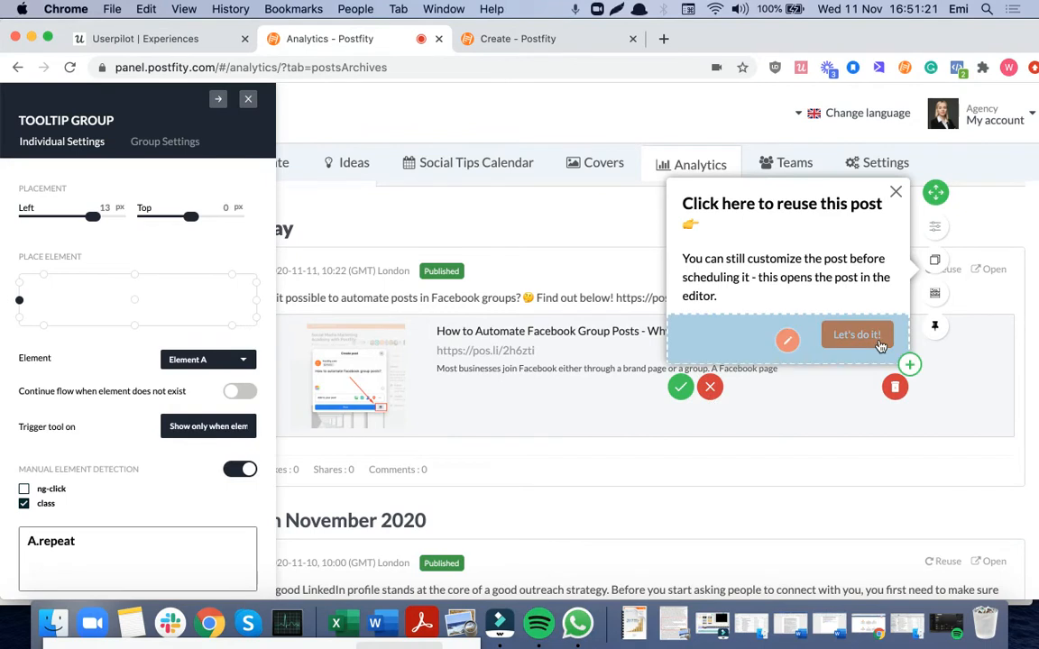
click(787, 343)
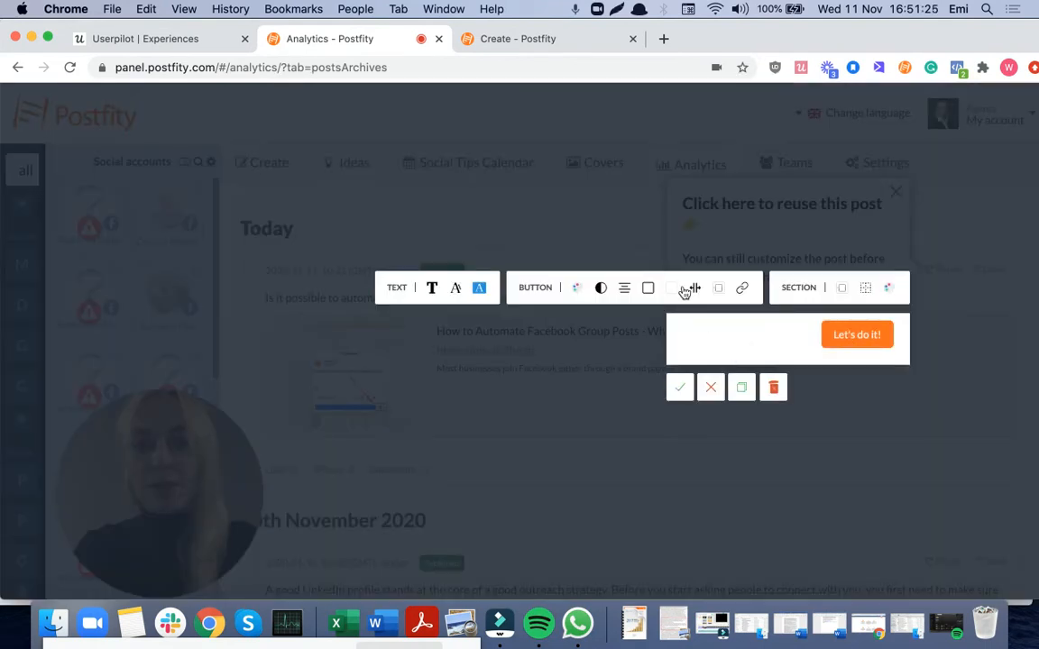
click(741, 287)
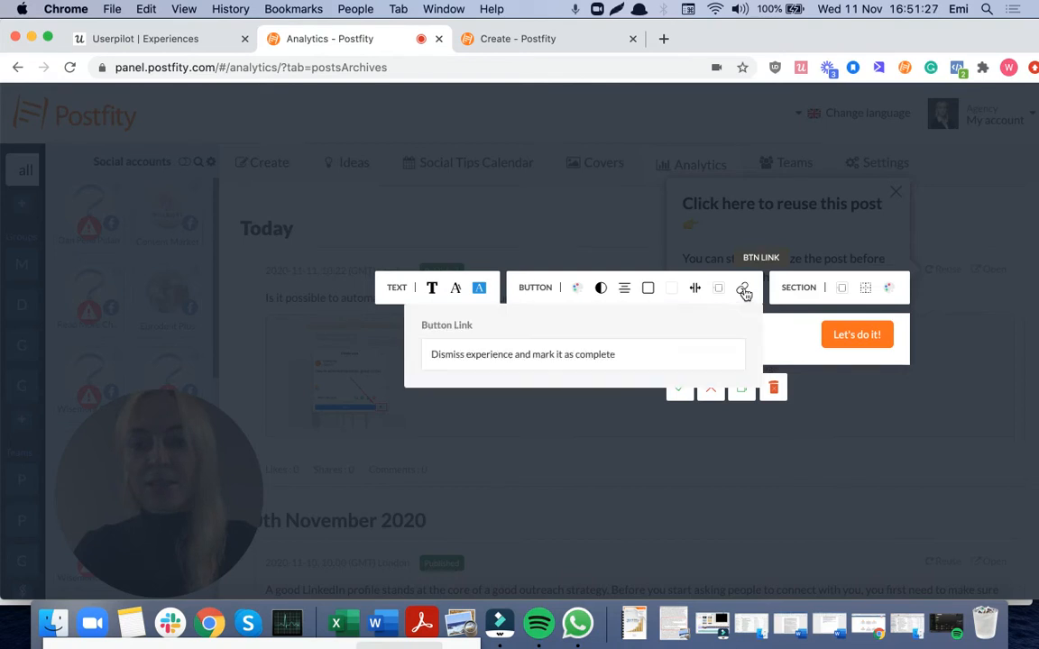
click(635, 347)
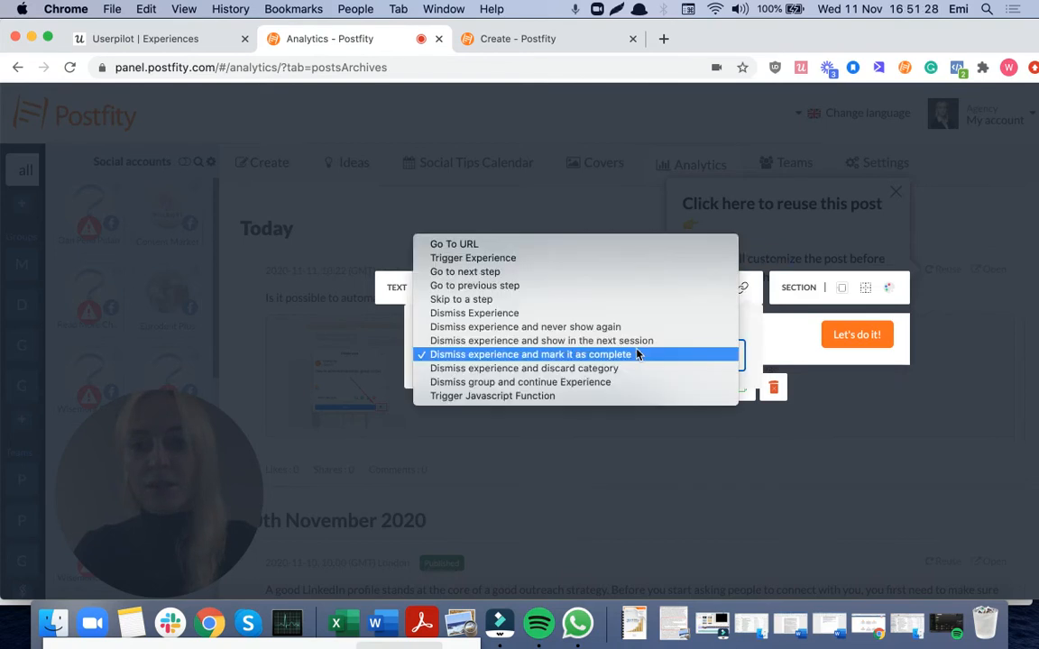
click(595, 271)
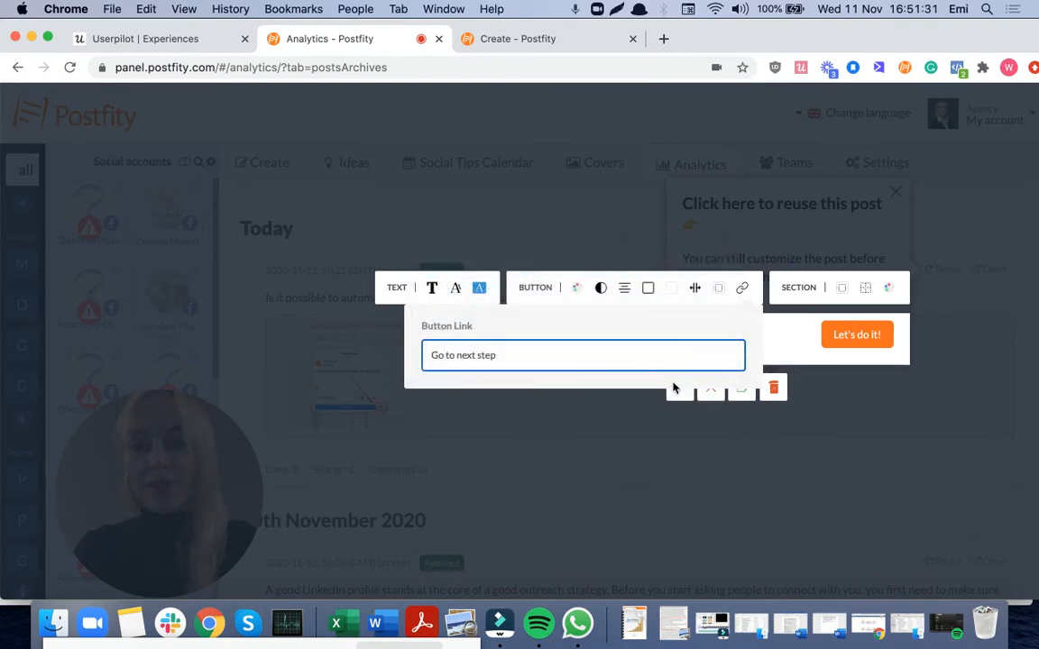
click(750, 333)
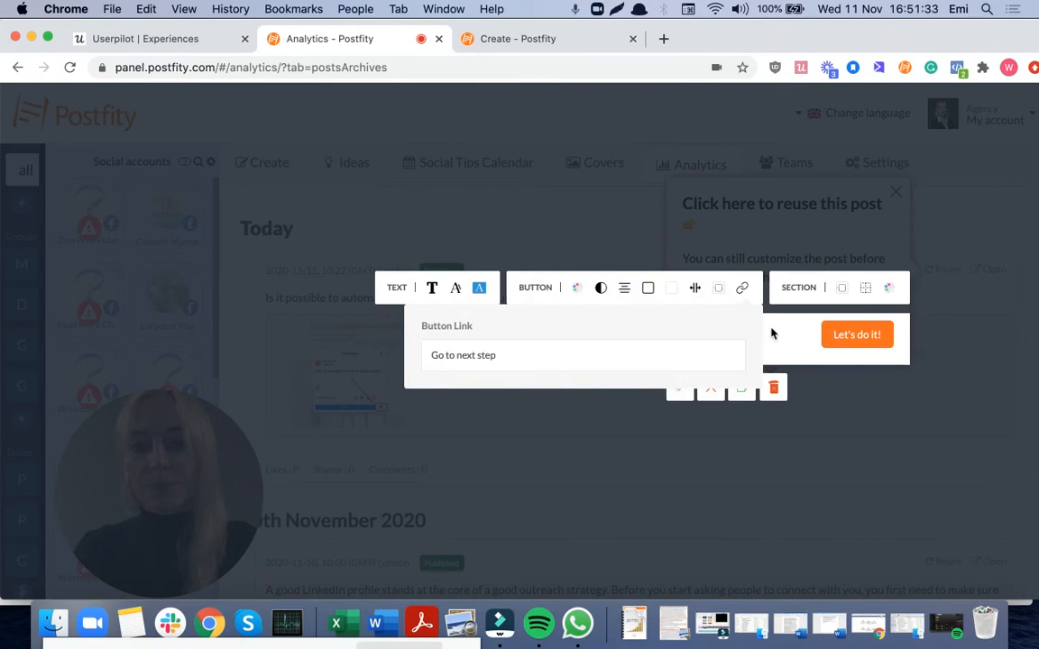
click(681, 397)
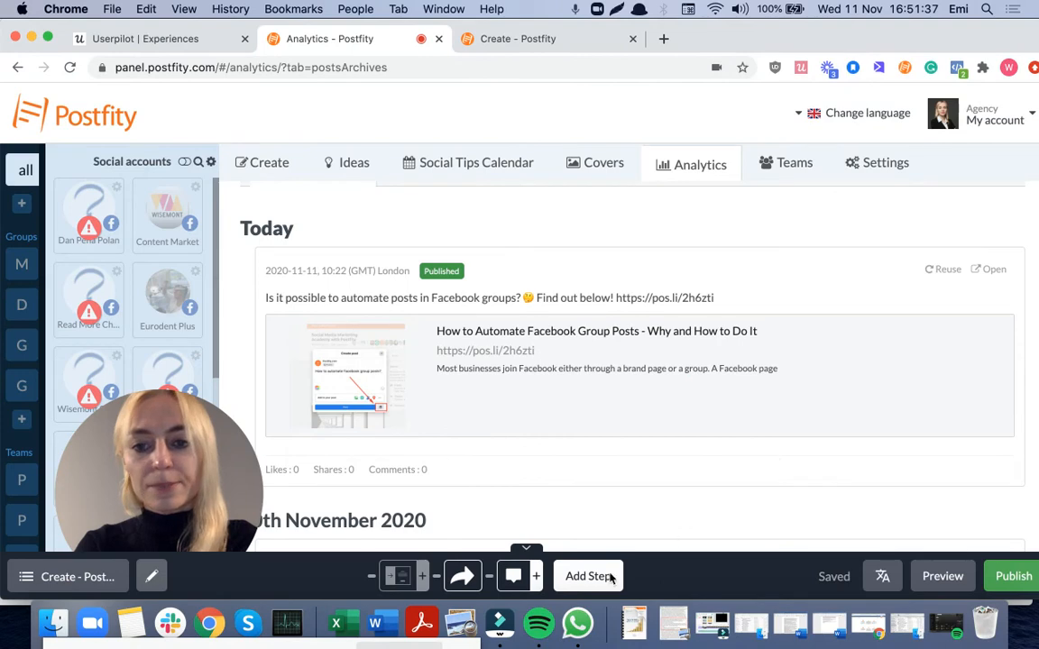
- Add a Driven Action step of type Click on the first post's Reuse link, using the Titled template
click(595, 577)
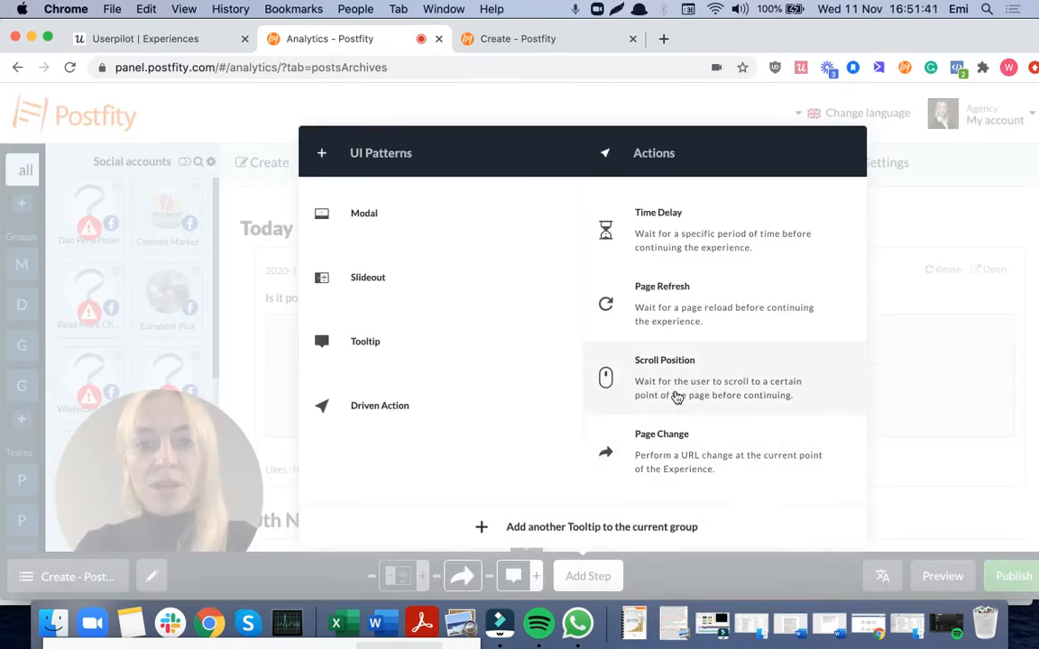
mouse_move(442, 408)
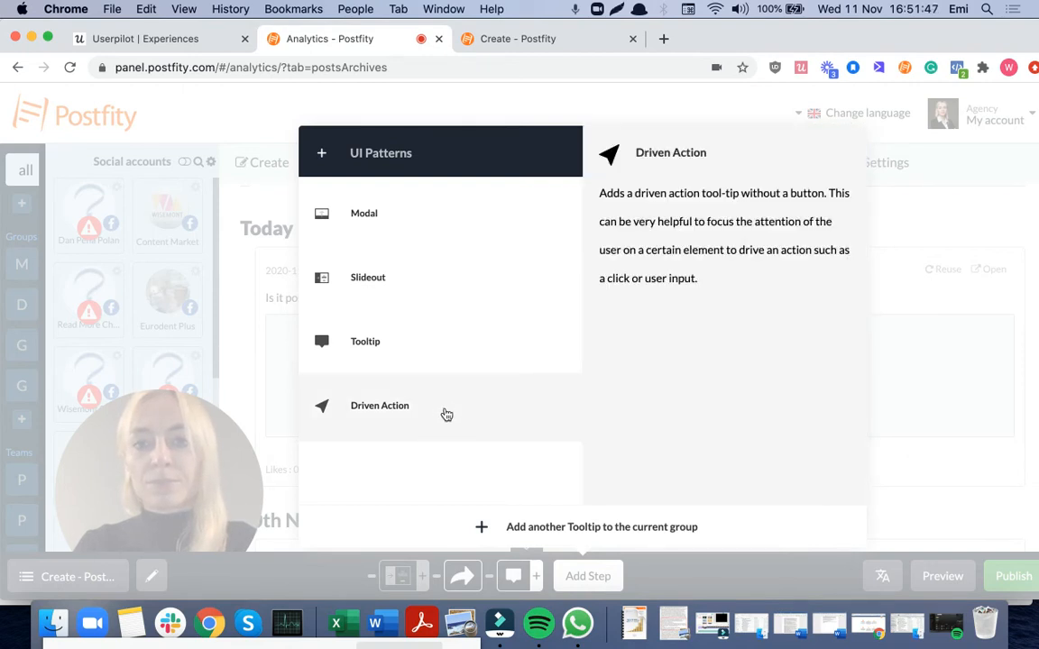
click(445, 414)
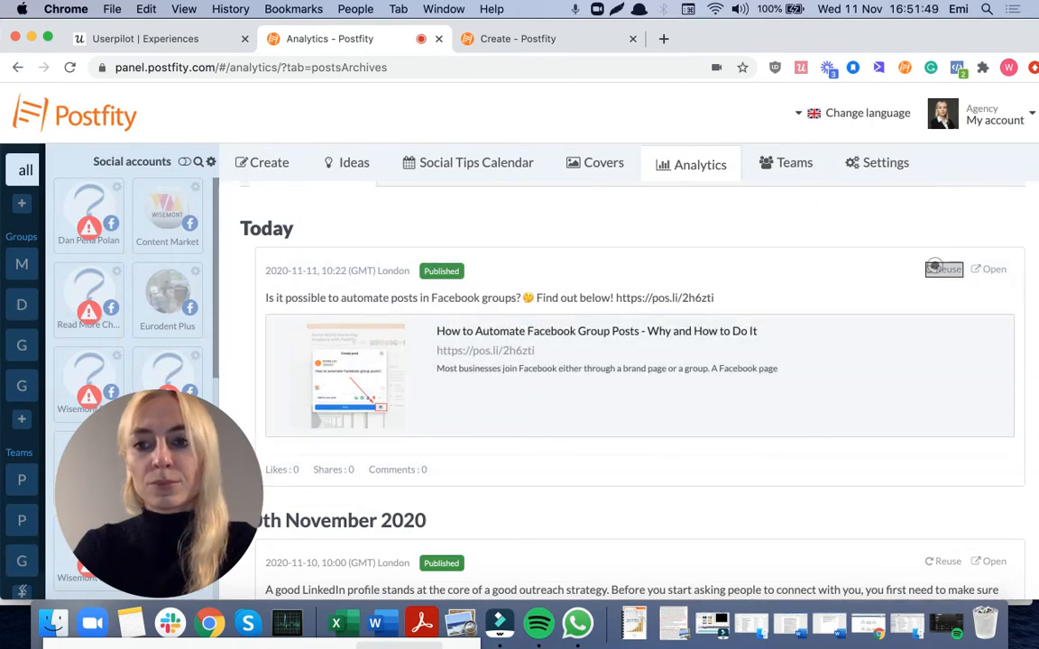
click(938, 270)
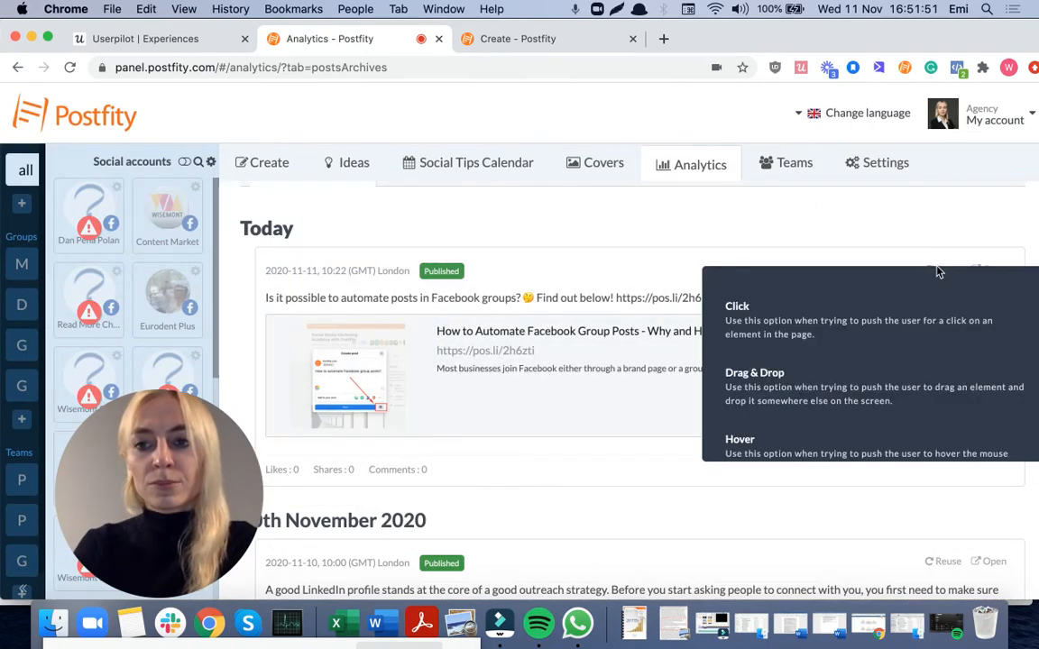
click(843, 332)
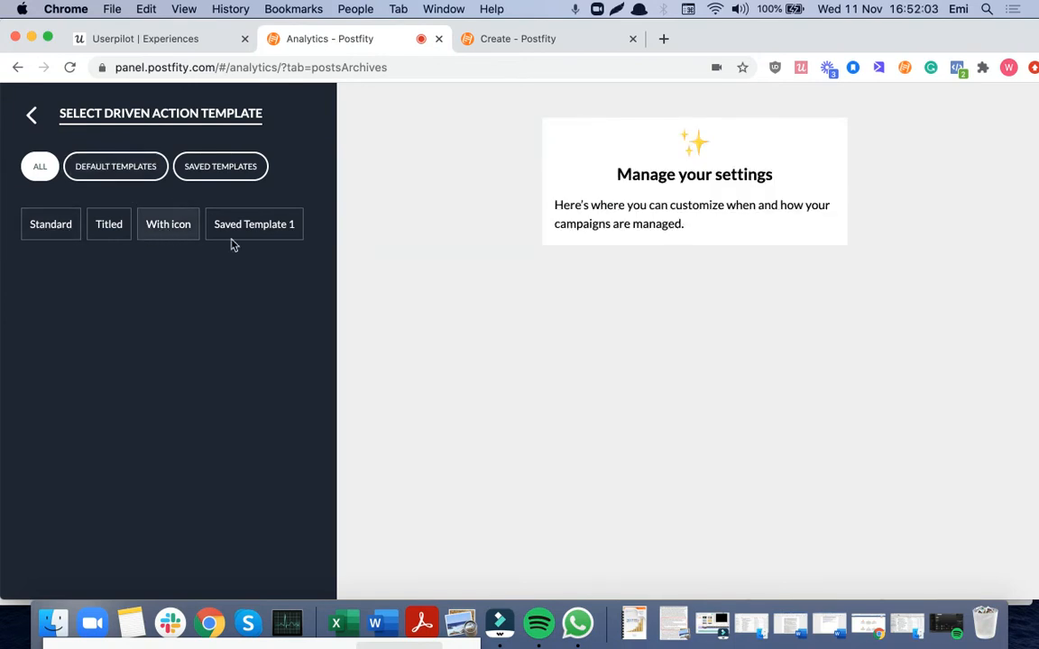
click(105, 230)
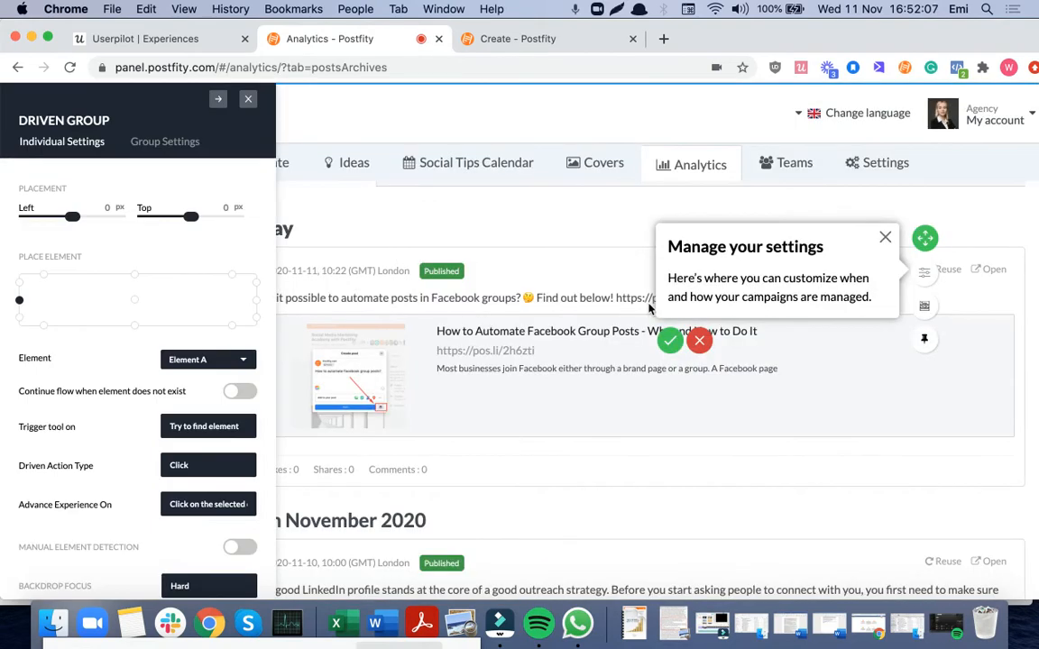
- Replace the driven action's title with "Click here" followed by a right-pointing hand emoji, and delete its body text
click(777, 248)
triple_click(776, 246)
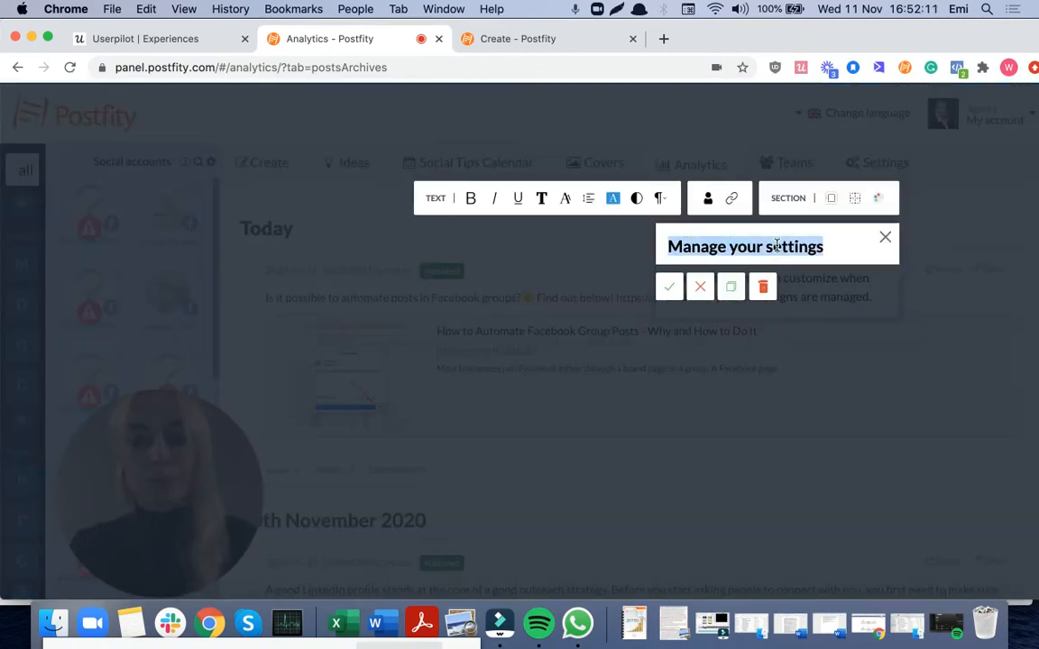
text(Click here)
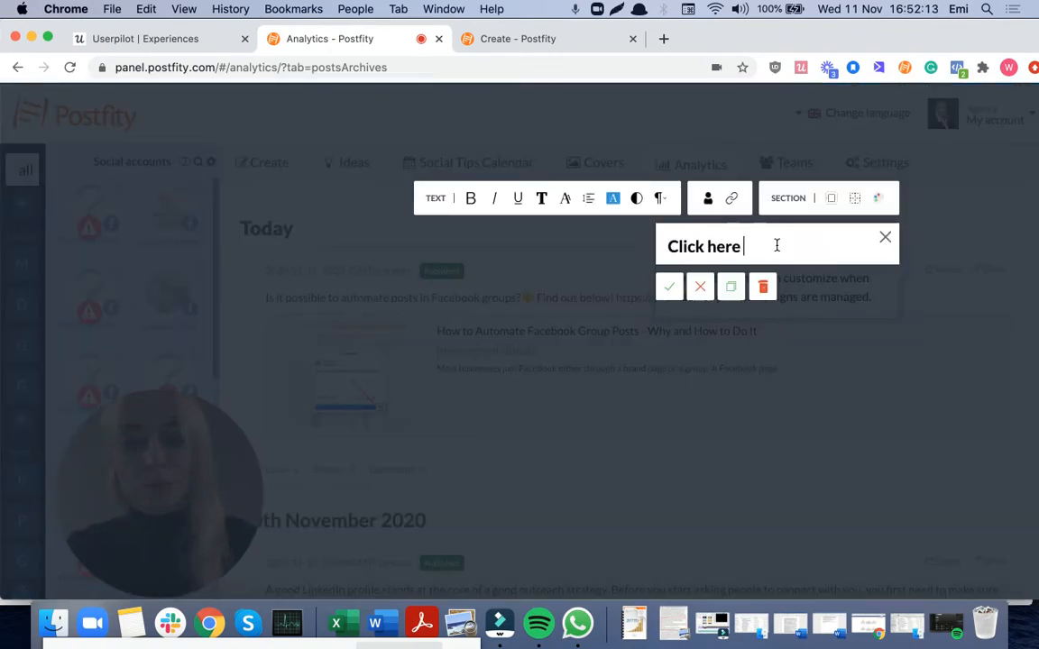
key(ctrl+super+space)
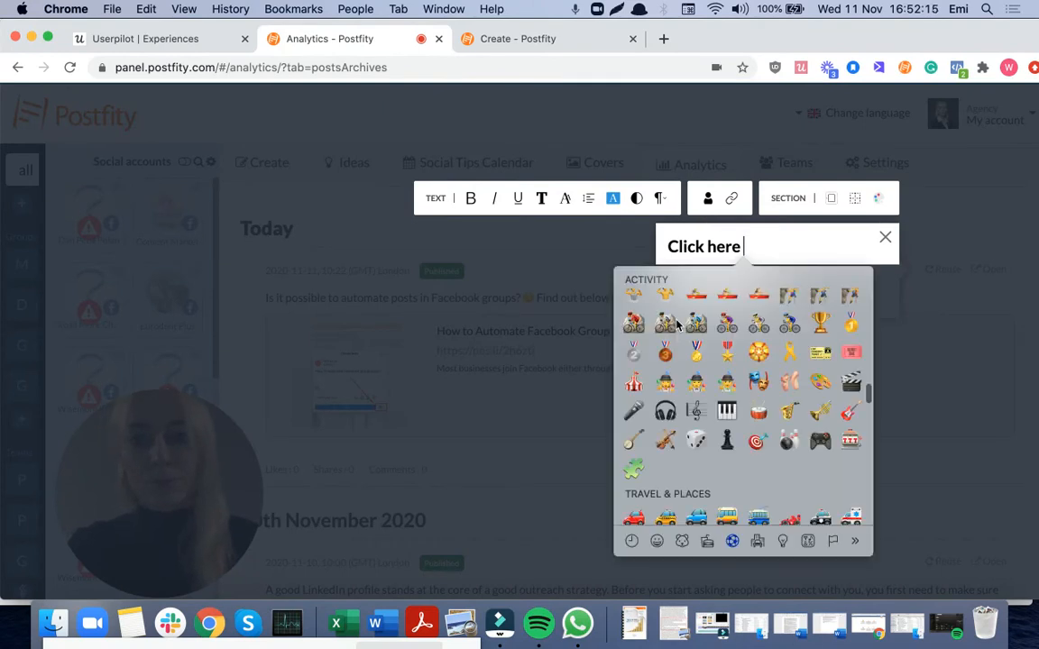
click(631, 541)
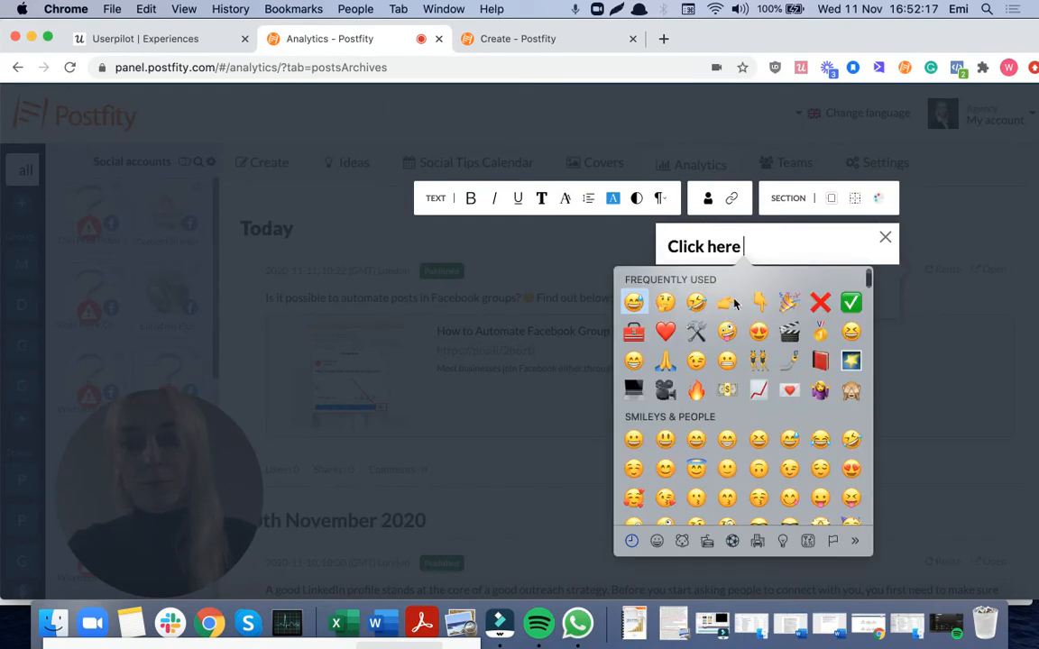
click(723, 308)
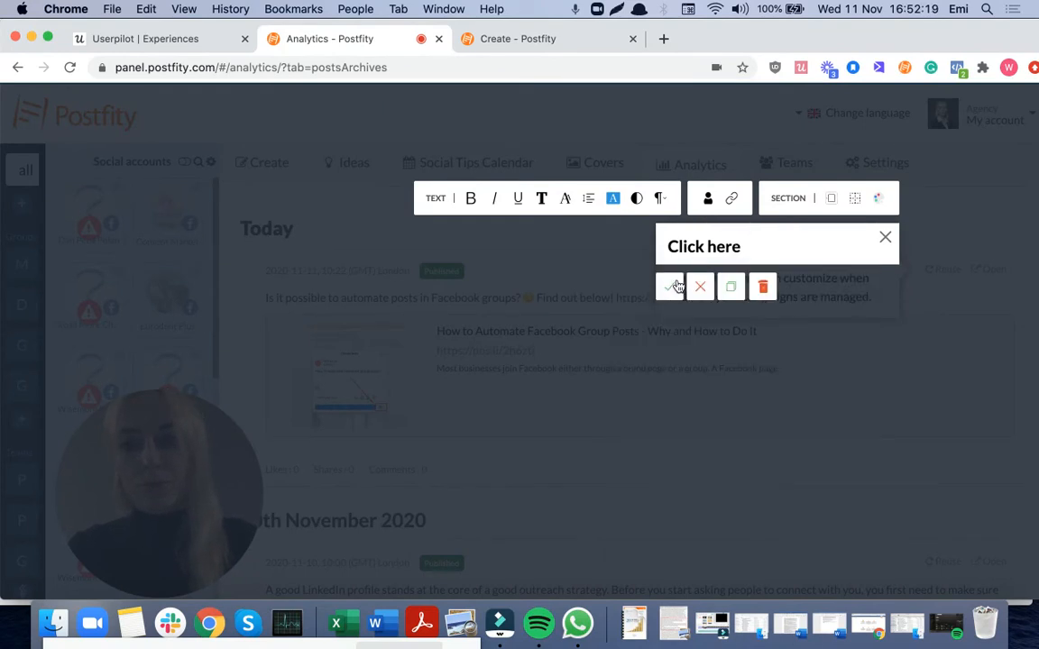
key(ctrl+super+space)
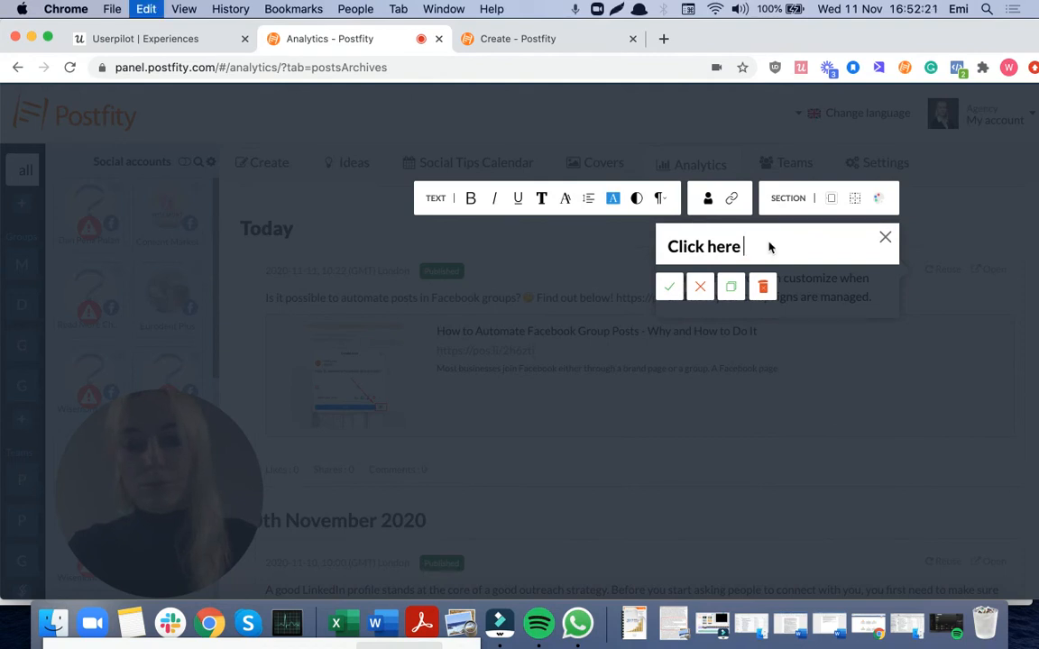
click(727, 303)
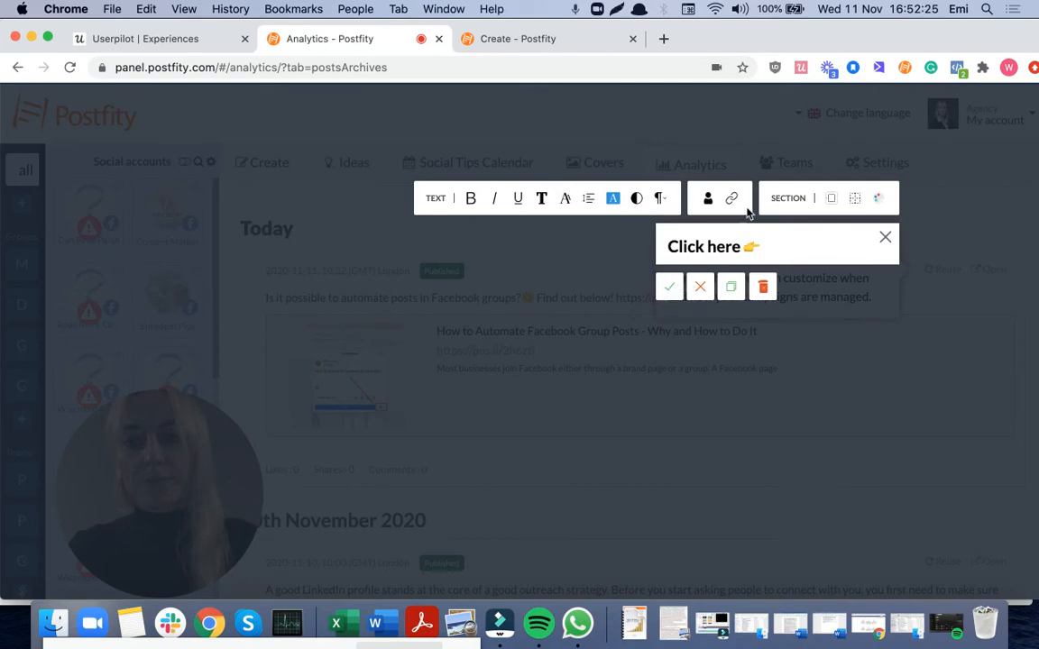
click(671, 286)
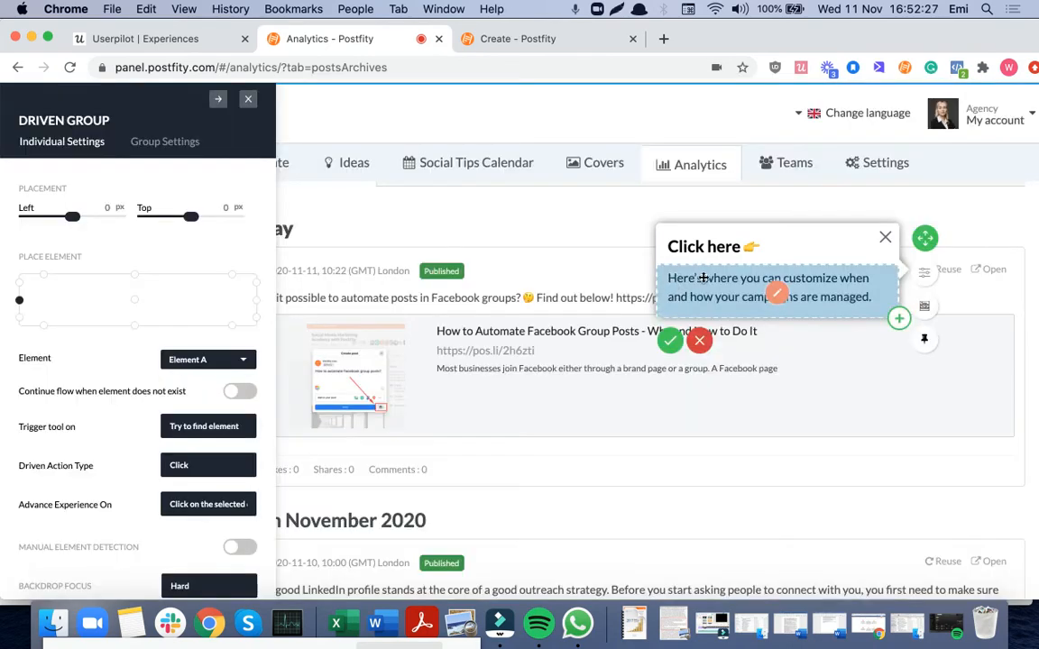
click(774, 293)
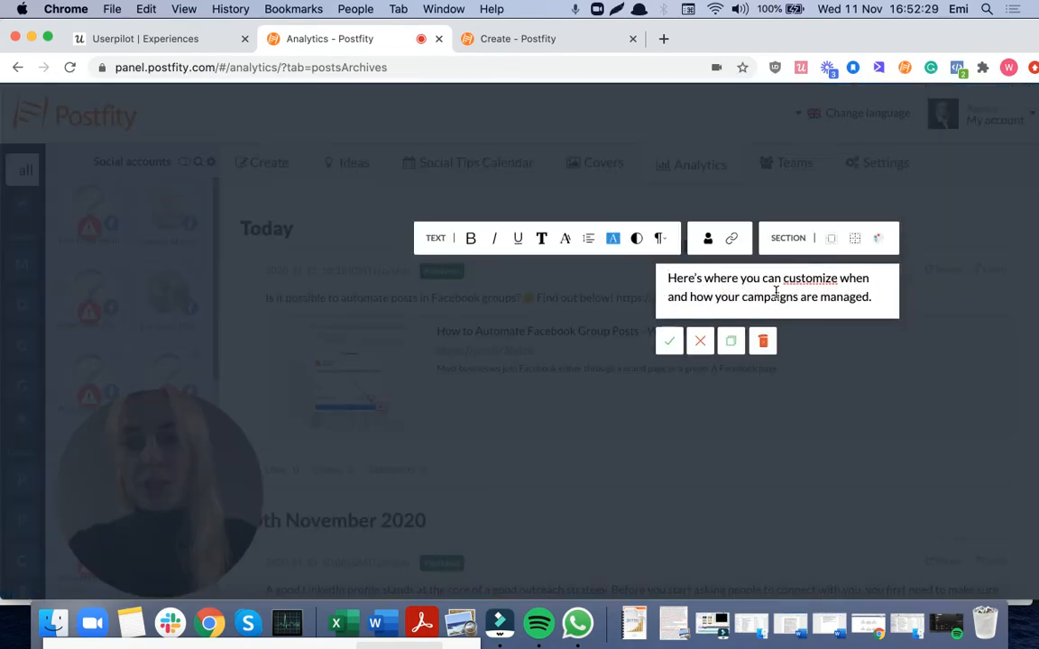
click(763, 341)
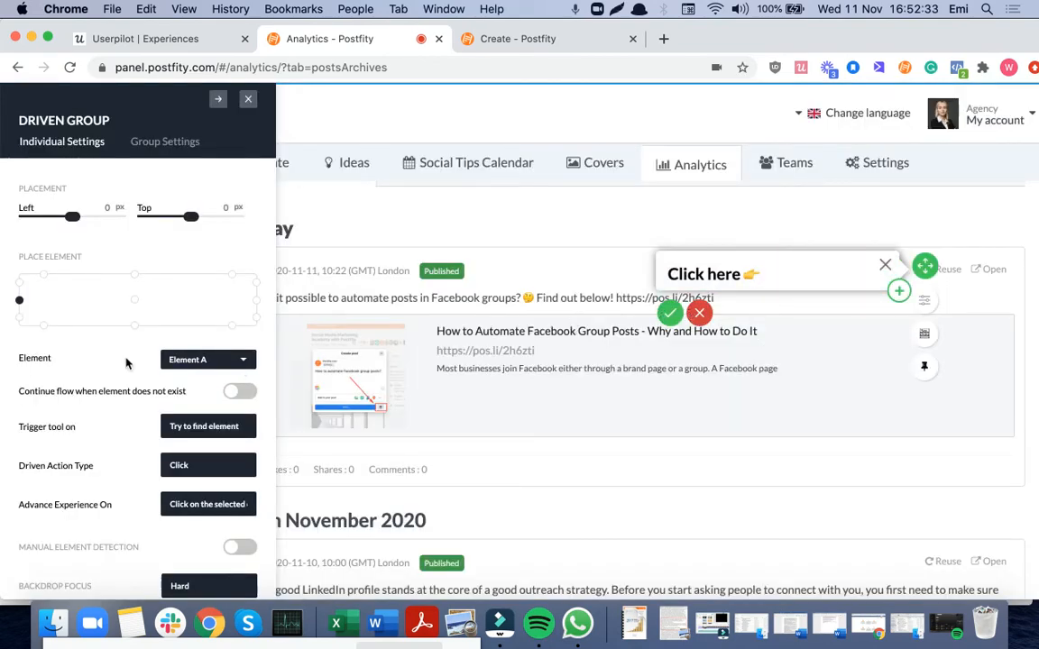
- Enable manual element detection for the driven action with a "Text include" condition of "reuse"
scroll(126, 363, down, 5)
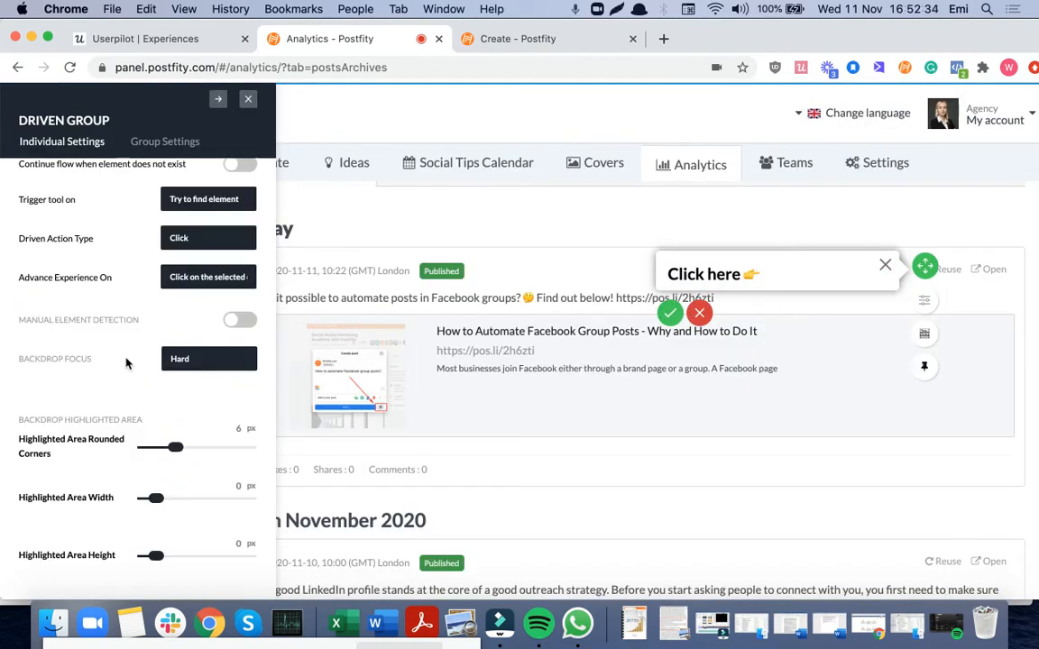
click(240, 321)
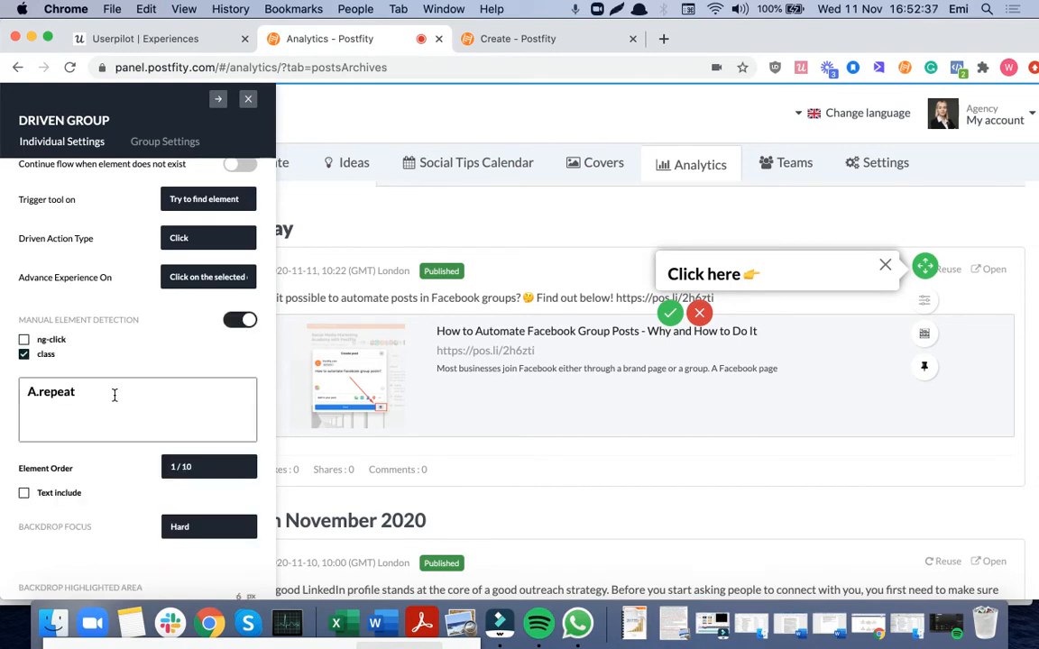
click(24, 494)
click(89, 520)
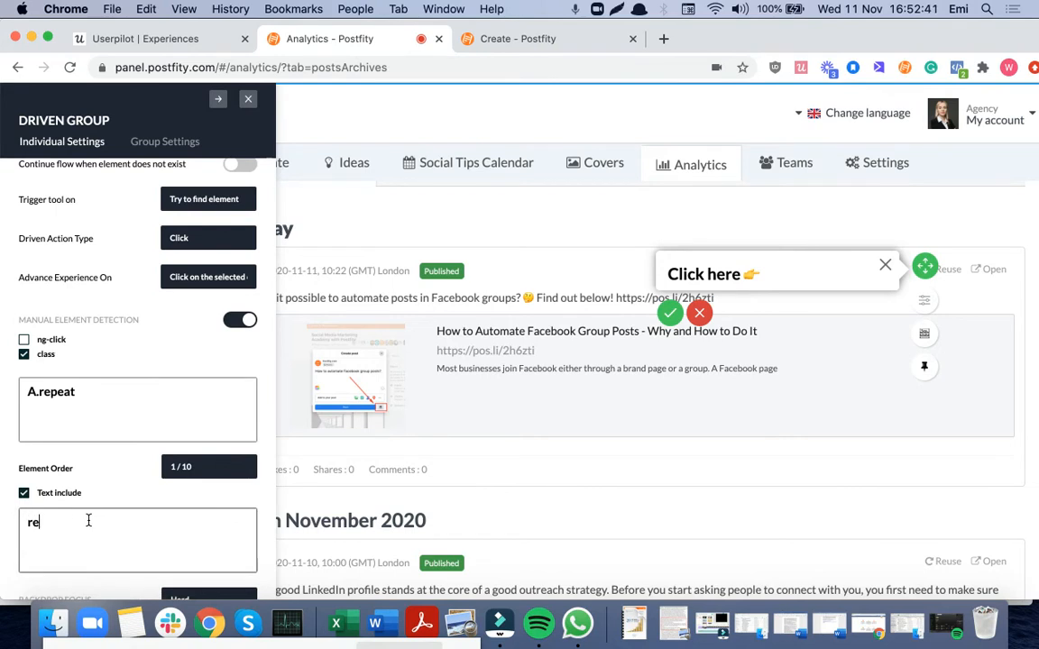
scroll(140, 437, down, 5)
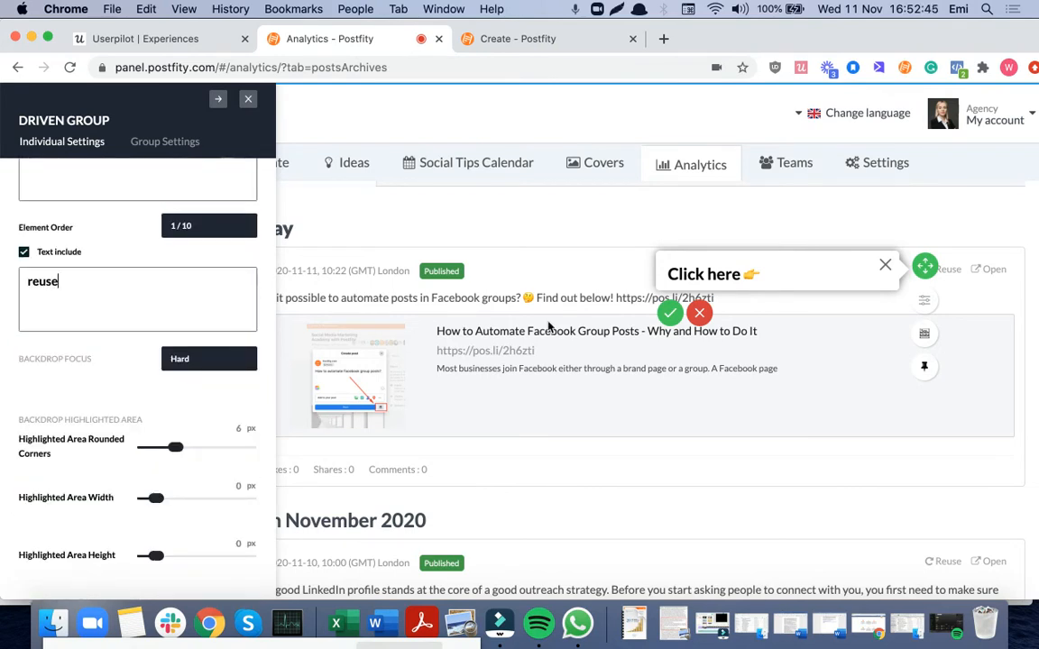
- Save the driven action and preview the experience from the slideout through the tooltip to the first post's Reuse link
click(669, 315)
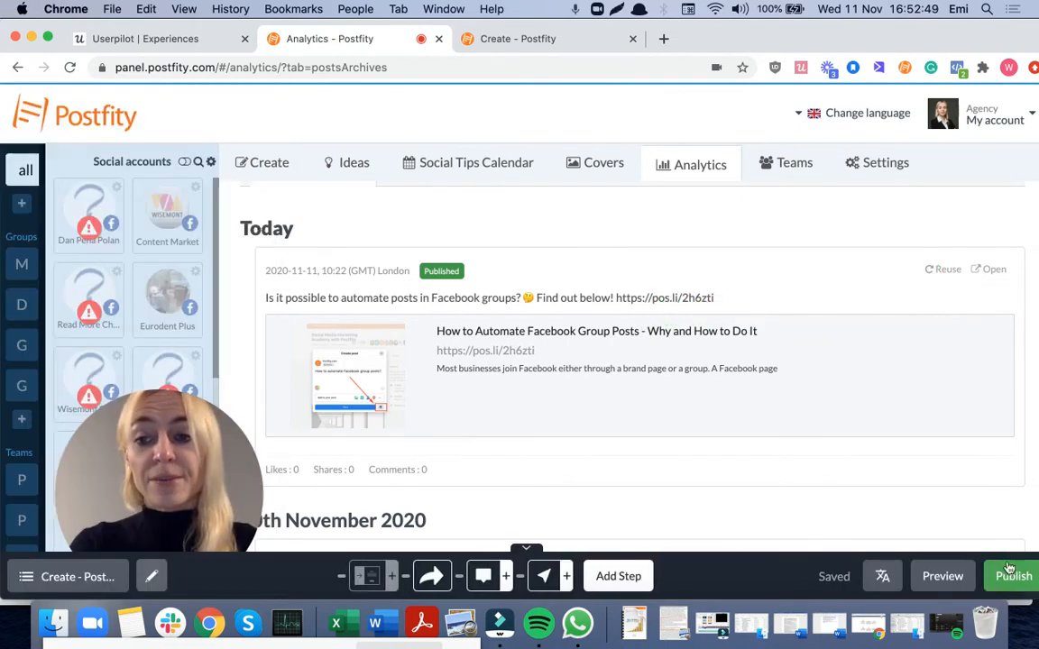
click(942, 577)
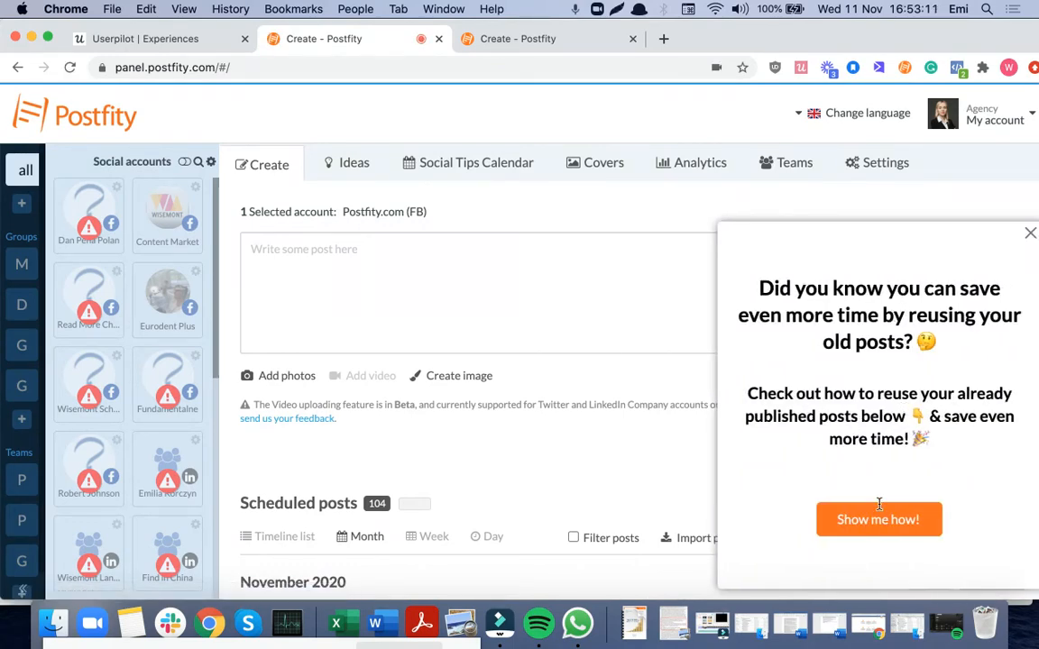
click(858, 521)
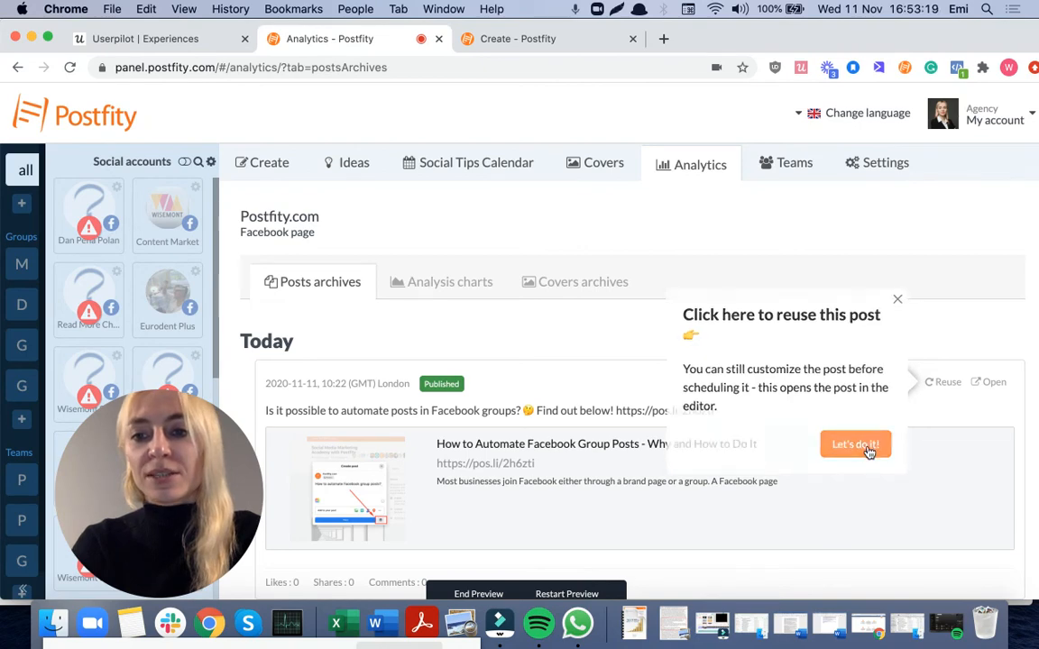
click(868, 447)
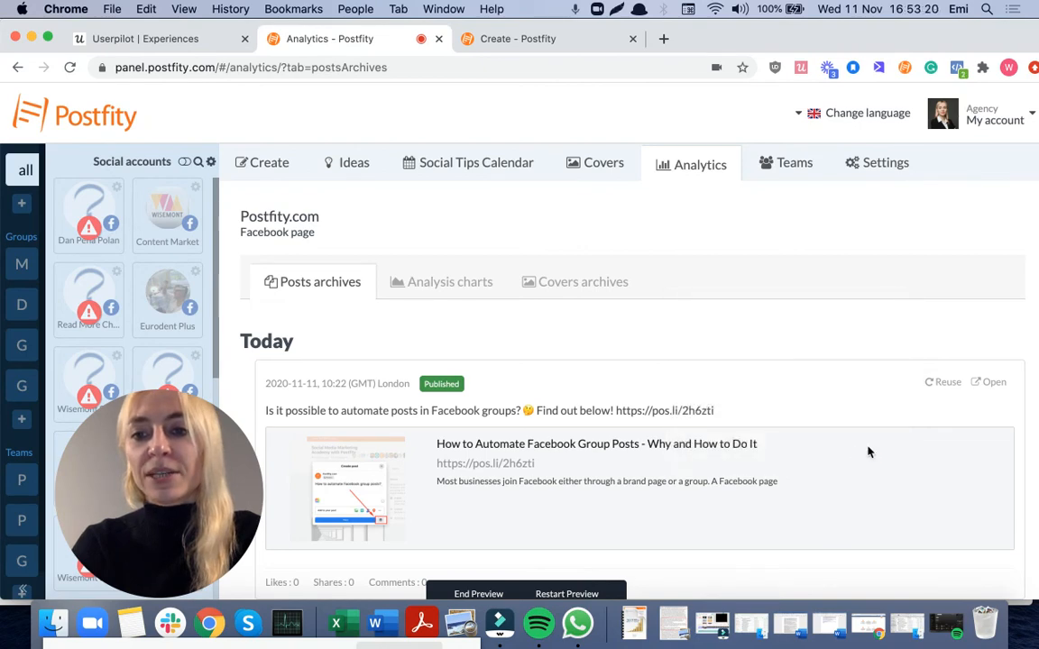
click(936, 386)
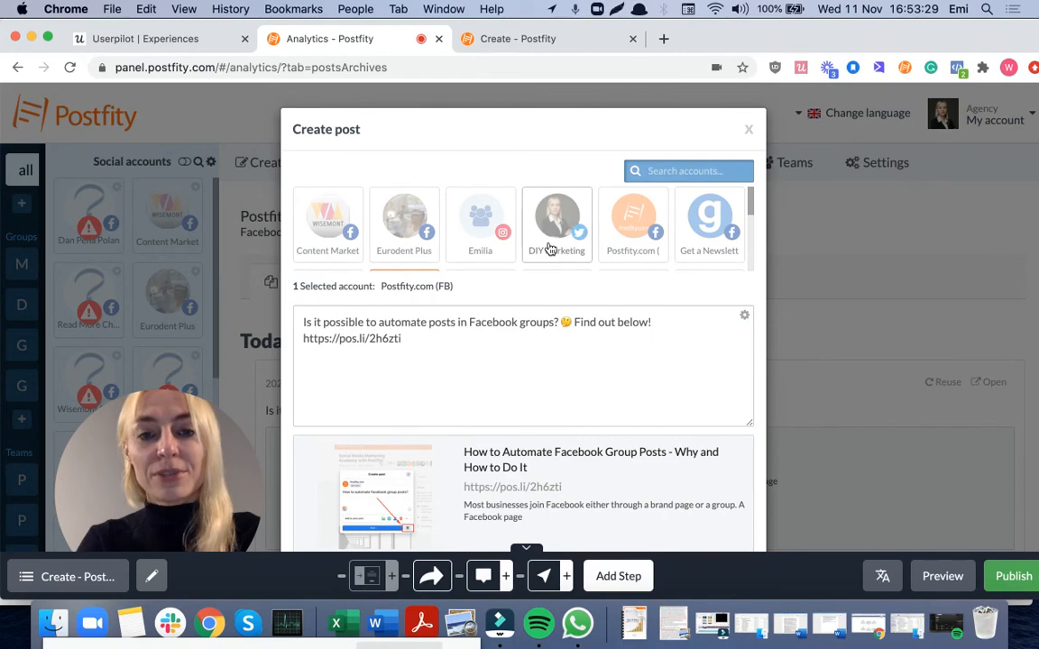
- Review the reused Facebook group post in the Create post dialog and schedule it using the Schedule option
scroll(391, 255, down, 5)
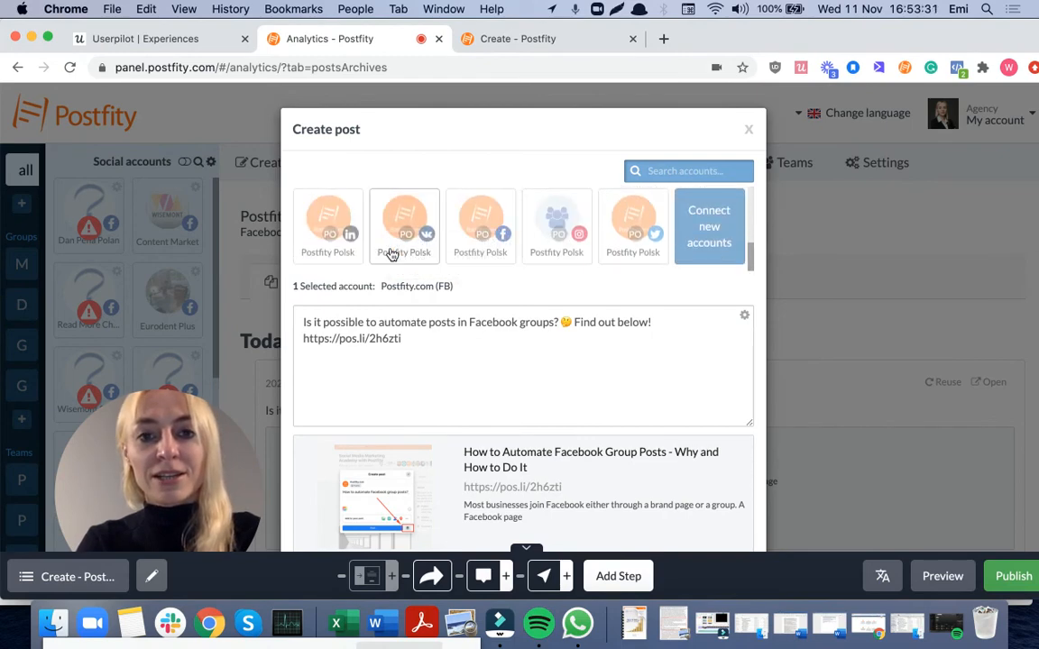
scroll(390, 255, down, 2)
scroll(609, 353, down, 5)
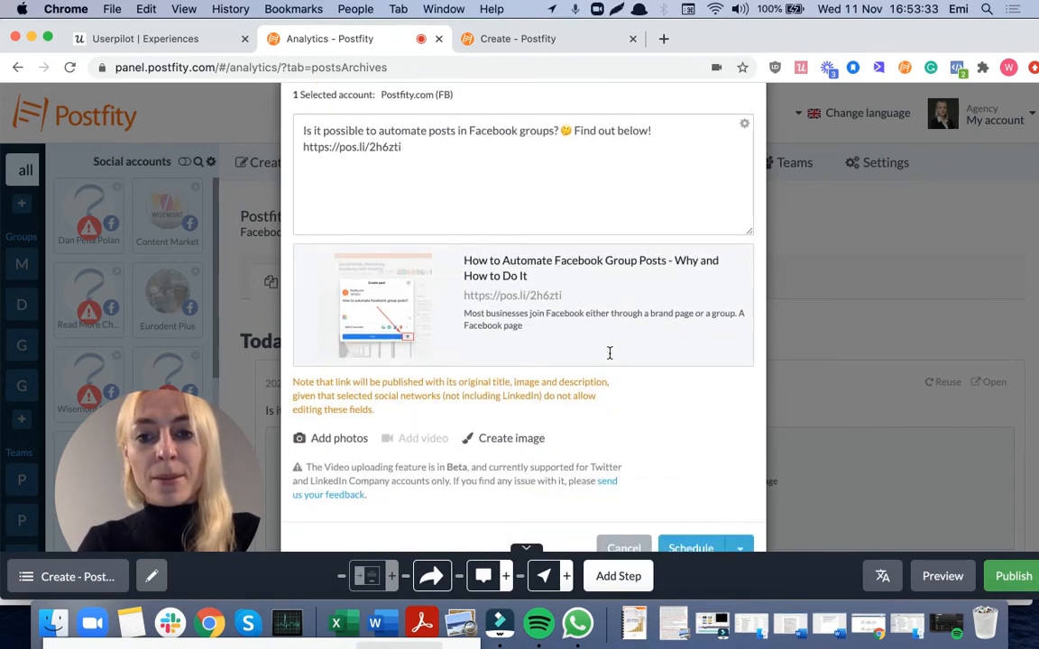
click(739, 546)
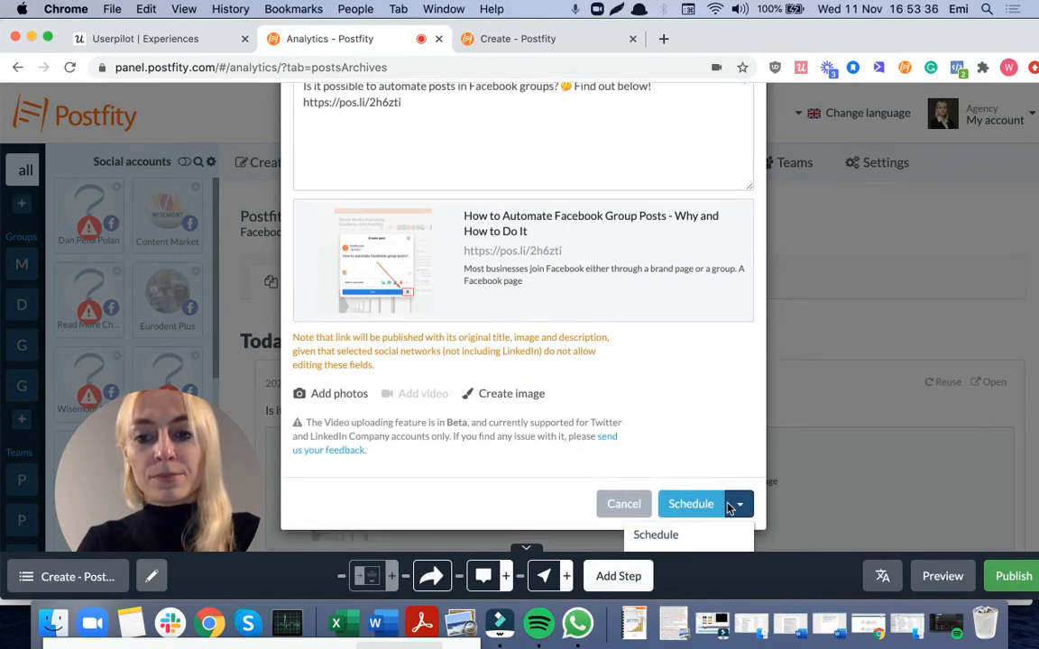
click(678, 535)
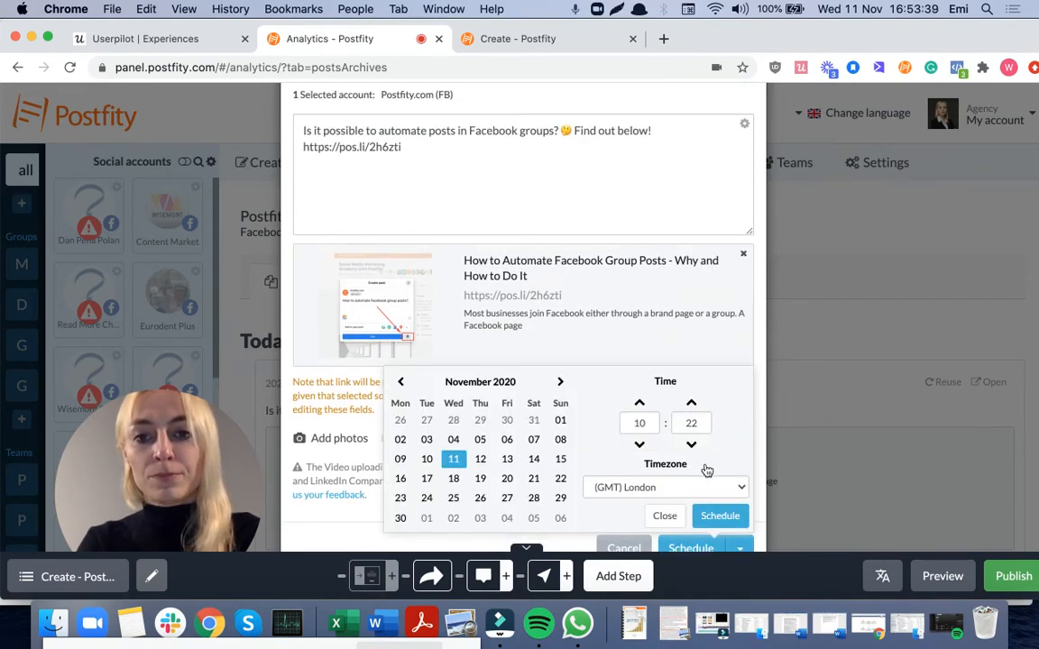
click(730, 518)
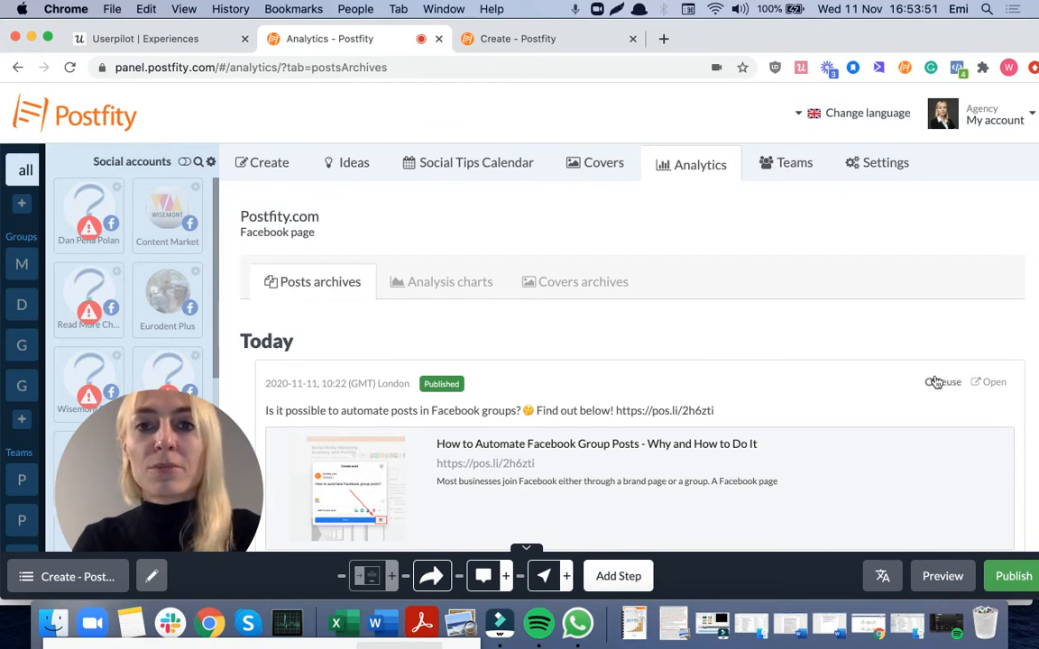
- Open the publish settings of the experience
right_click(1012, 586)
key(Escape)
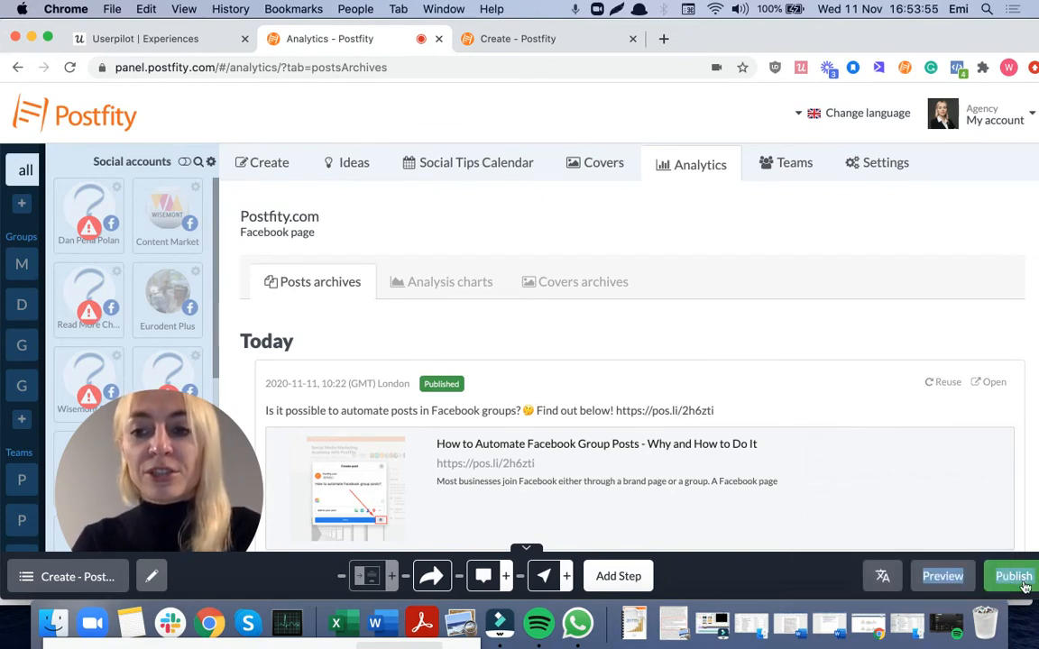
click(1013, 578)
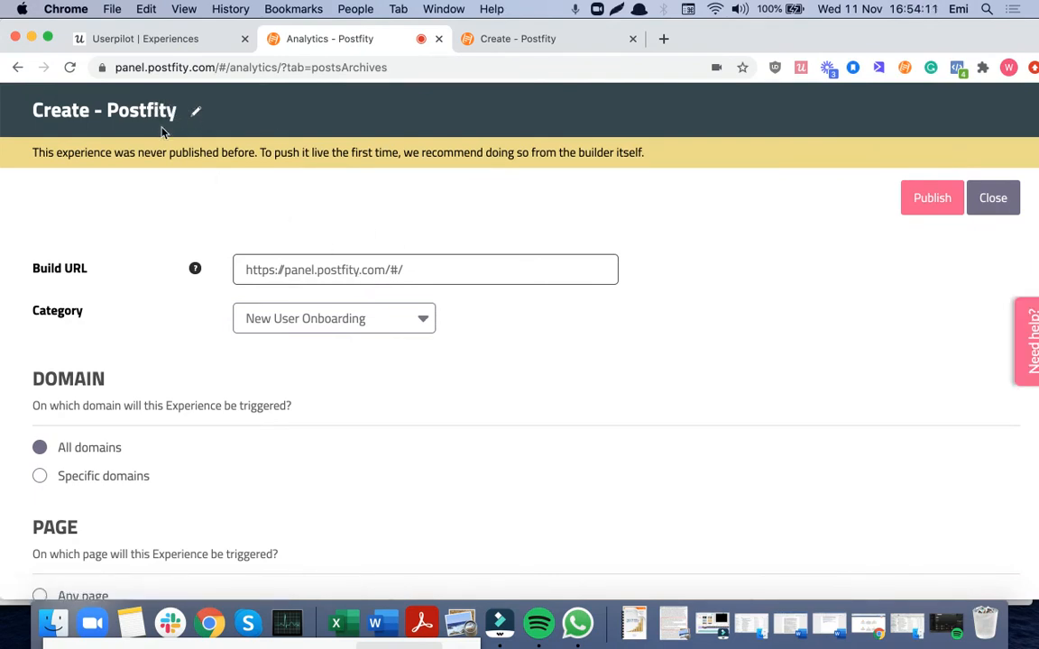
- Replace the experience title with "Using the reuse button in archives"
click(192, 118)
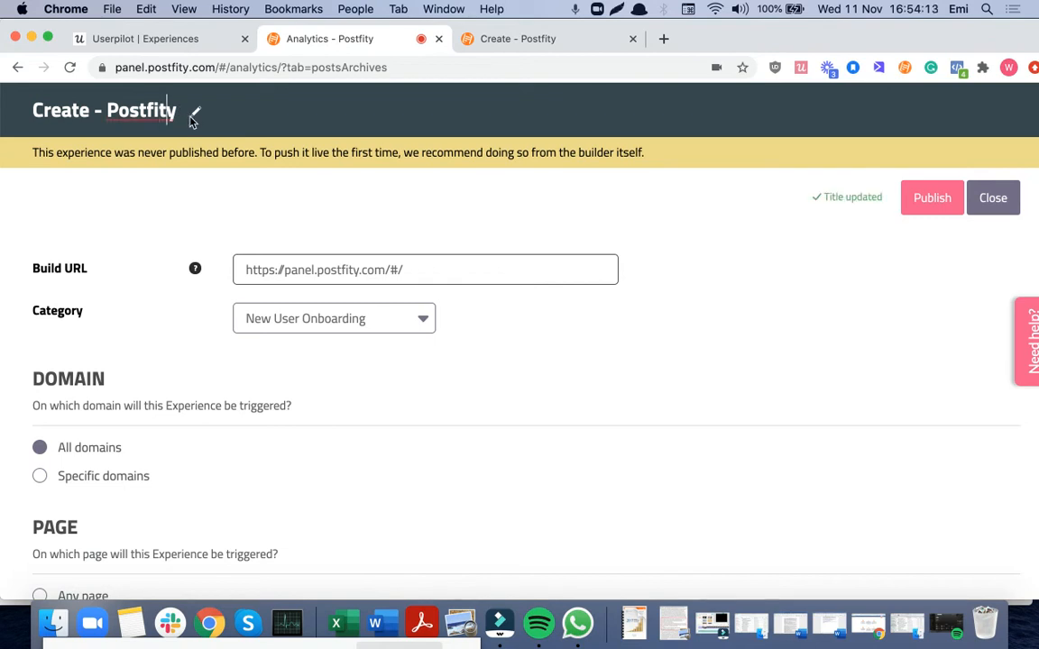
key(BackSpace)
key(BackSpace)
key(BackSpace)
key(BackSpace)
key(BackSpace)
key(BackSpace)
key(BackSpace)
key(BackSpace)
key(BackSpace)
key(BackSpace)
key(BackSpace)
key(BackSpace)
key(BackSpace)
key(BackSpace)
key(BackSpace)
key(BackSpace)
key(BackSpace)
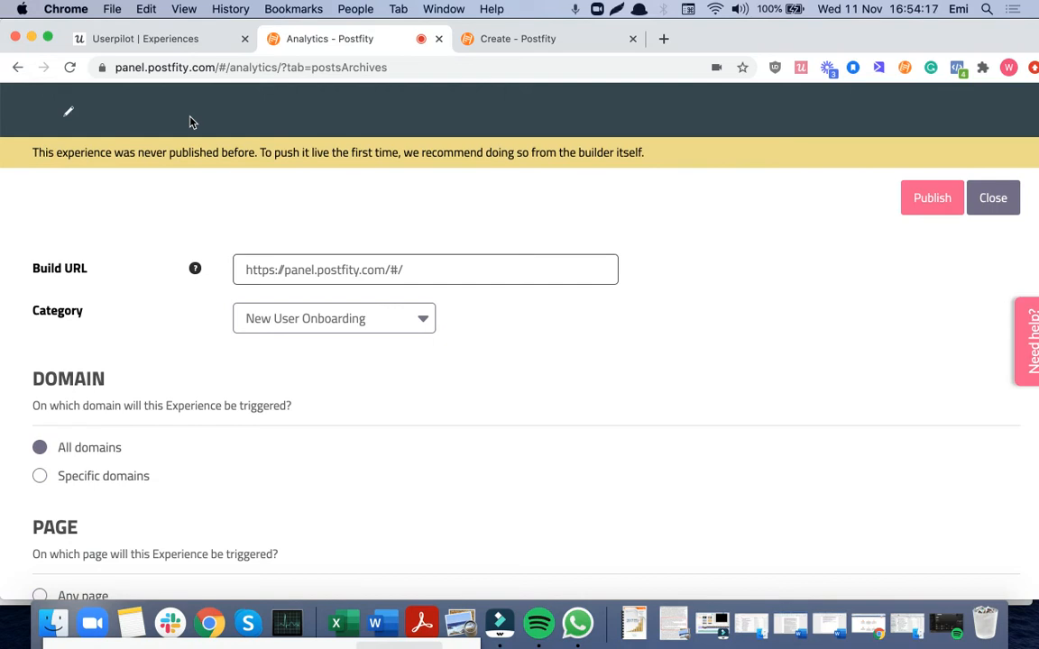
text(Using)
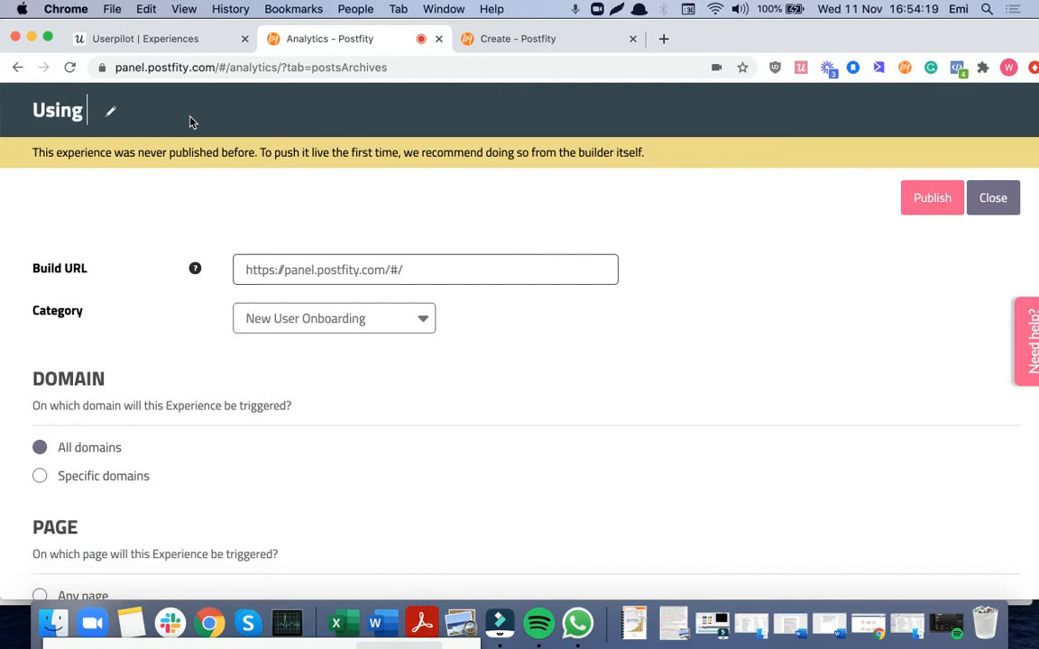
text( the reuse b)
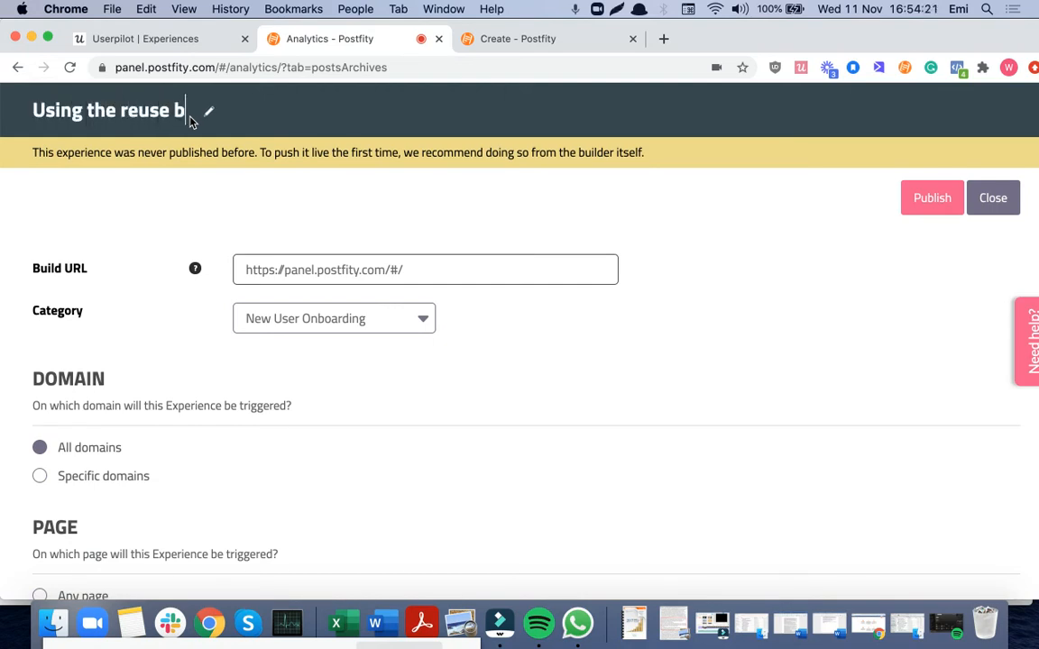
text(utton in)
key(BackSpace)
key(BackSpace)
text(on in archiv)
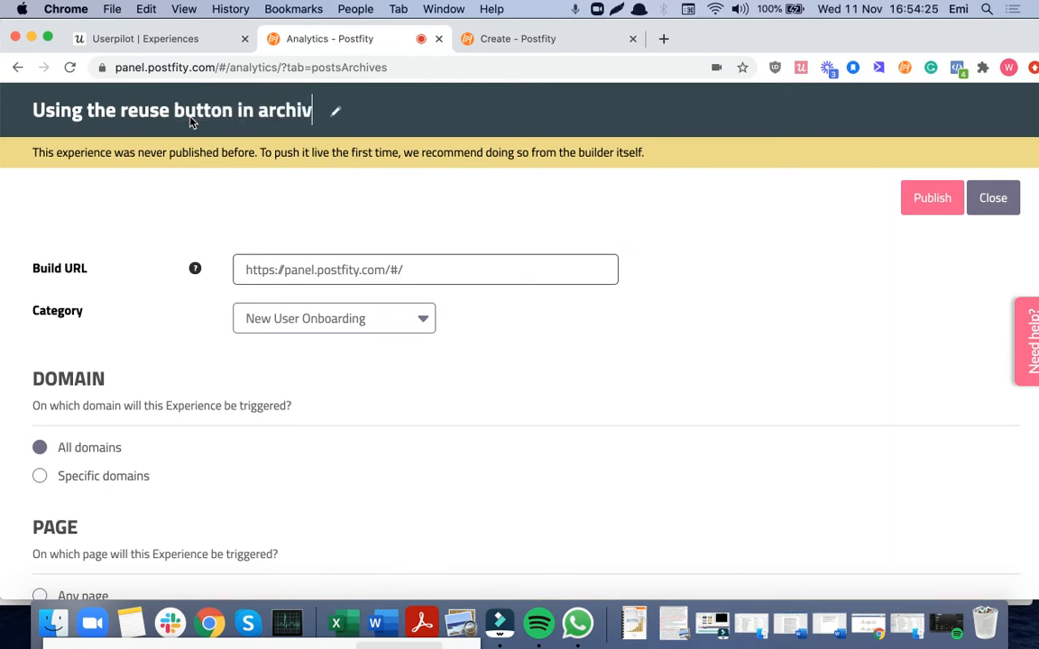
text(es)
- Reword the start of the experience title so it reads "Push the users to use the reuse button in archives"
text(Push )
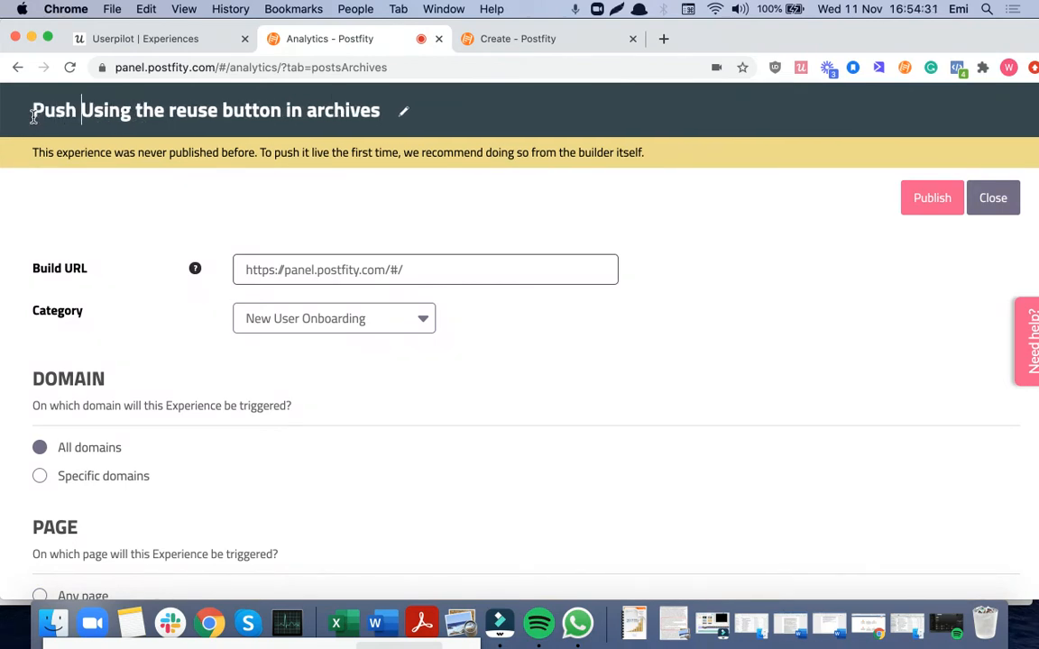
text(the users )
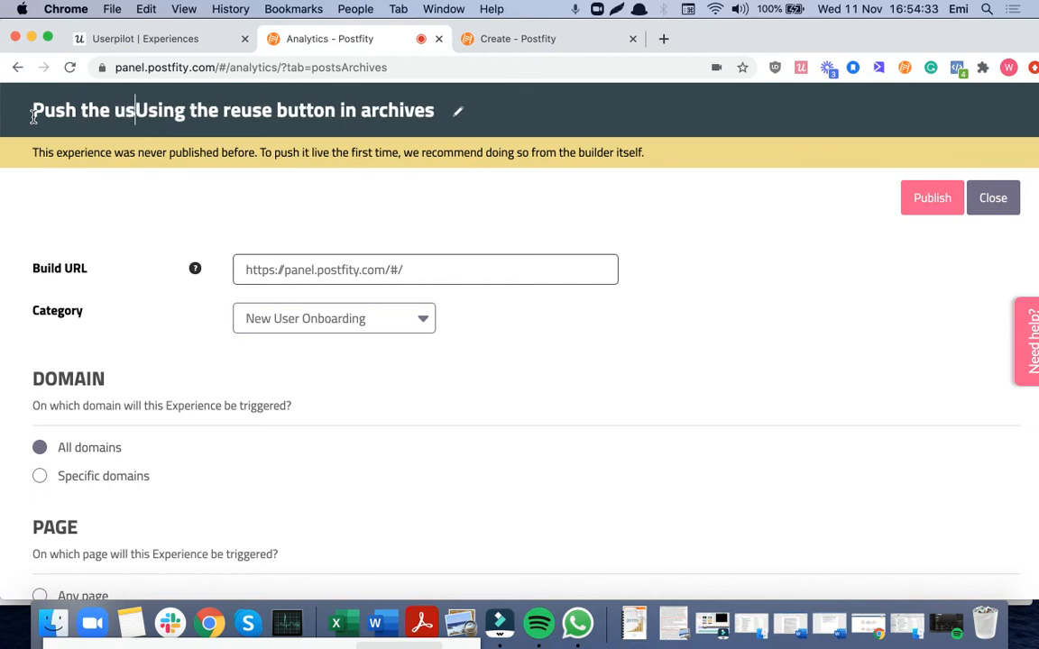
text(to)
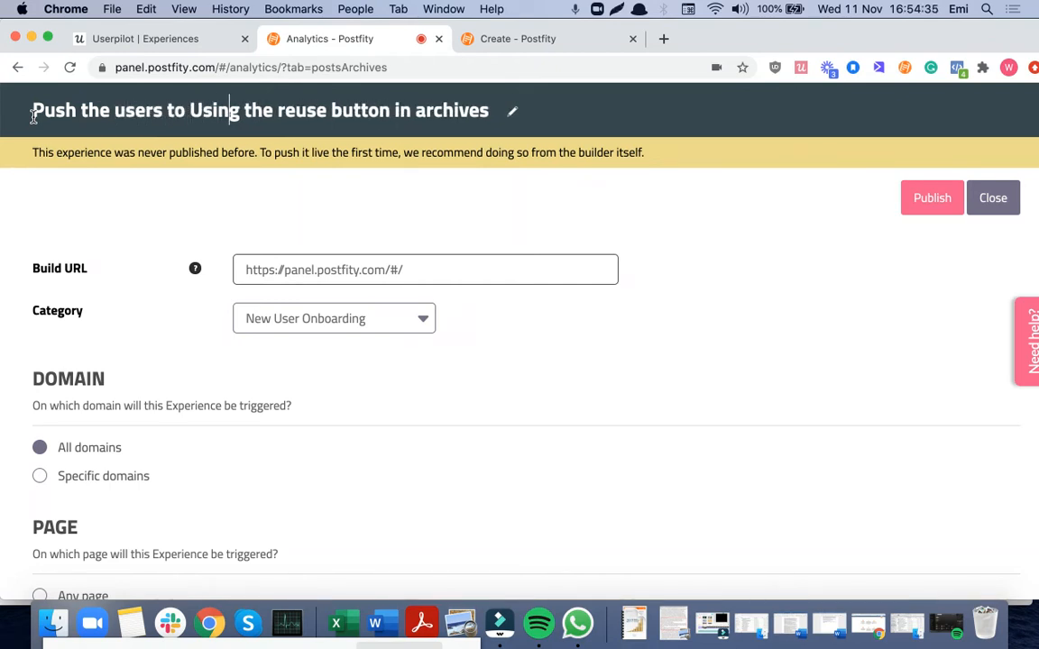
key(BackSpace)
key(BackSpace)
key(BackSpace)
key(BackSpace)
key(BackSpace)
text(use)
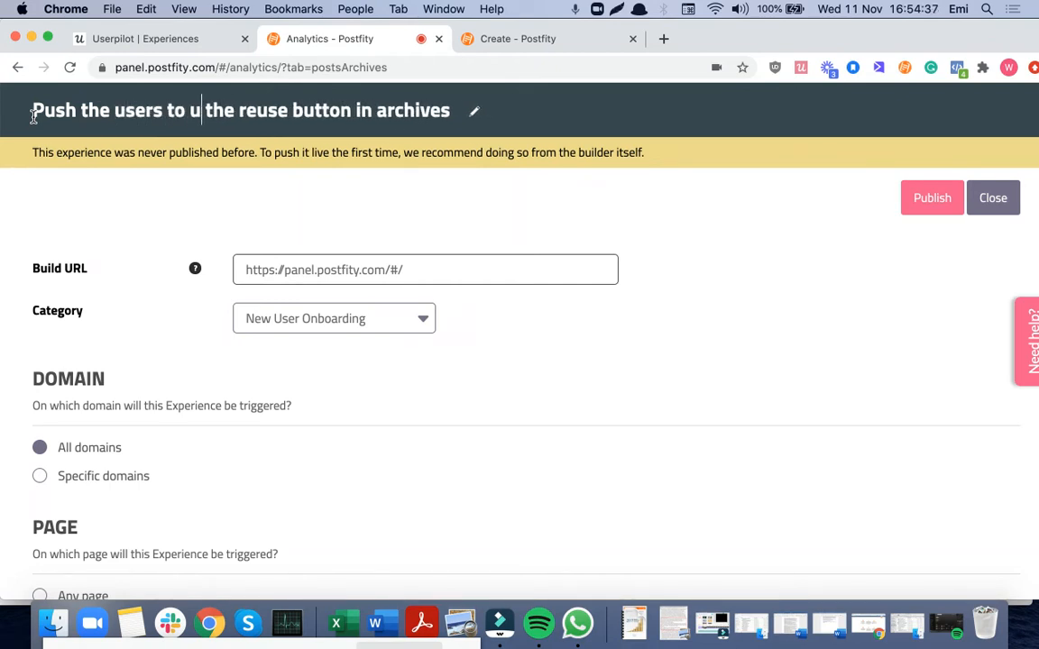
- Restrict the audience to users that match specific conditions and add a User identification condition
scroll(123, 259, down, 4)
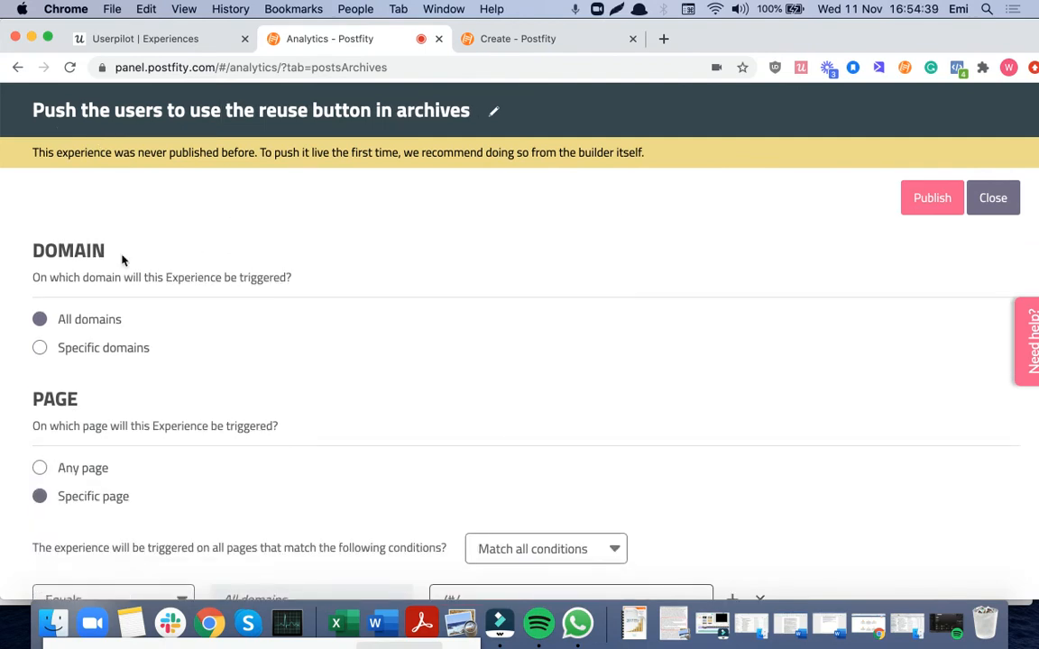
scroll(122, 260, down, 5)
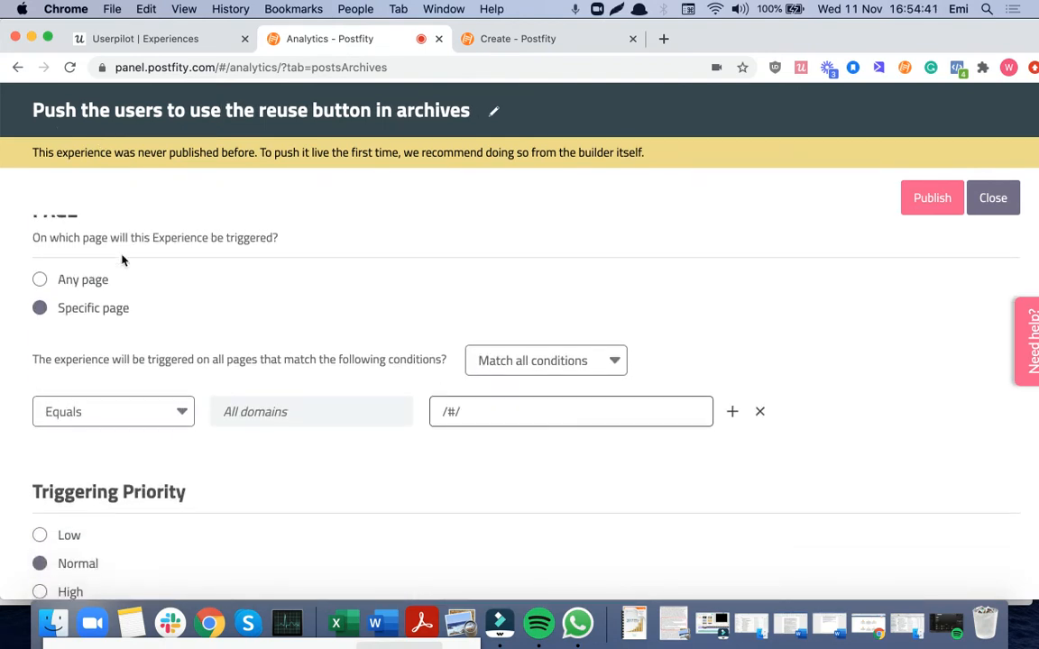
scroll(122, 260, down, 3)
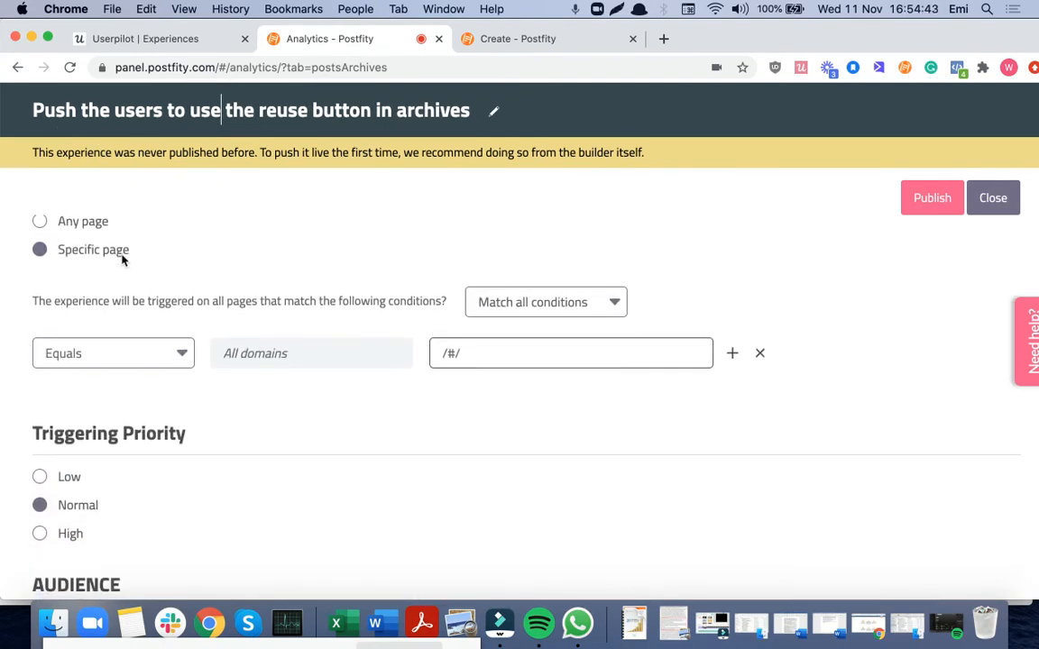
scroll(123, 260, down, 4)
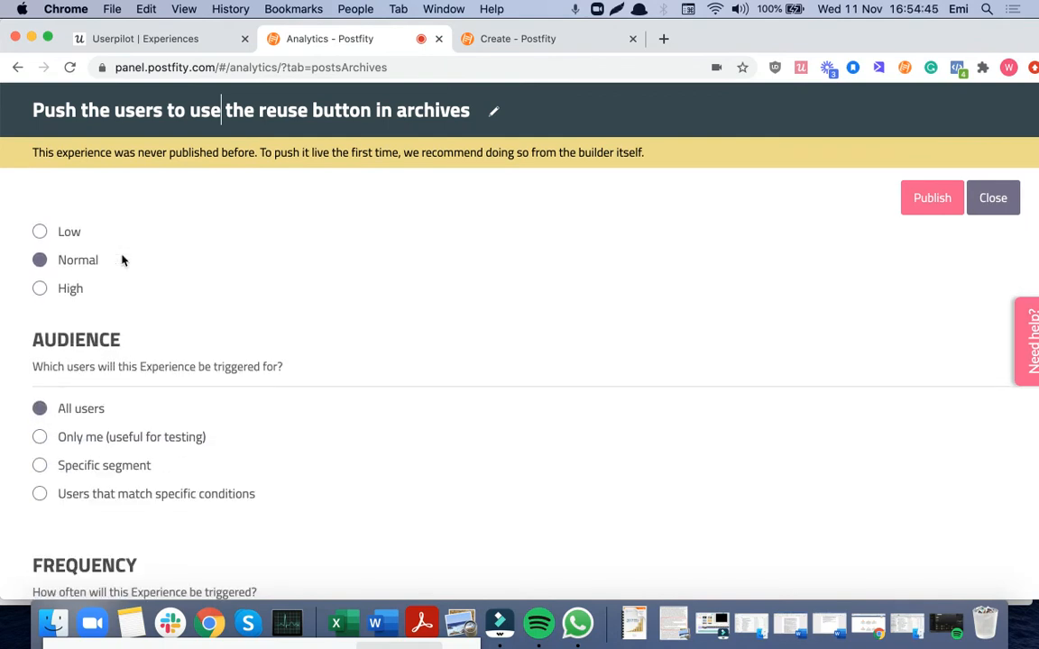
scroll(123, 260, down, 1)
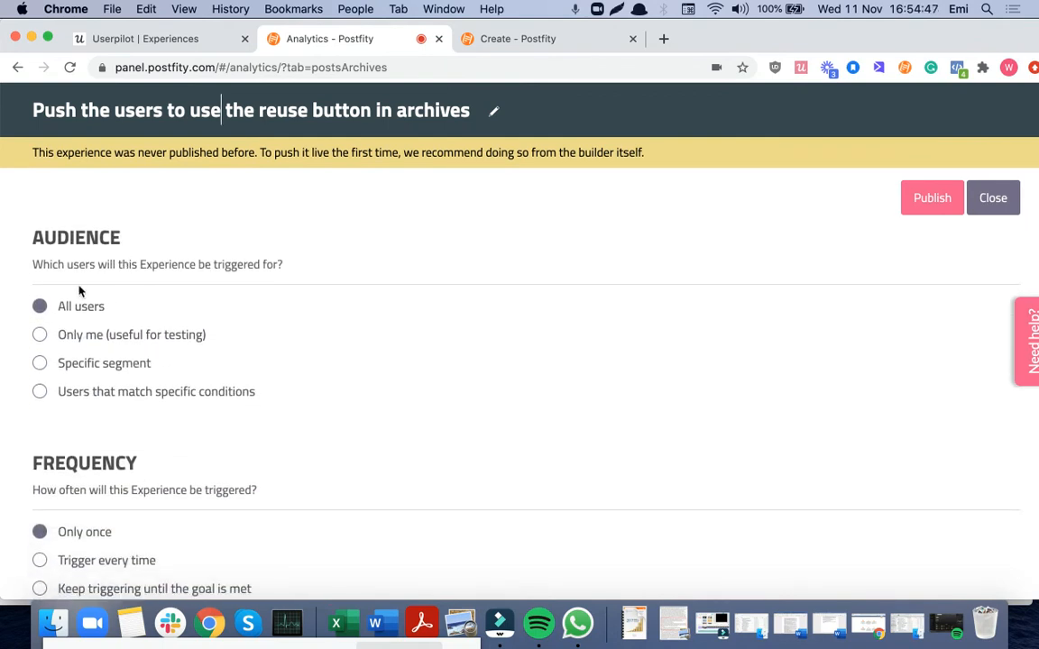
click(39, 392)
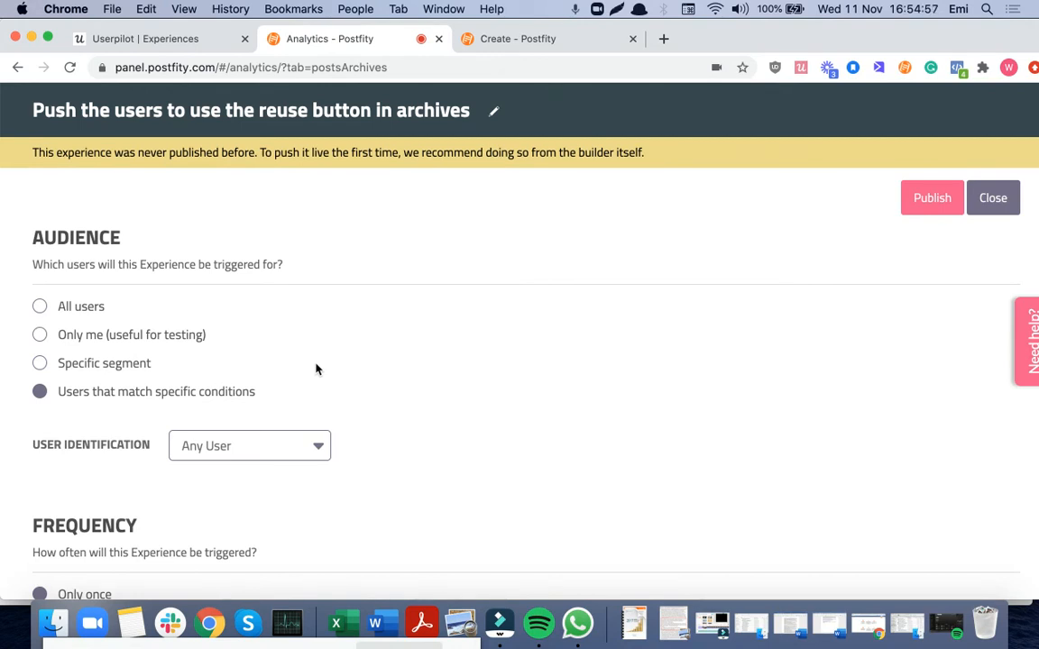
click(305, 456)
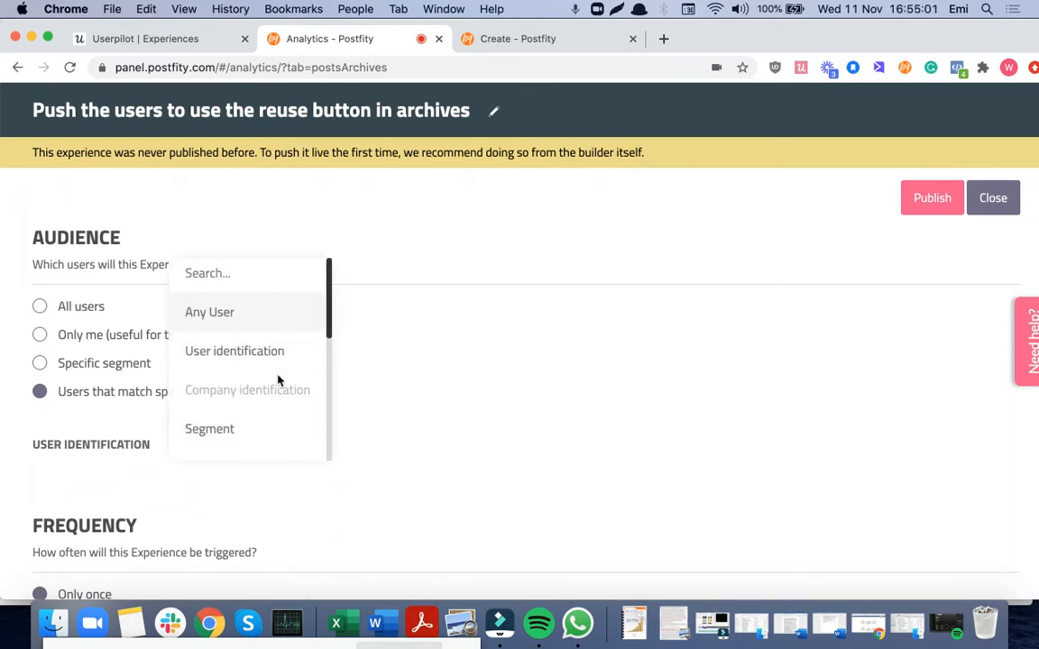
scroll(270, 352, down, 1)
click(266, 336)
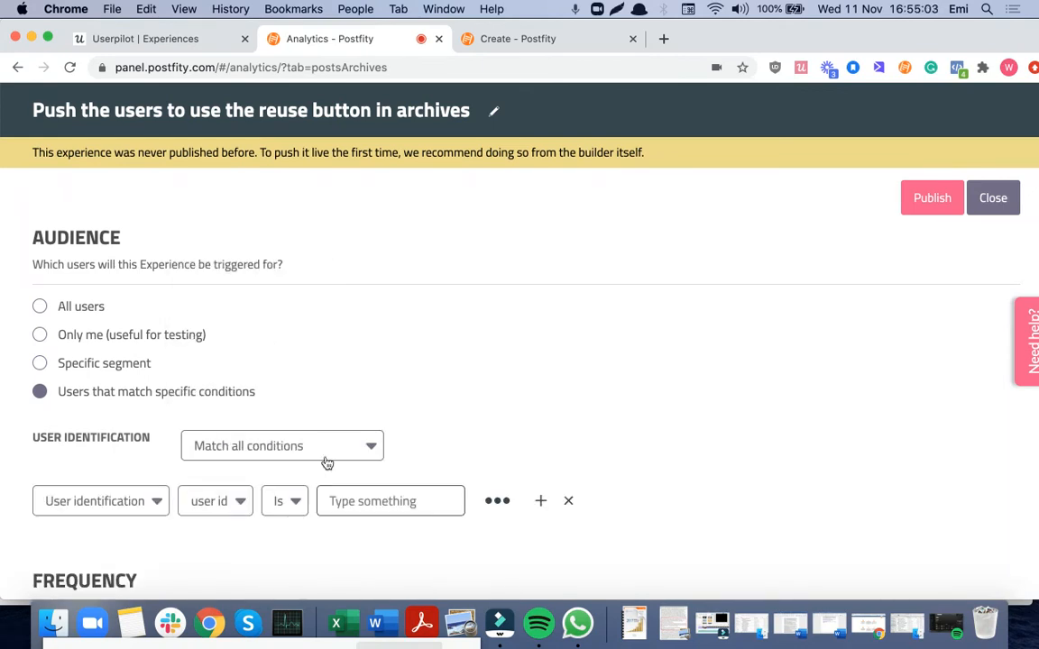
- Set the audience condition to users who signed up More Than 50 days ago
click(228, 505)
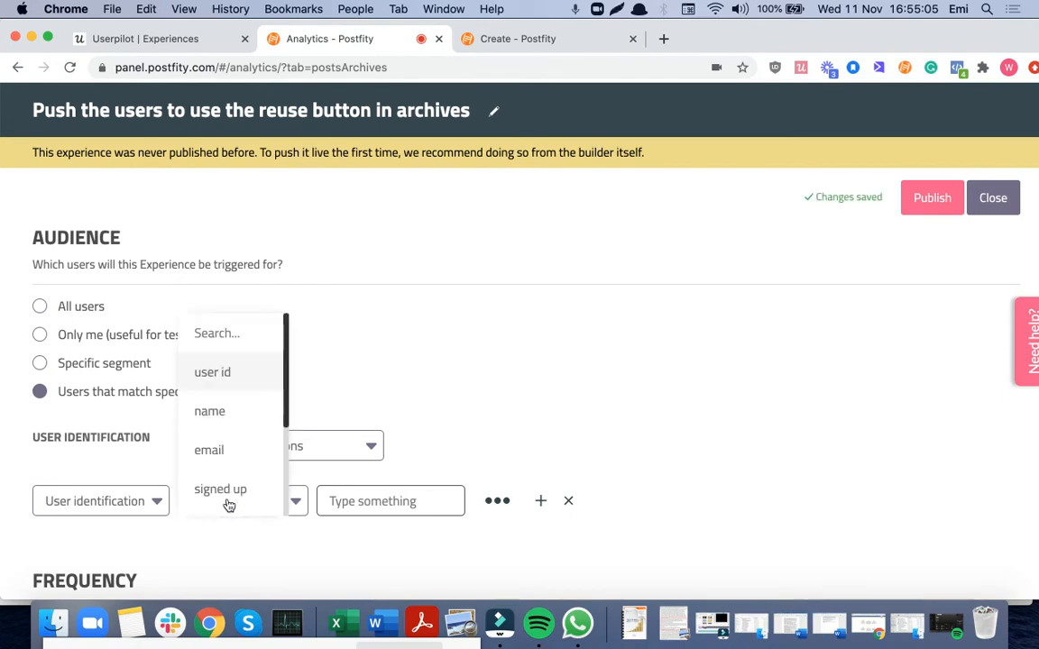
click(228, 491)
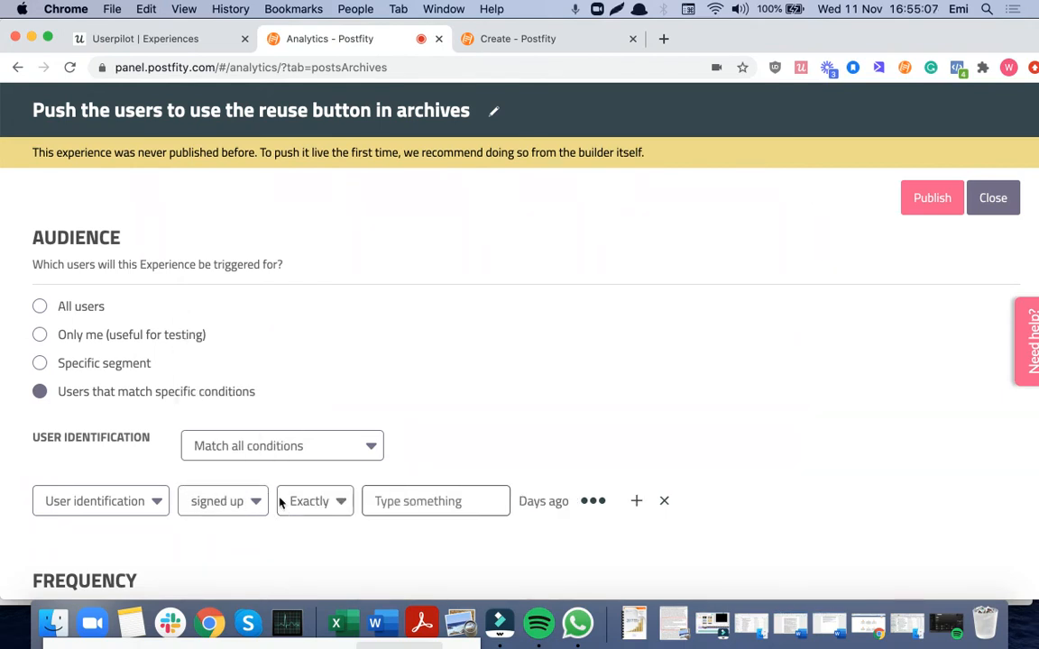
click(307, 503)
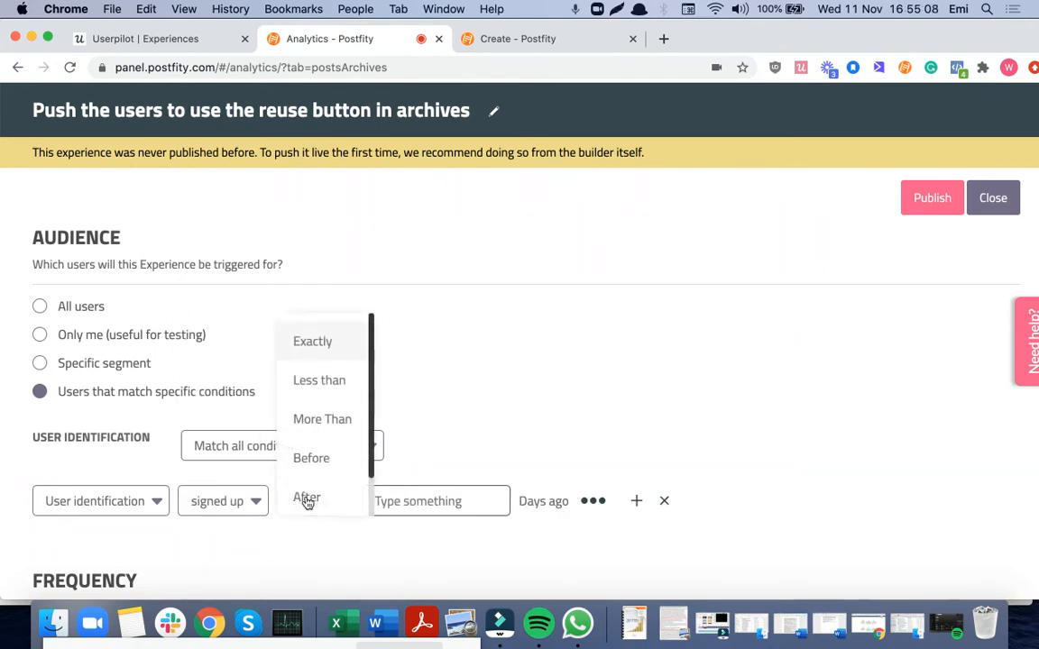
drag(312, 431, 326, 442)
click(324, 424)
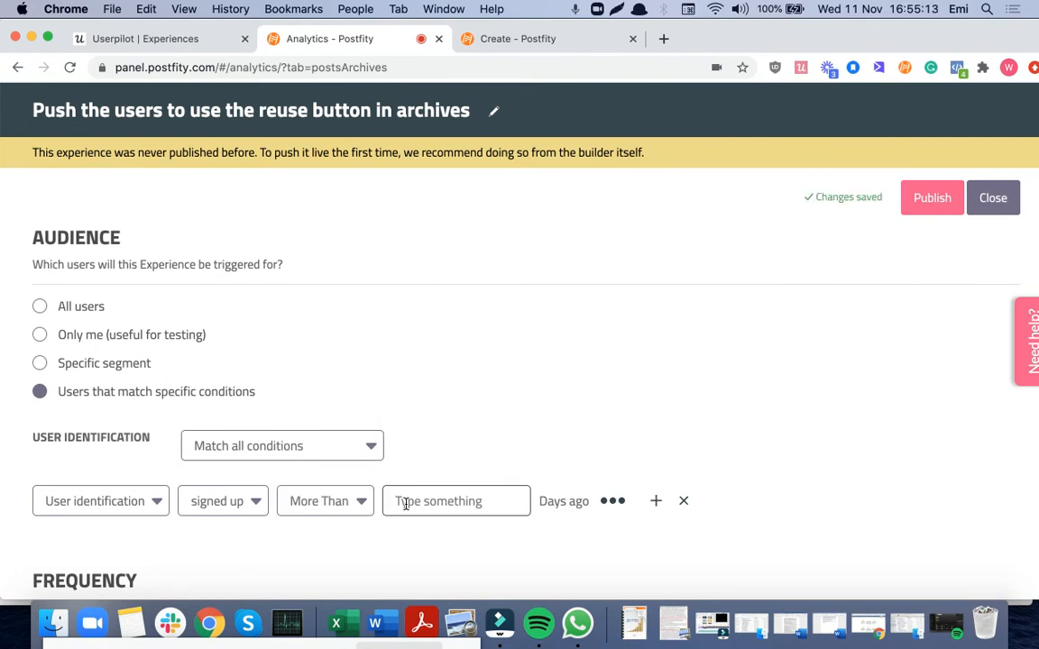
text(50)
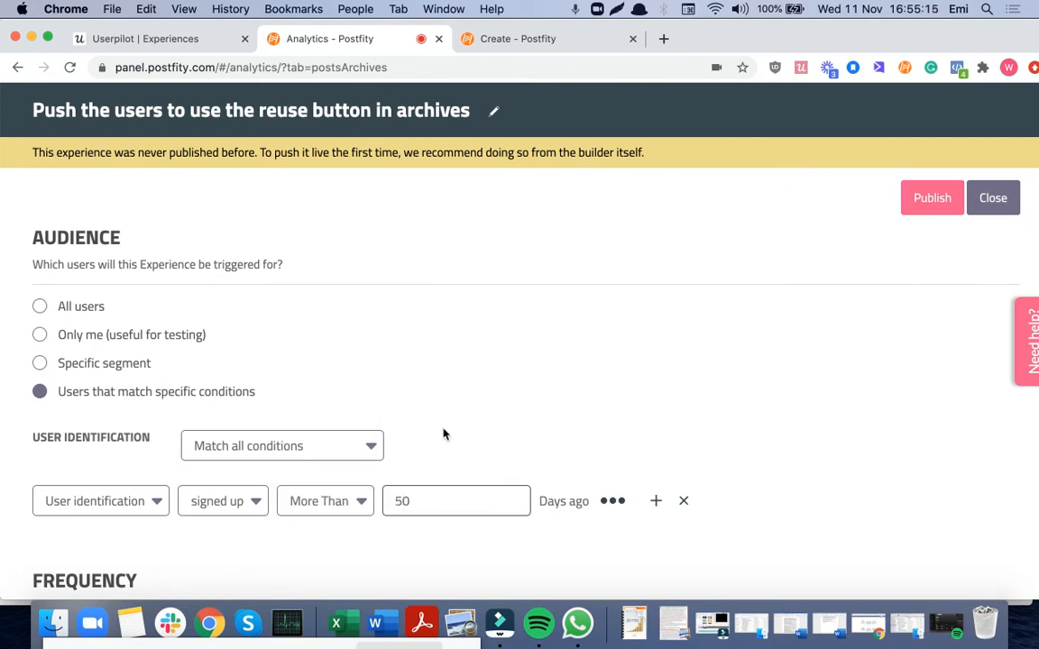
triple_click(443, 435)
scroll(443, 433, down, 3)
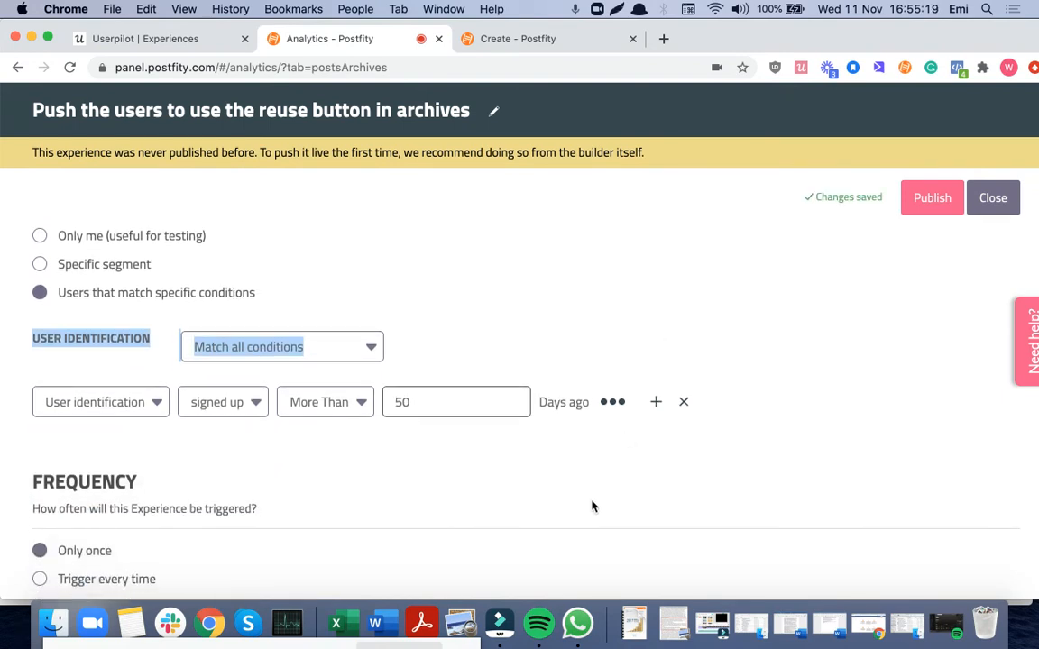
- Add a second User identification condition to the audience, based on app language
click(419, 631)
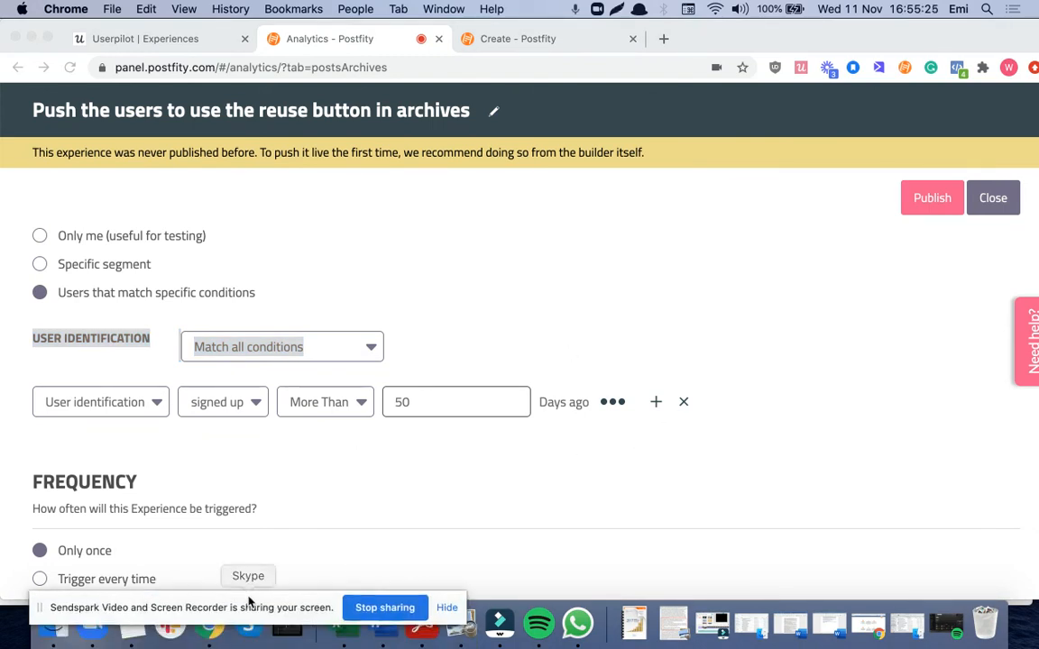
click(656, 404)
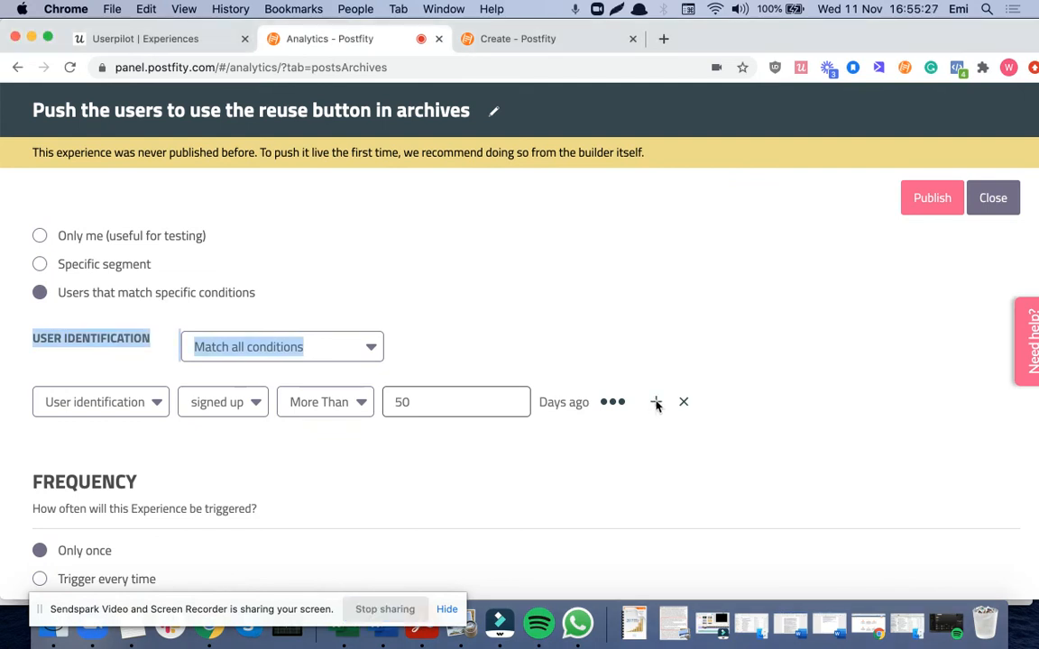
click(657, 405)
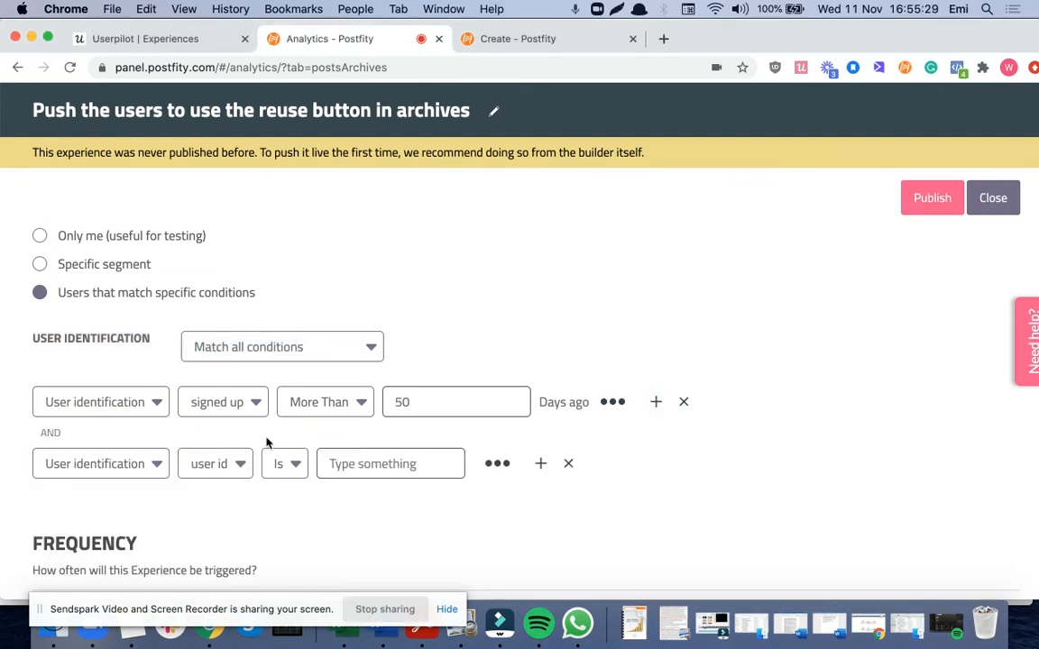
click(197, 475)
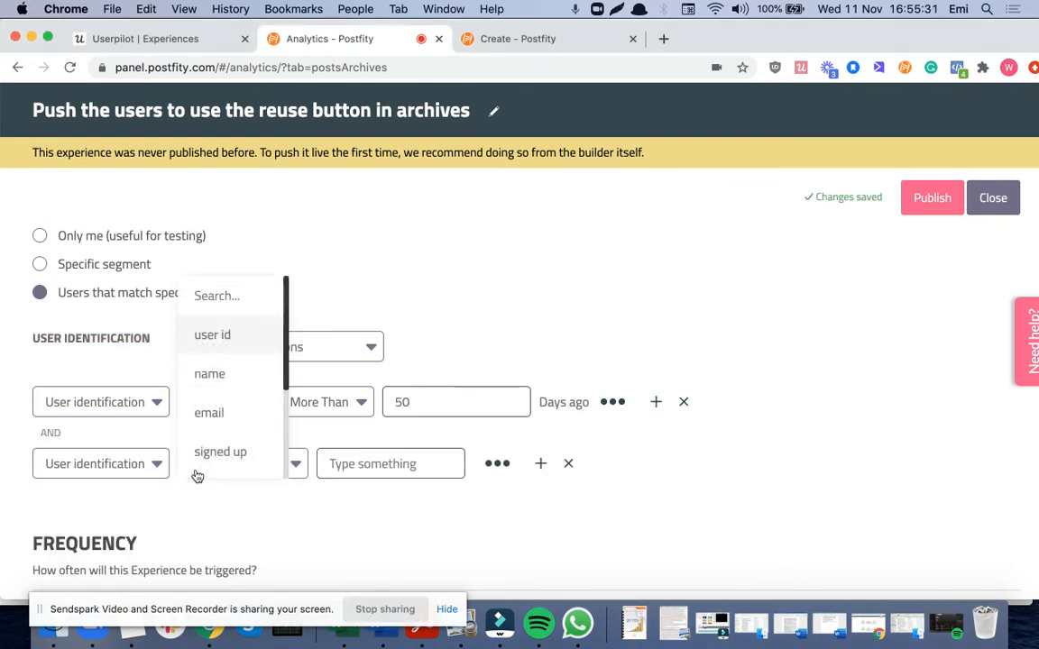
scroll(230, 395, down, 1)
scroll(231, 396, down, 3)
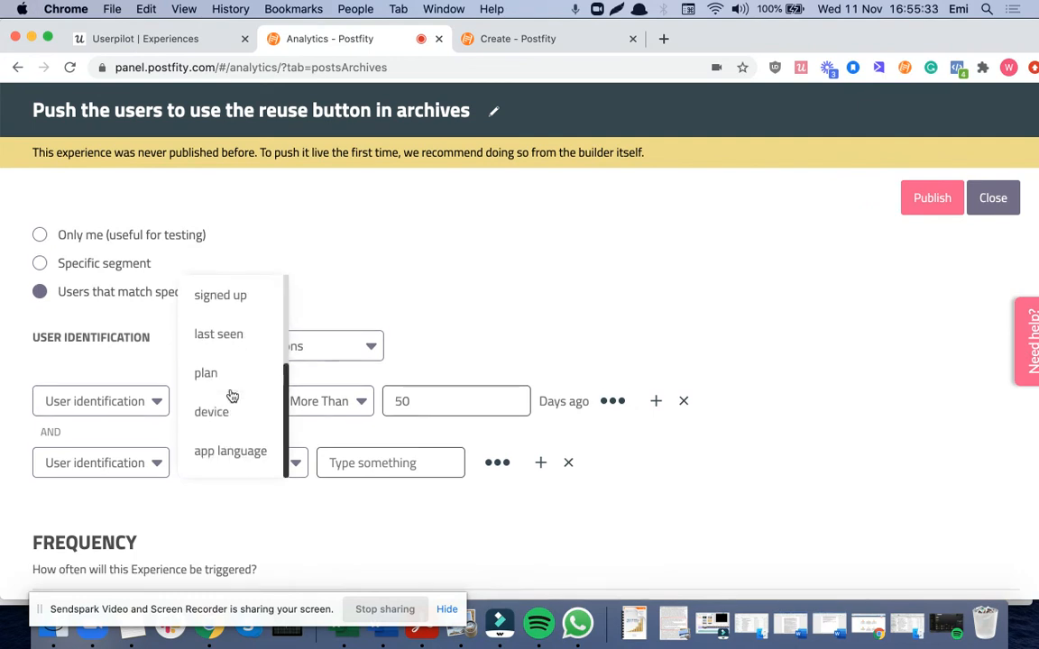
click(224, 424)
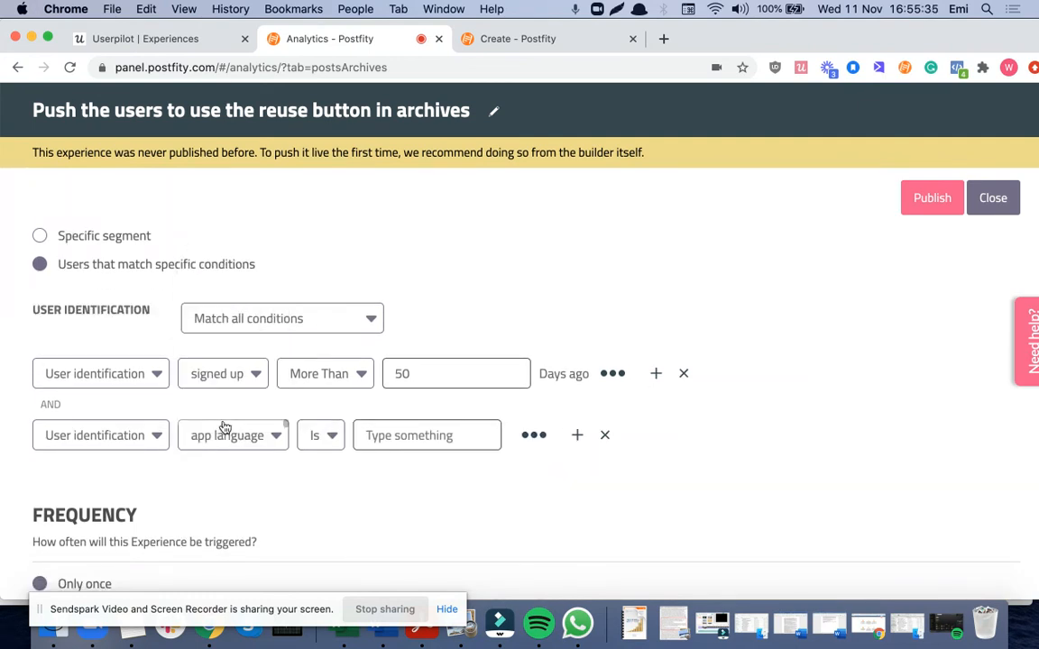
- Set the app language condition to Is not "pl"
click(320, 435)
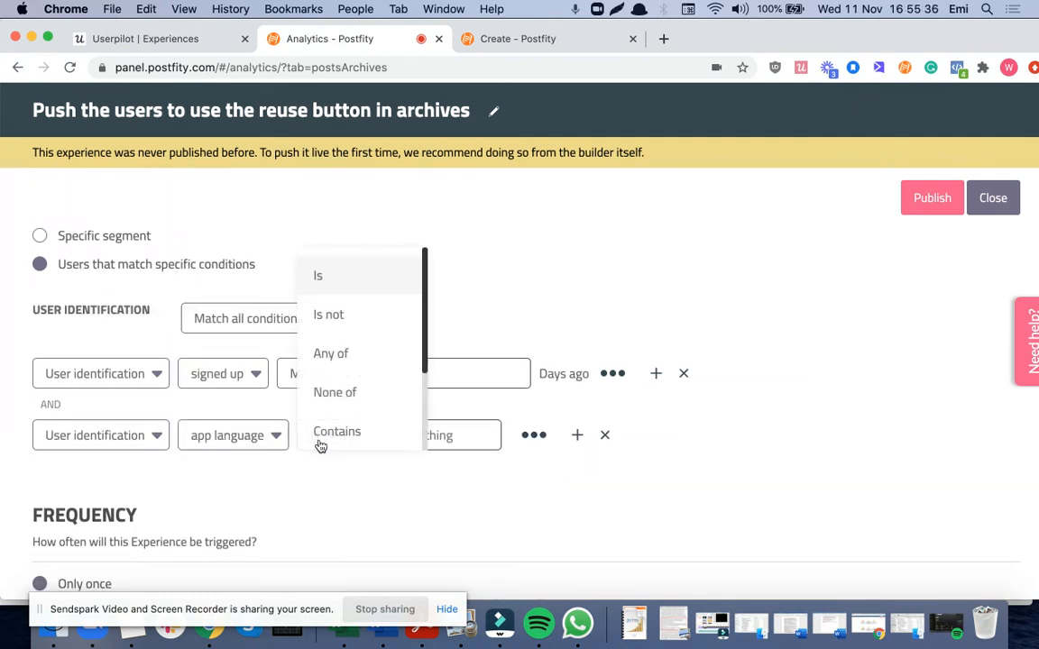
click(322, 321)
click(439, 440)
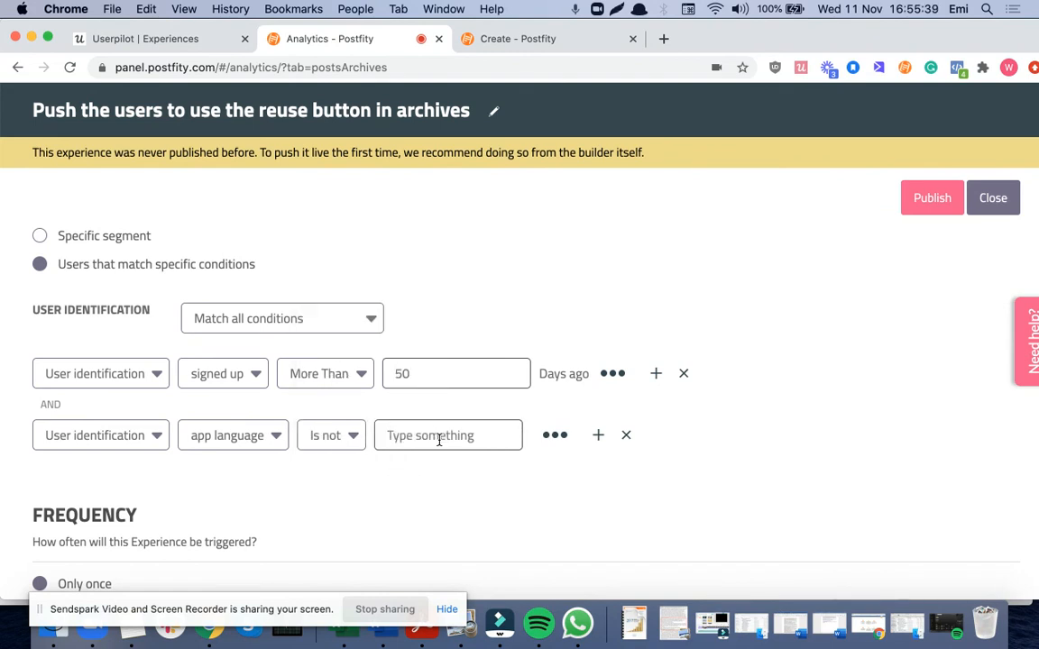
text(pl)
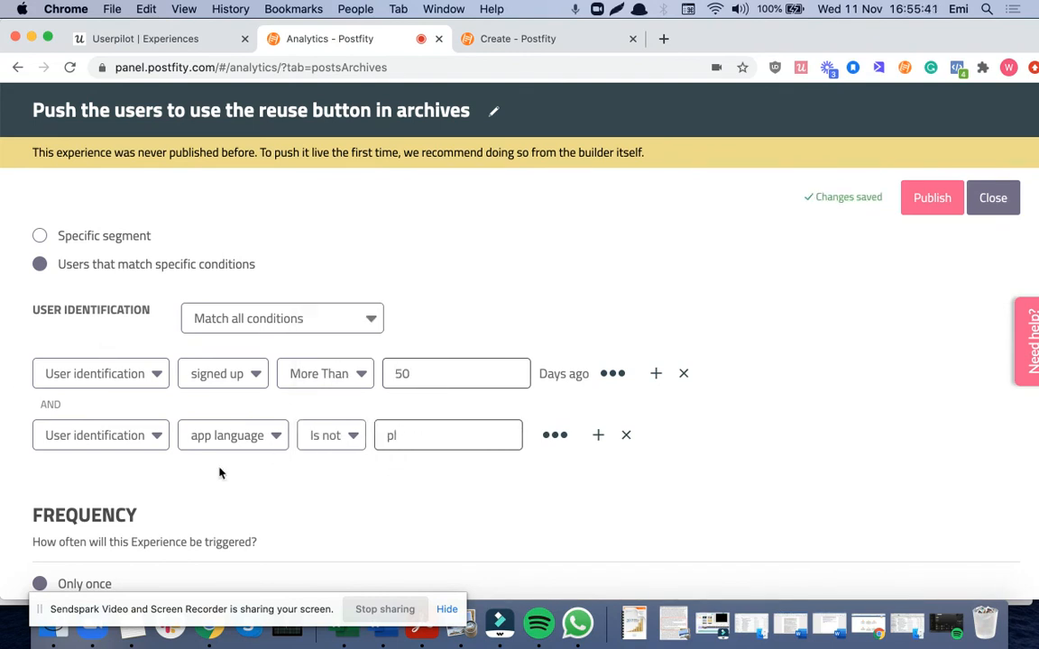
- Set the experience's frequency to keep triggering until the goal is met
scroll(548, 421, down, 1)
scroll(547, 421, down, 5)
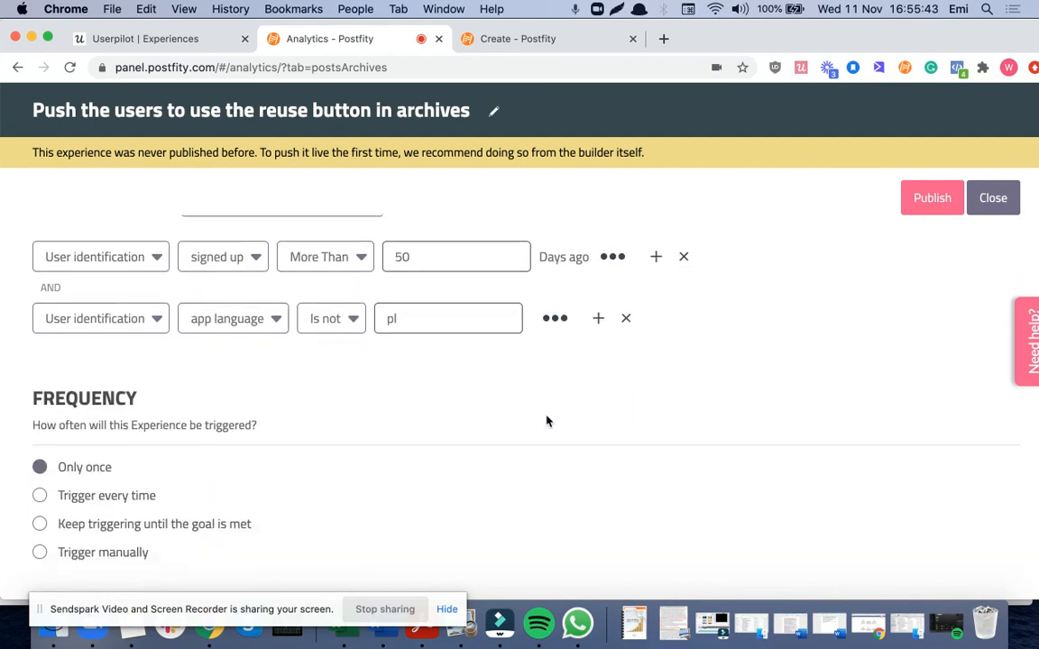
scroll(546, 420, down, 2)
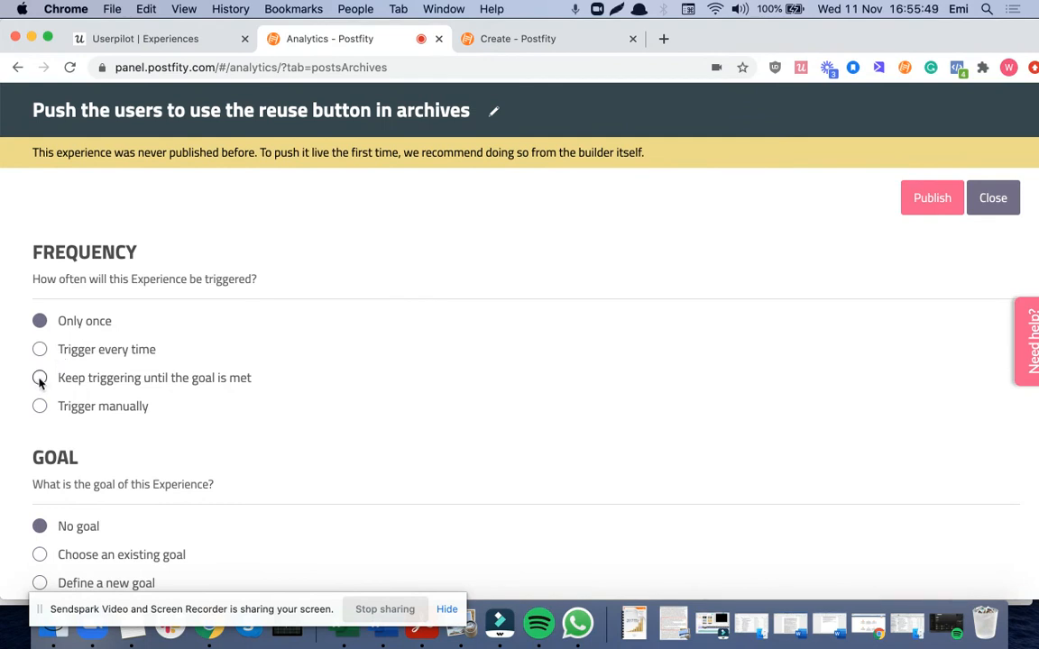
click(39, 379)
- Define a new goal for the experience with a Feature tags condition
scroll(567, 500, down, 4)
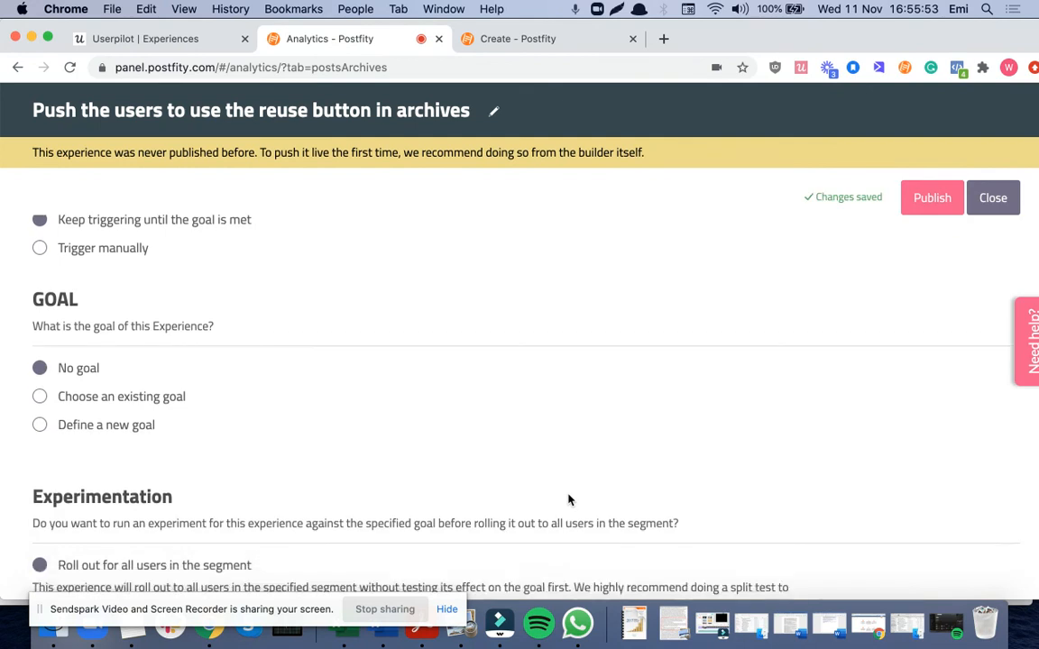
scroll(568, 500, down, 1)
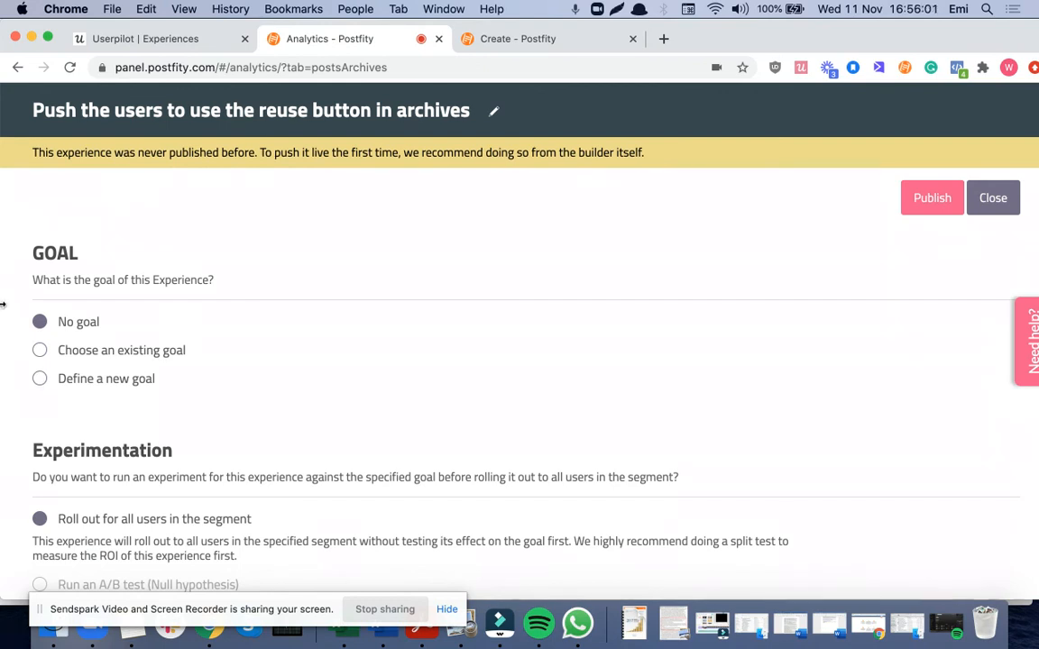
click(39, 378)
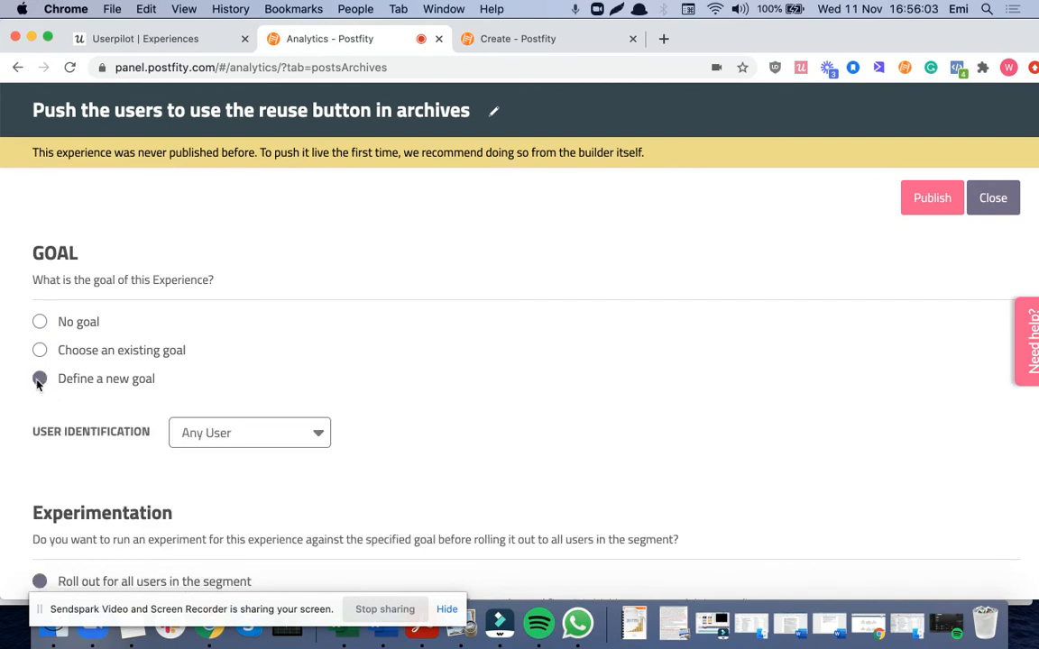
click(200, 439)
scroll(206, 433, down, 5)
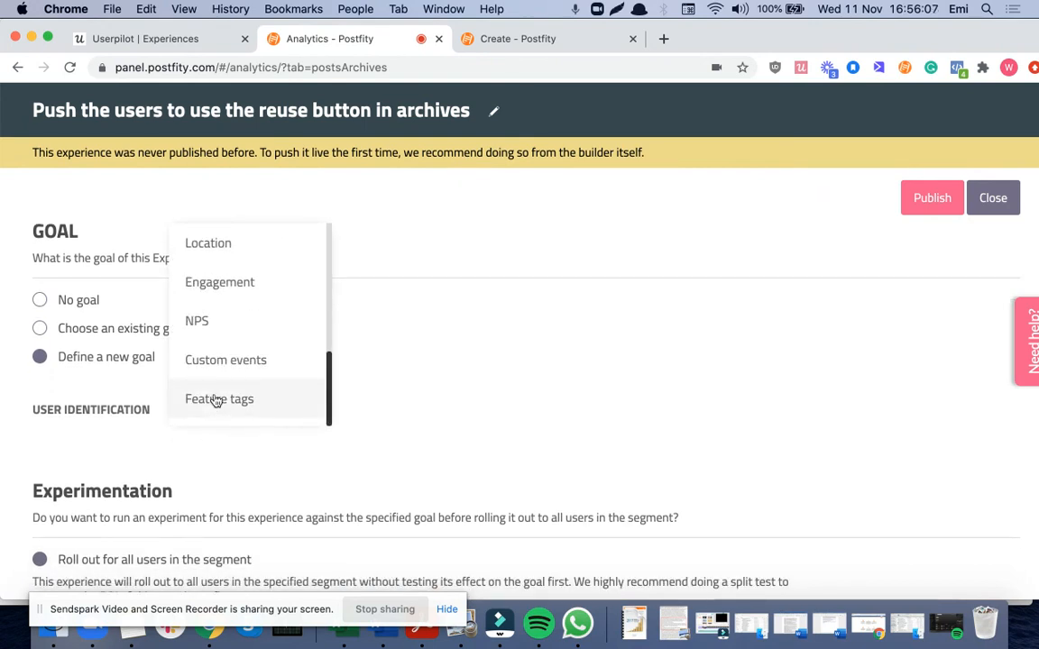
click(213, 399)
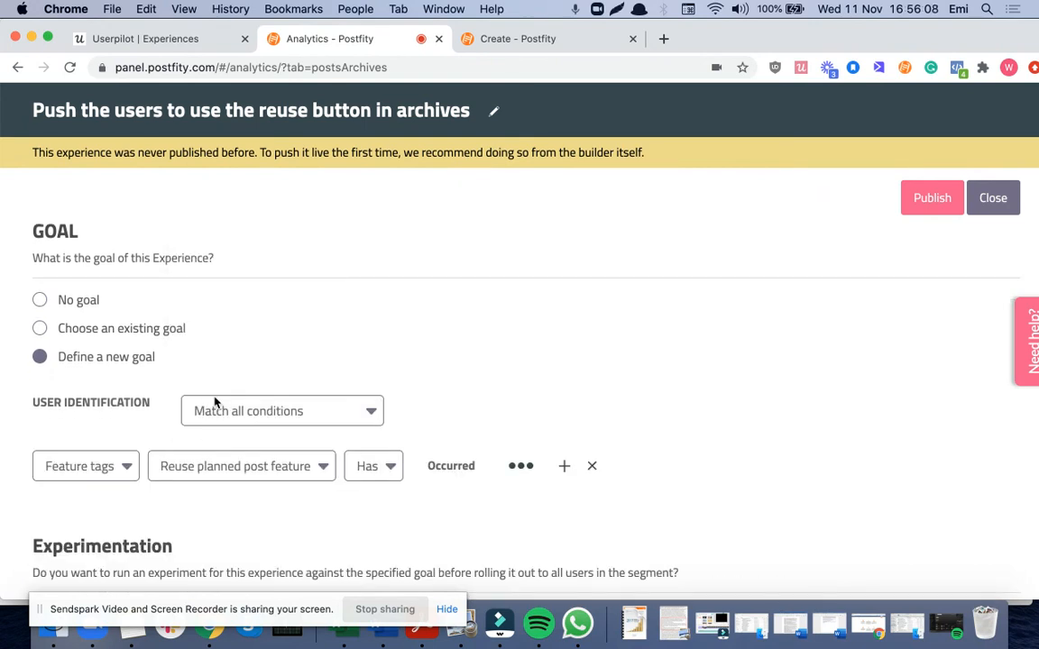
- Set the goal's feature tag to "Clicked on Reuse from Archives"
click(236, 476)
scroll(241, 419, down, 5)
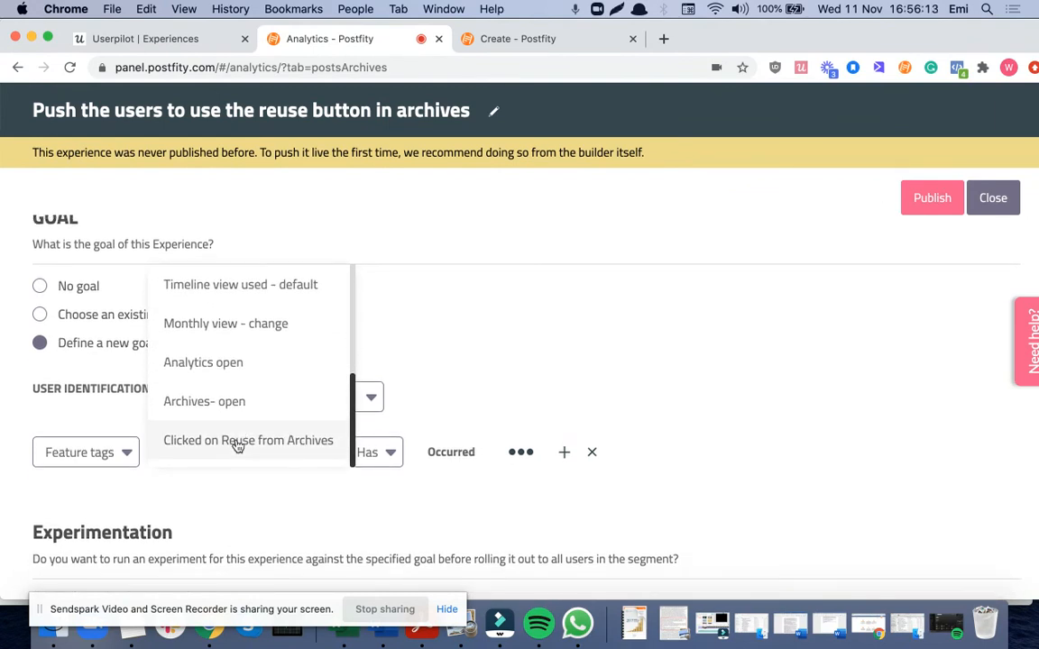
click(237, 442)
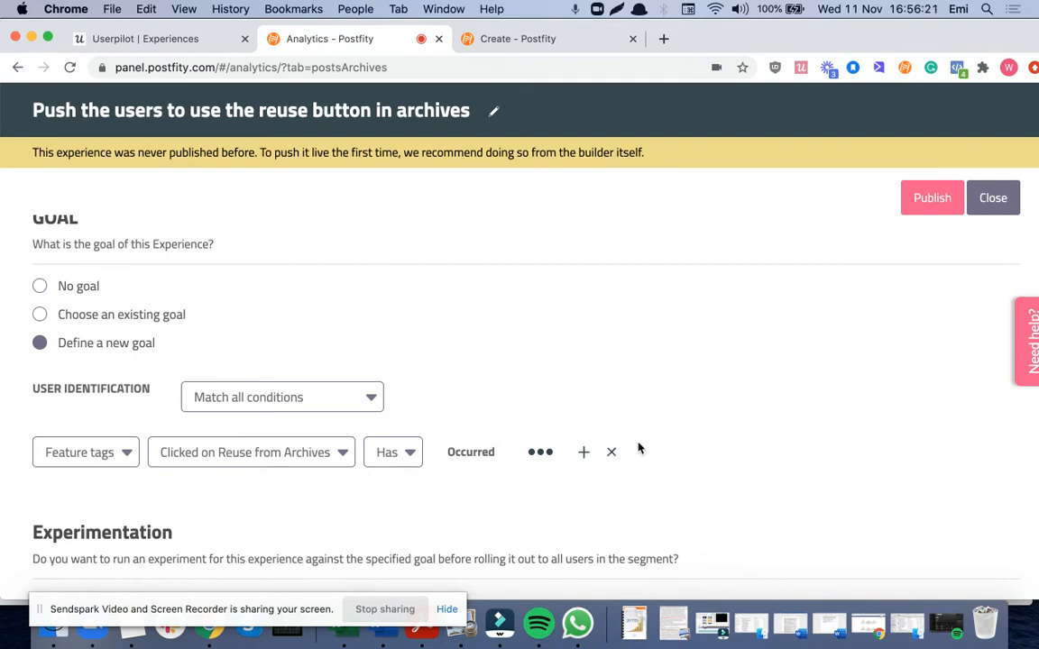
- Set the experimentation option to run an A/B test (Null hypothesis) on the experience
scroll(648, 444, down, 1)
scroll(647, 444, down, 3)
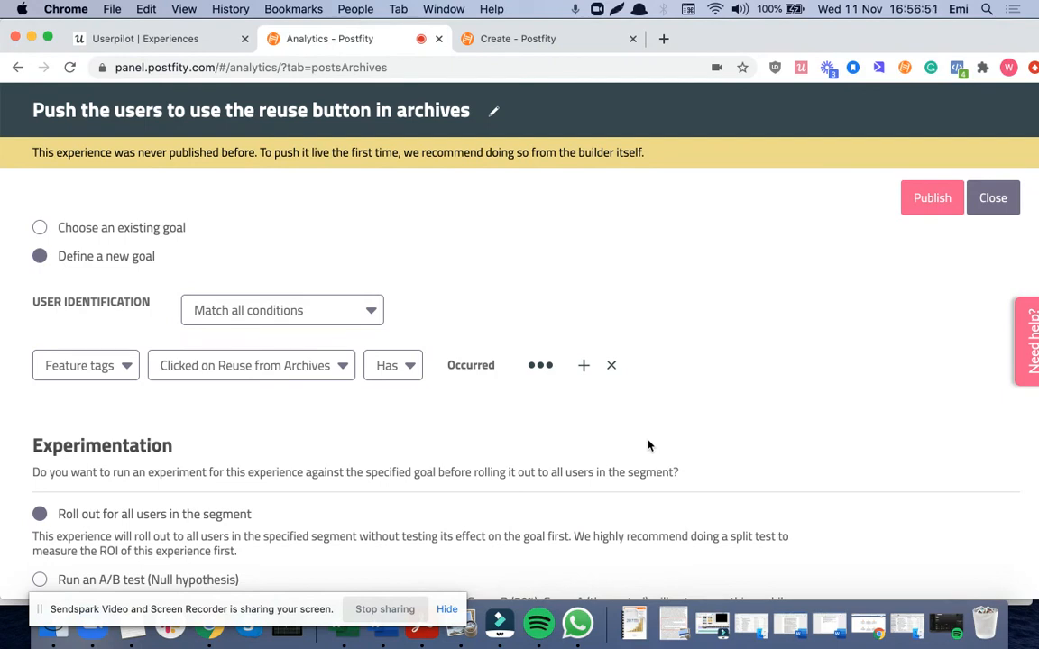
scroll(445, 410, down, 2)
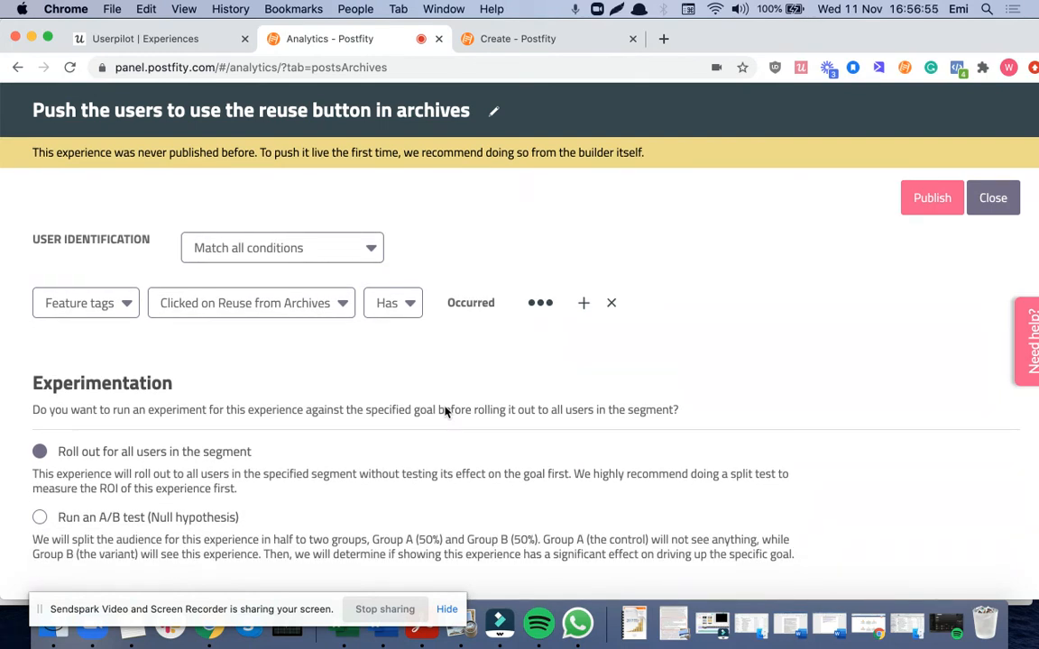
scroll(446, 411, down, 1)
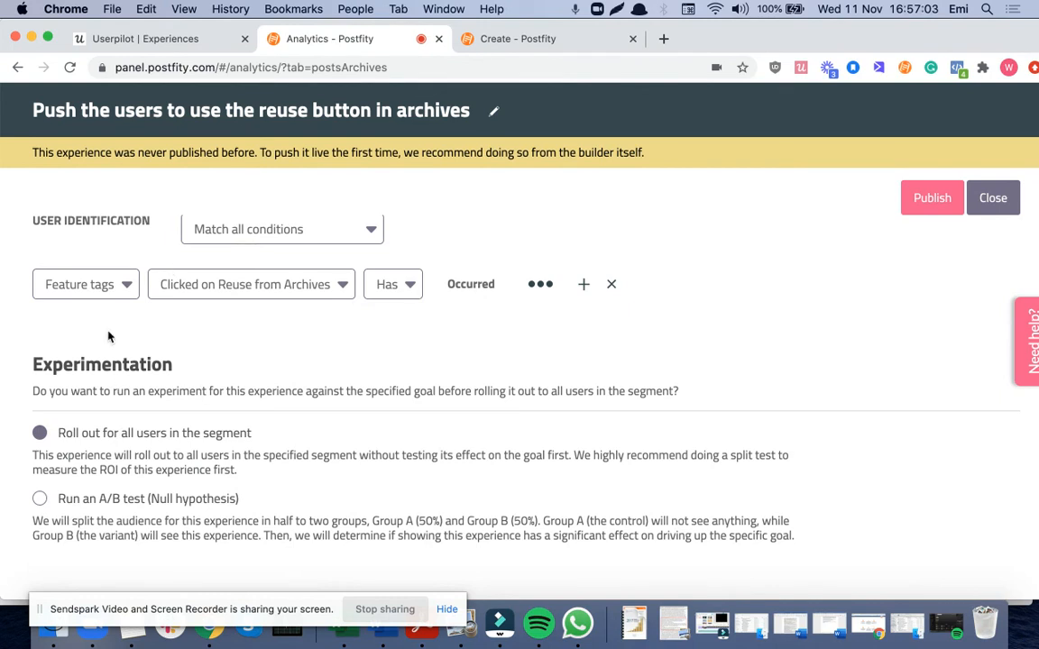
click(39, 502)
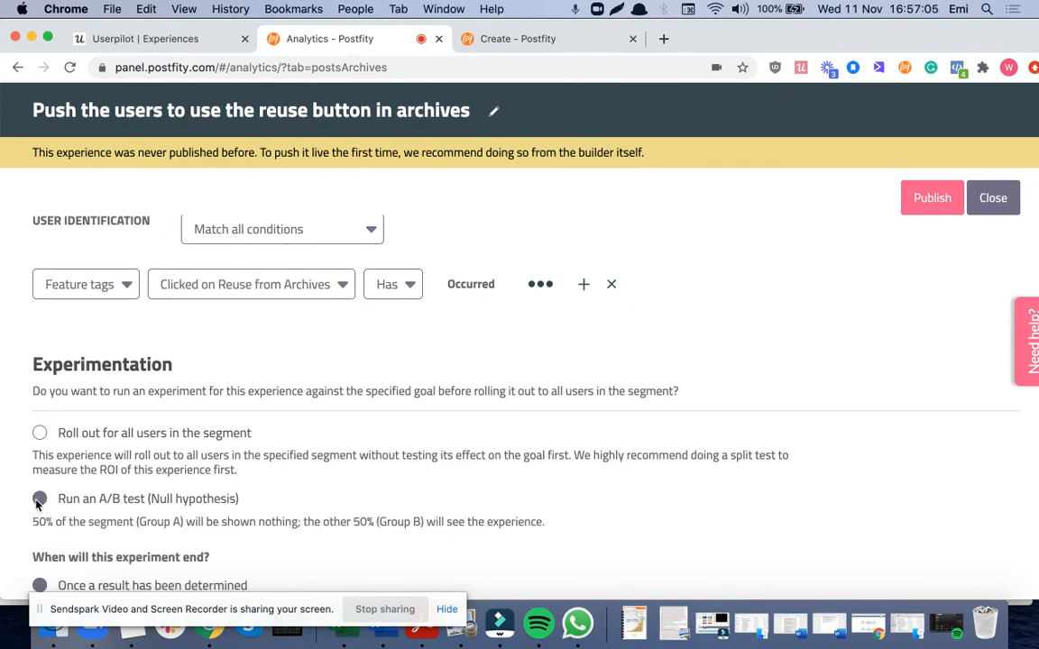
- Make the experiment run for a specific period of 7 days
scroll(267, 514, down, 2)
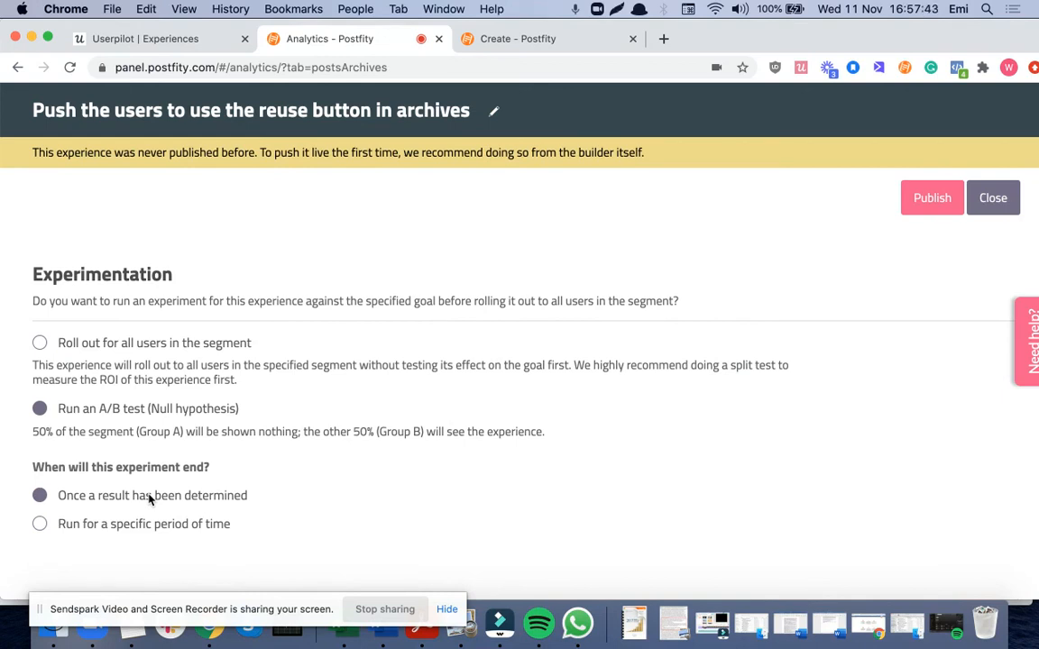
click(38, 526)
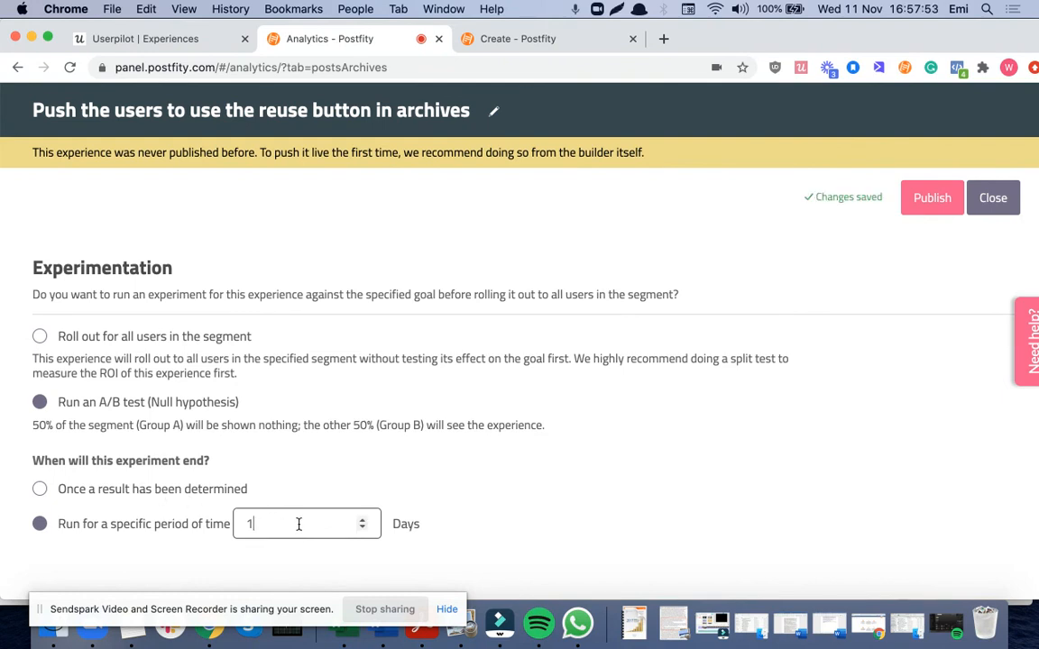
key(BackSpace)
text(7)
- Publish the experience with its configured audience, frequency, goal and experiment settings
scroll(816, 429, up, 5)
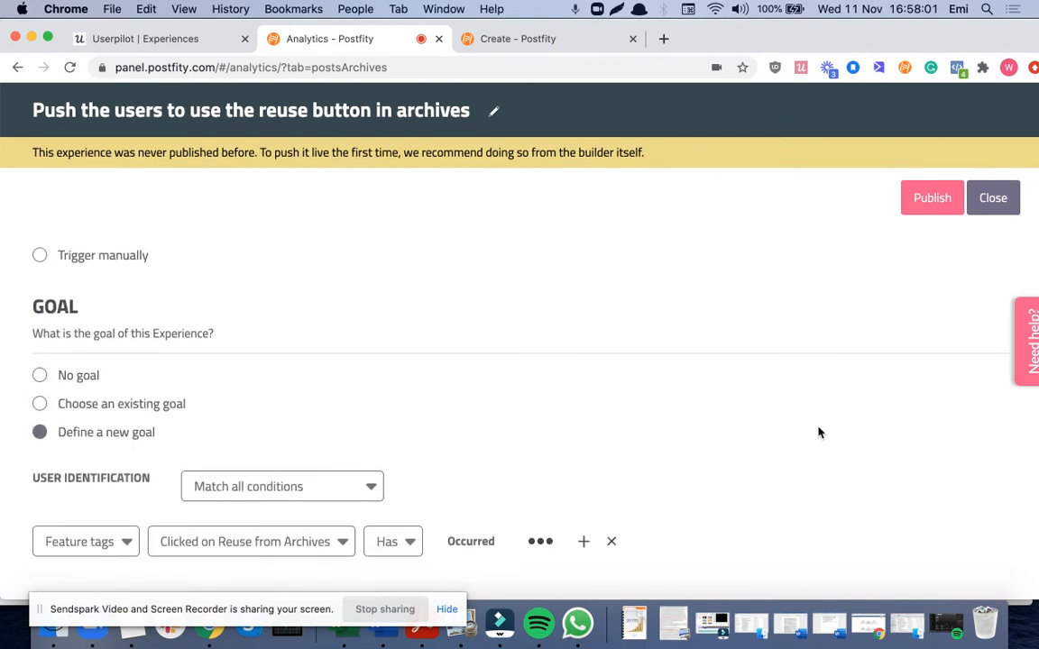
scroll(819, 433, up, 10)
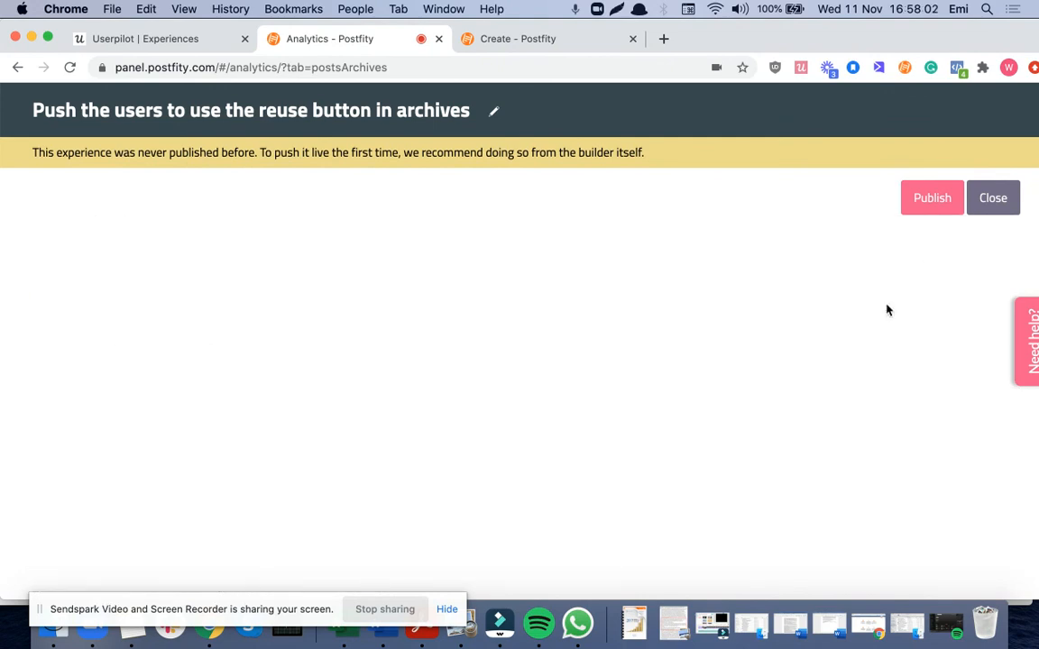
click(926, 200)
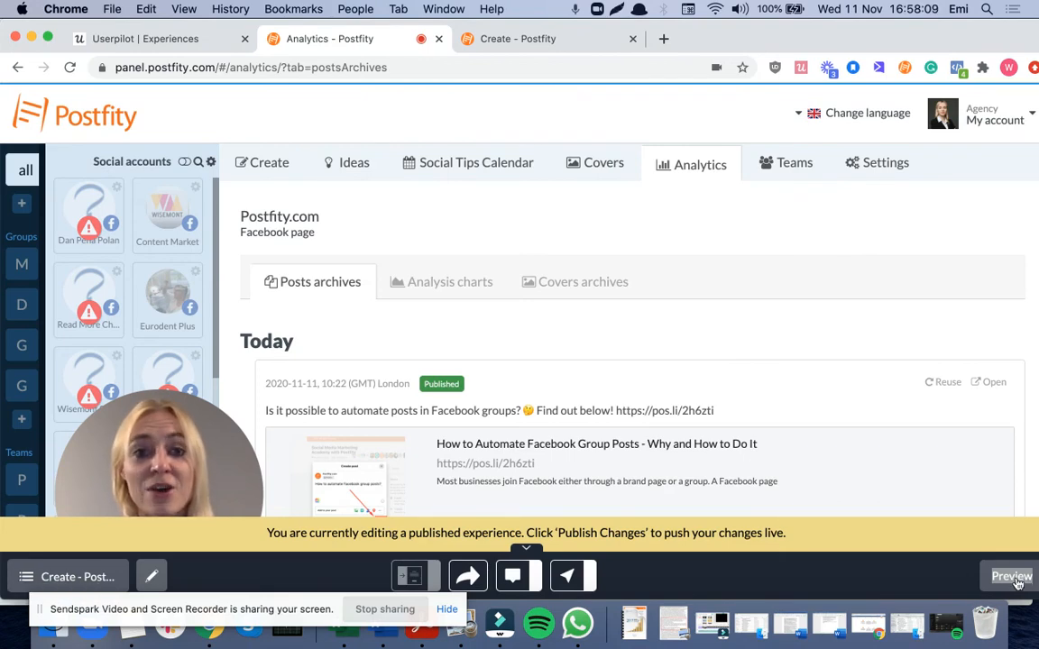
- Switch to the Userpilot Experiences page and reload it to refresh the experience list
click(122, 42)
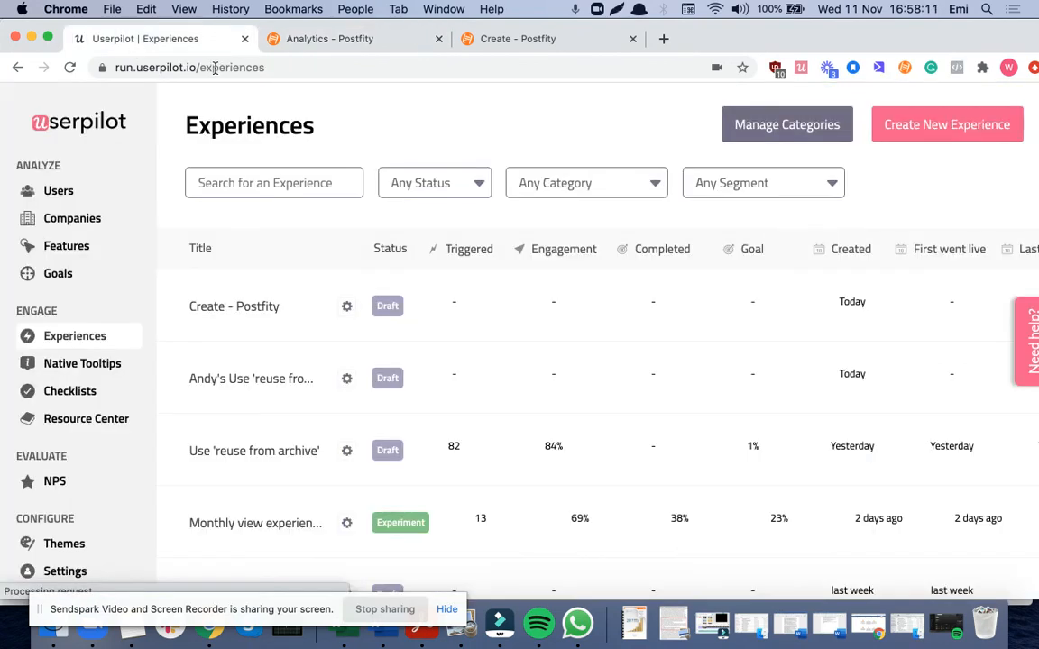
click(214, 67)
click(215, 67)
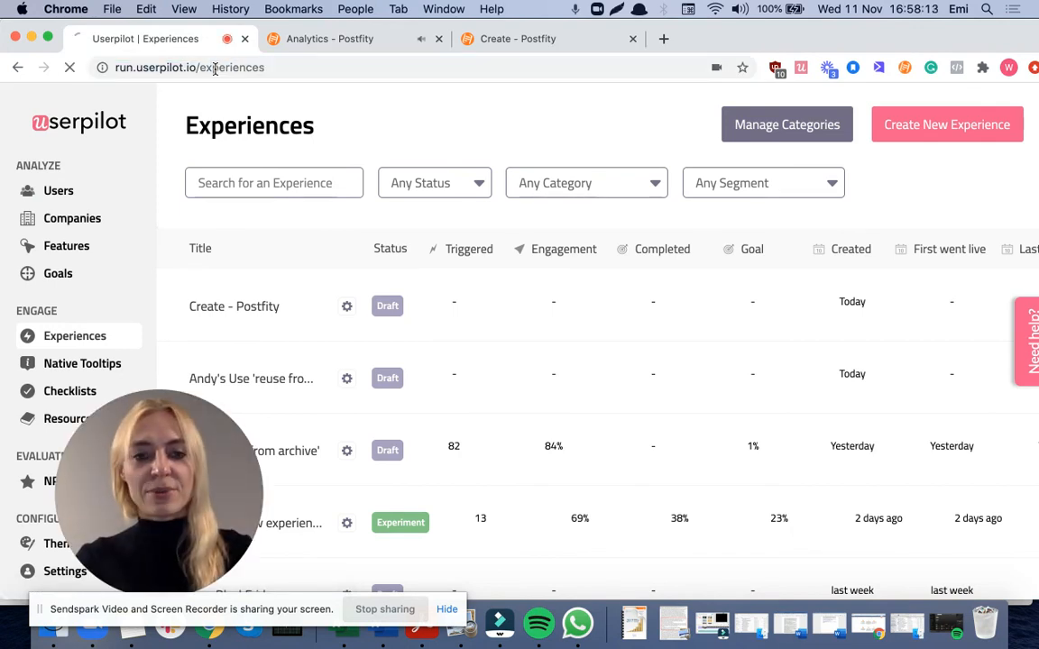
key(Return)
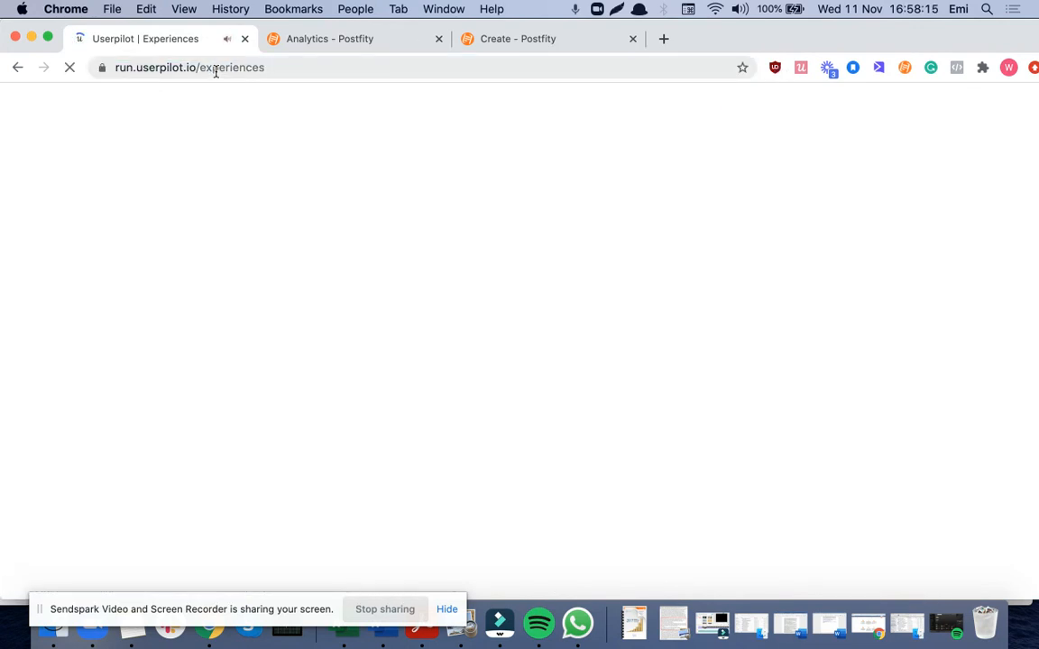